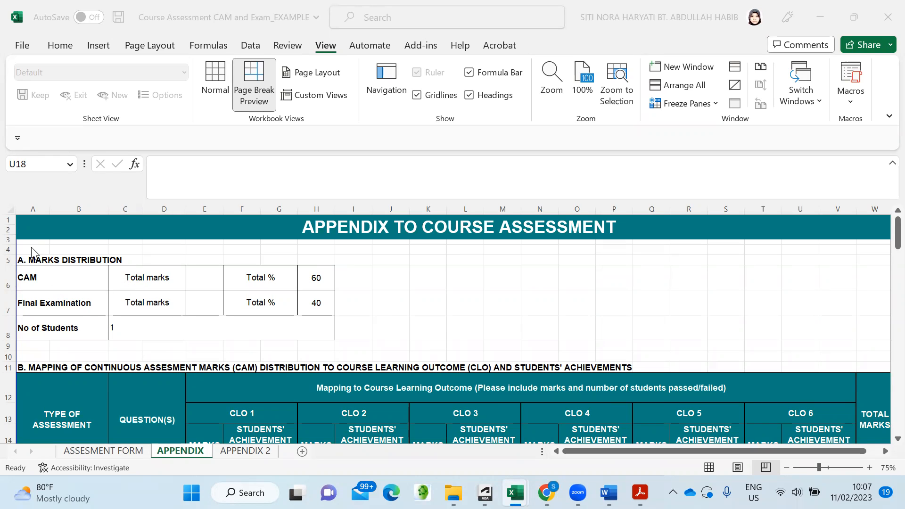
- Give CAM 40 total marks in E6 and 40% in H6
{"action": "left_click", "coordinate": [201, 277]}
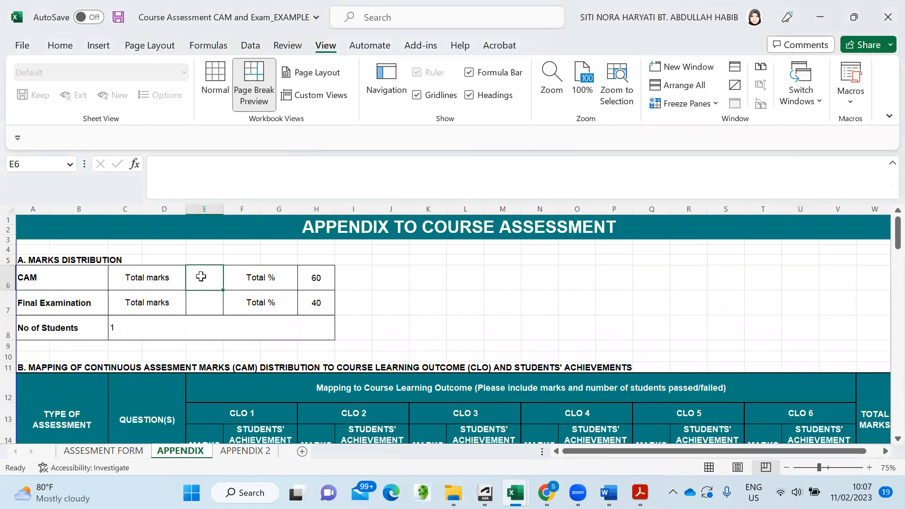
{"action": "type", "text": "40"}
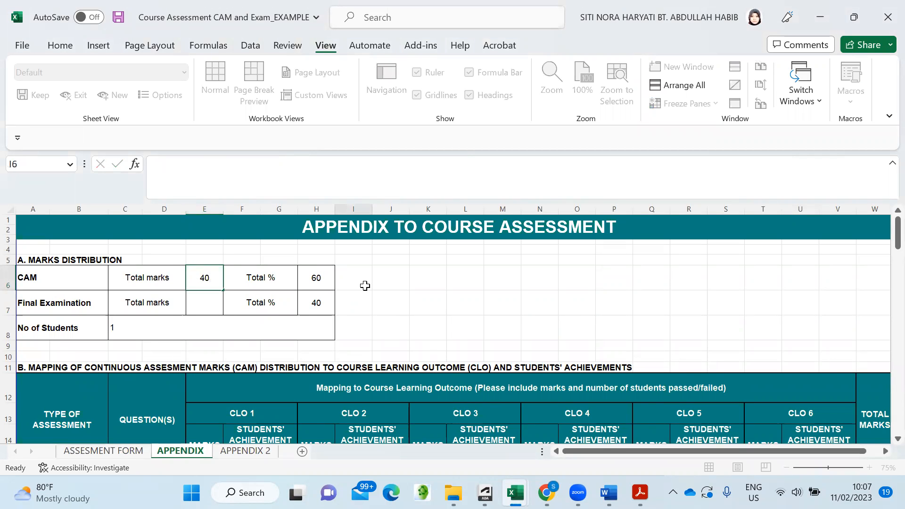
{"action": "left_click", "coordinate": [365, 286]}
{"action": "left_click", "coordinate": [322, 278]}
{"action": "type", "text": "40"}
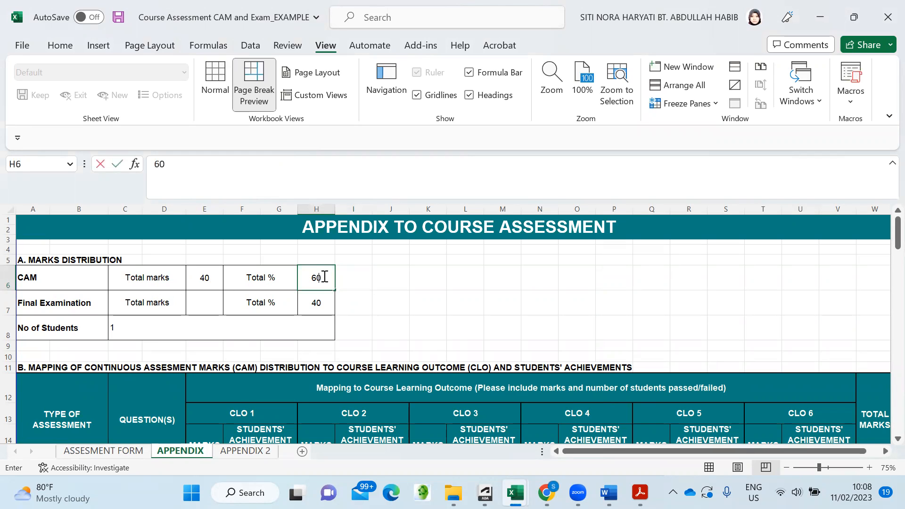
{"action": "left_click", "coordinate": [359, 320]}
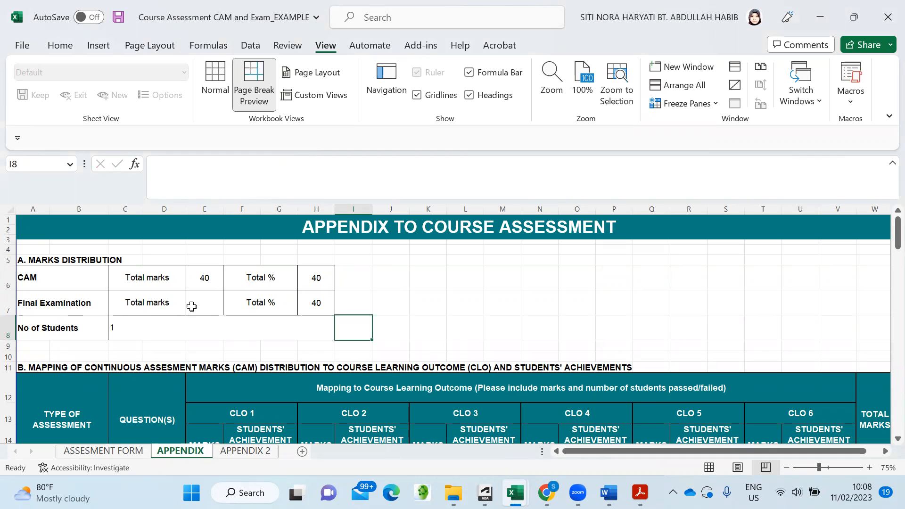
- Give the final examination 120 total marks in E7 and 60% in H7
{"action": "left_click", "coordinate": [208, 307]}
{"action": "type", "text": "120"}
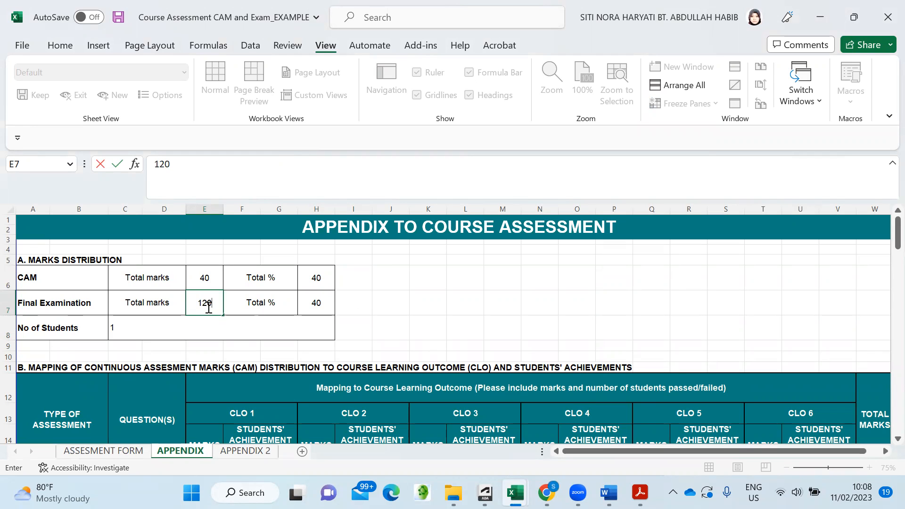
{"action": "left_click", "coordinate": [319, 301]}
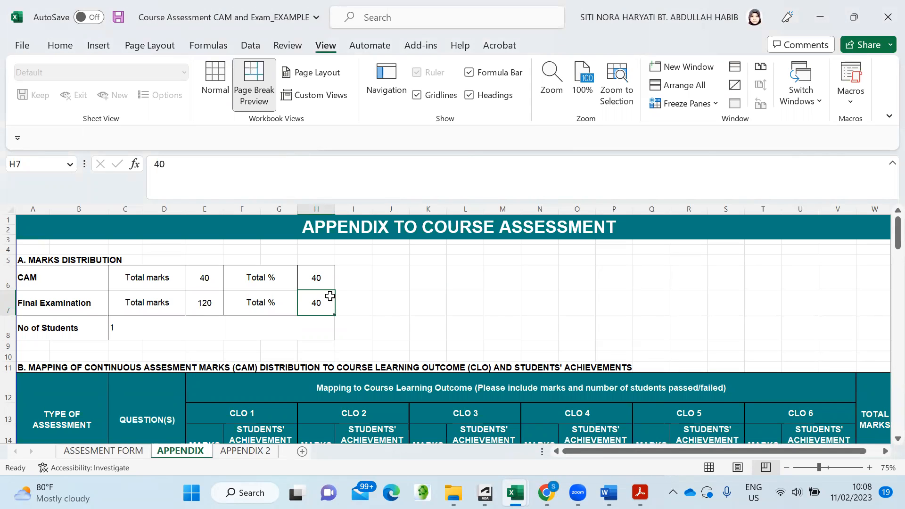
{"action": "type", "text": "60"}
{"action": "left_click", "coordinate": [389, 322]}
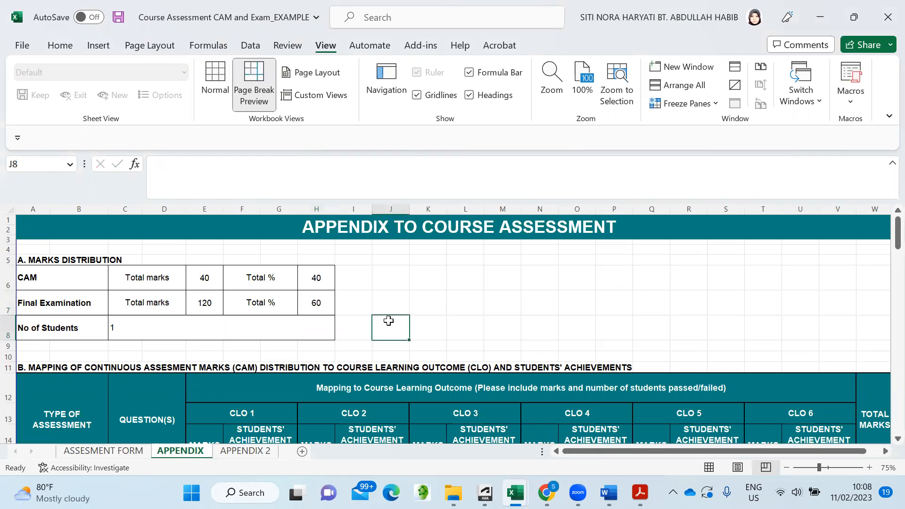
- Set the number of students in C8 to 47
{"action": "left_click", "coordinate": [112, 332]}
{"action": "type", "text": "1"}
{"action": "key", "text": "ctrl+Return"}
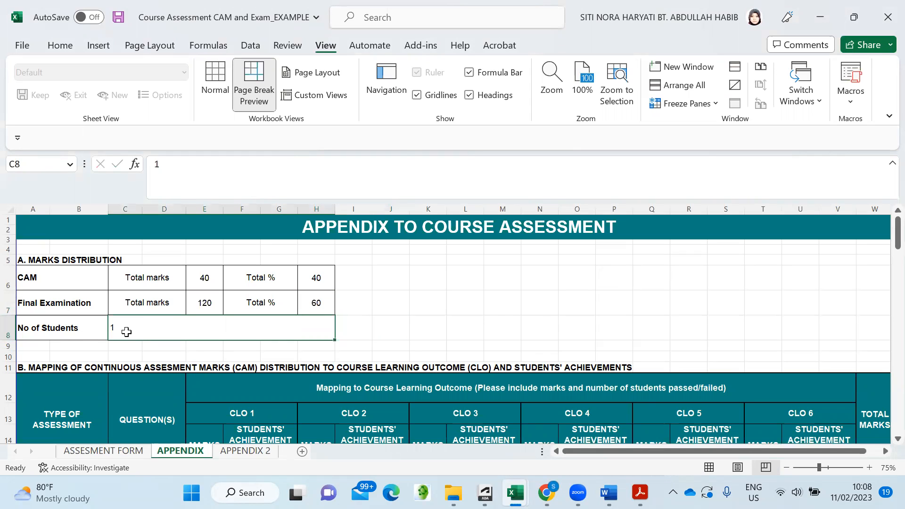
{"action": "type", "text": "47"}
{"action": "left_click", "coordinate": [394, 303]}
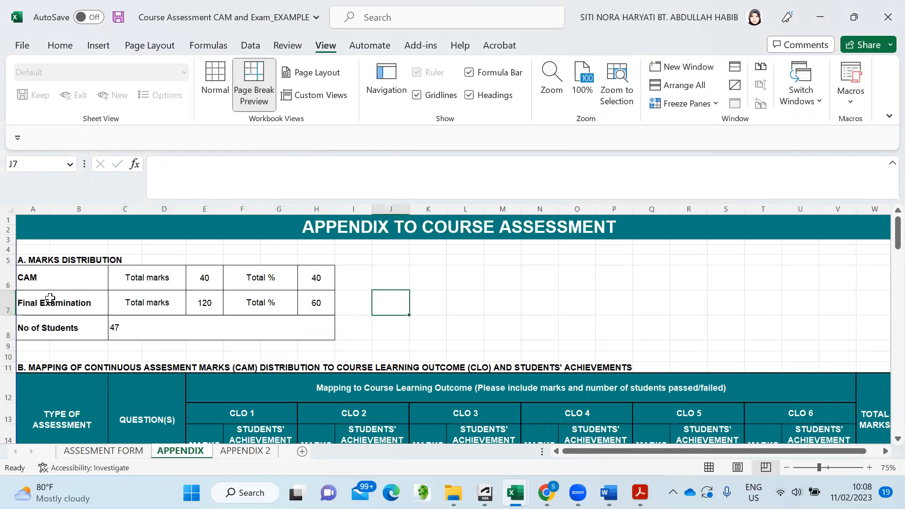
- Scroll the APPENDIX sheet down to the section B table mapping CAM marks to CLO 1–6
{"action": "scroll", "coordinate": [71, 295], "scroll_direction": "down", "scroll_amount": 1}
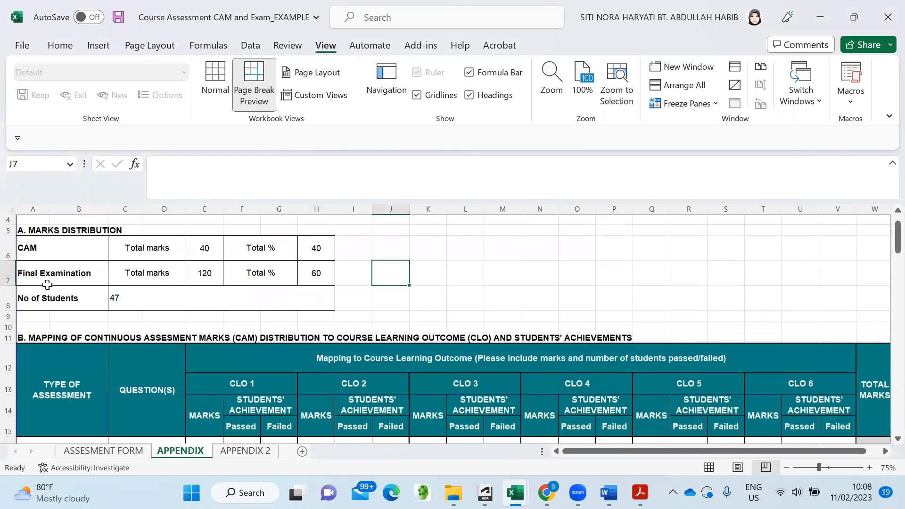
{"action": "scroll", "coordinate": [66, 282], "scroll_direction": "up", "scroll_amount": 1}
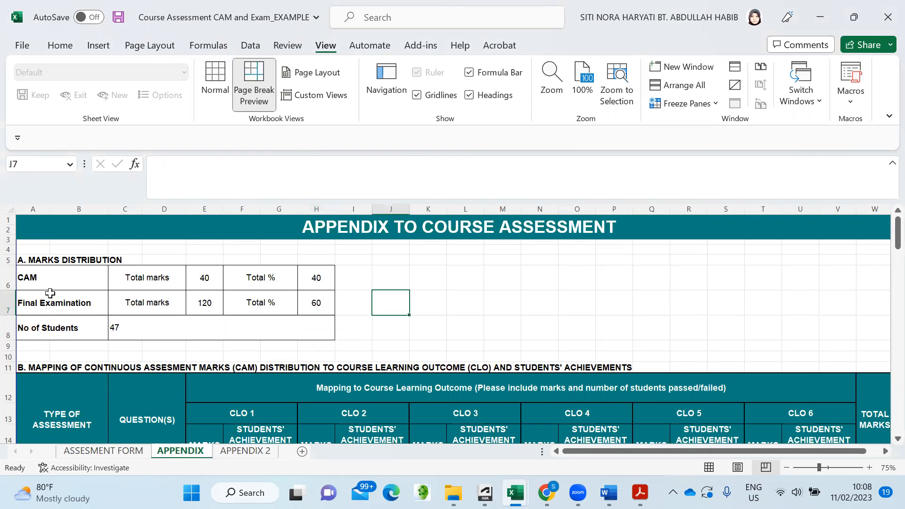
{"action": "scroll", "coordinate": [50, 293], "scroll_direction": "down", "scroll_amount": 2}
{"action": "scroll", "coordinate": [50, 293], "scroll_direction": "down", "scroll_amount": 2}
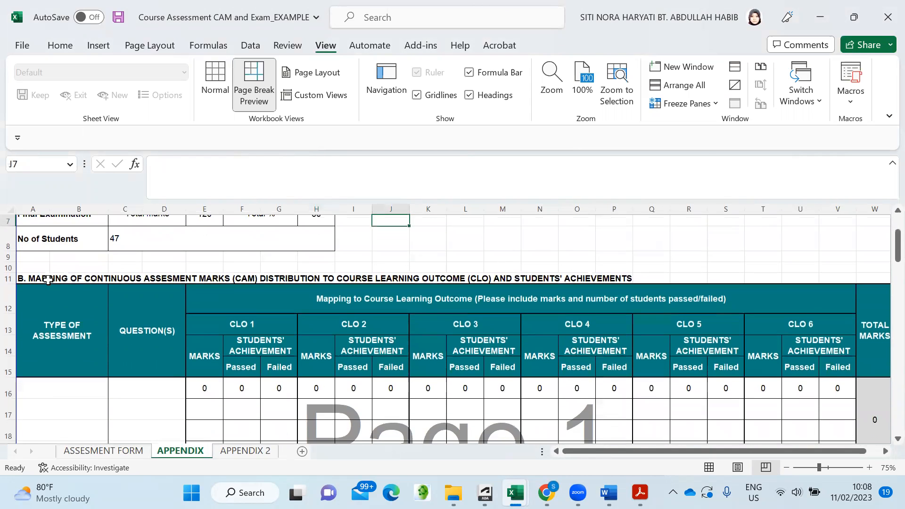
{"action": "scroll", "coordinate": [23, 263], "scroll_direction": "down", "scroll_amount": 1}
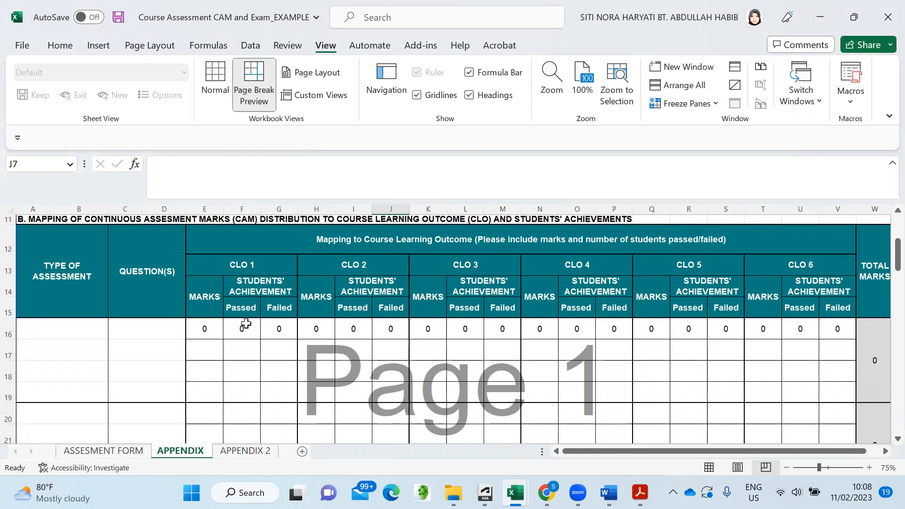
{"action": "scroll", "coordinate": [228, 327], "scroll_direction": "down", "scroll_amount": 1}
{"action": "scroll", "coordinate": [228, 327], "scroll_direction": "up", "scroll_amount": 1}
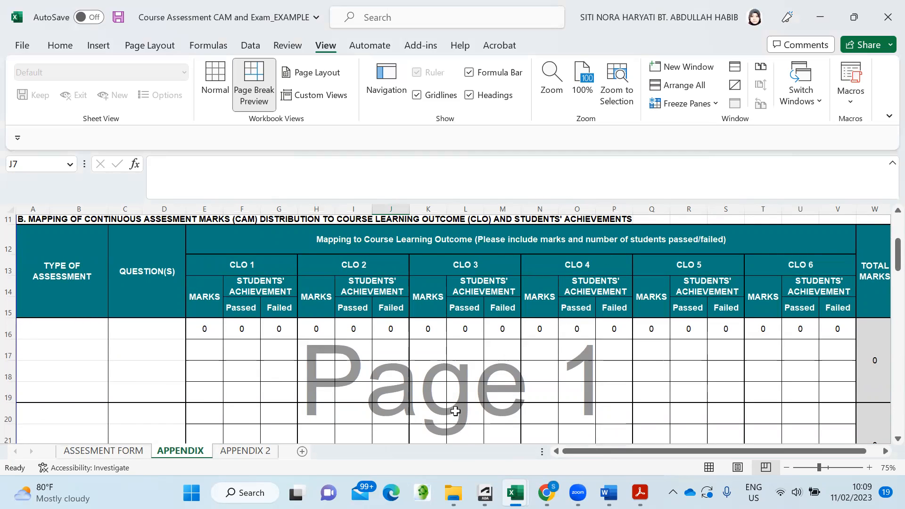
{"action": "mouse_move", "coordinate": [515, 493]}
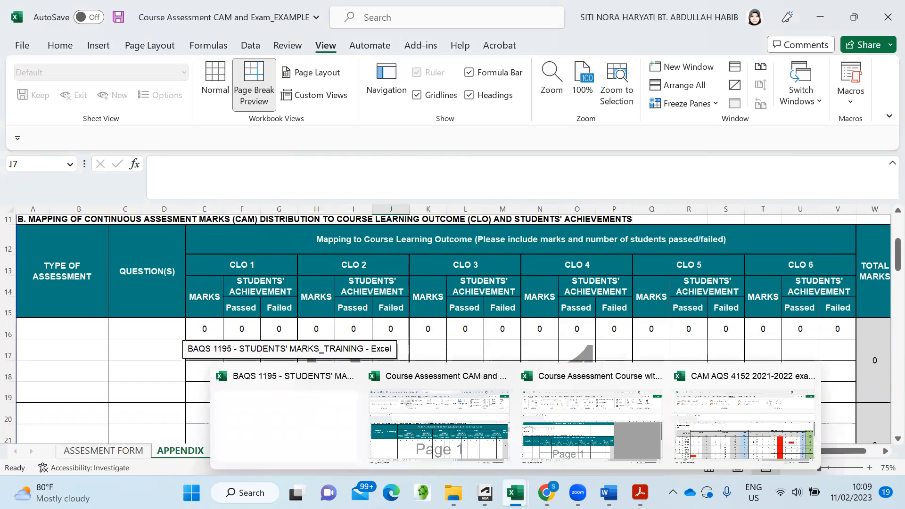
{"action": "left_click", "coordinate": [748, 430]}
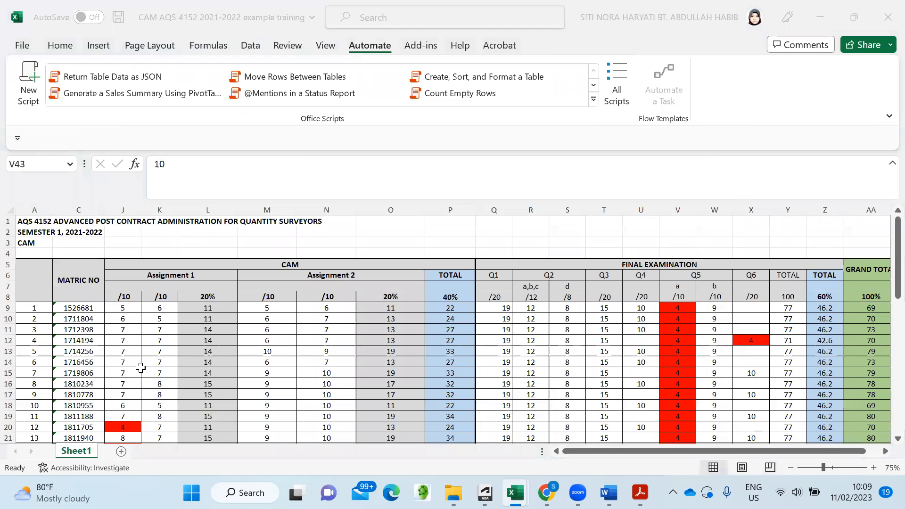
{"action": "left_click", "coordinate": [60, 45]}
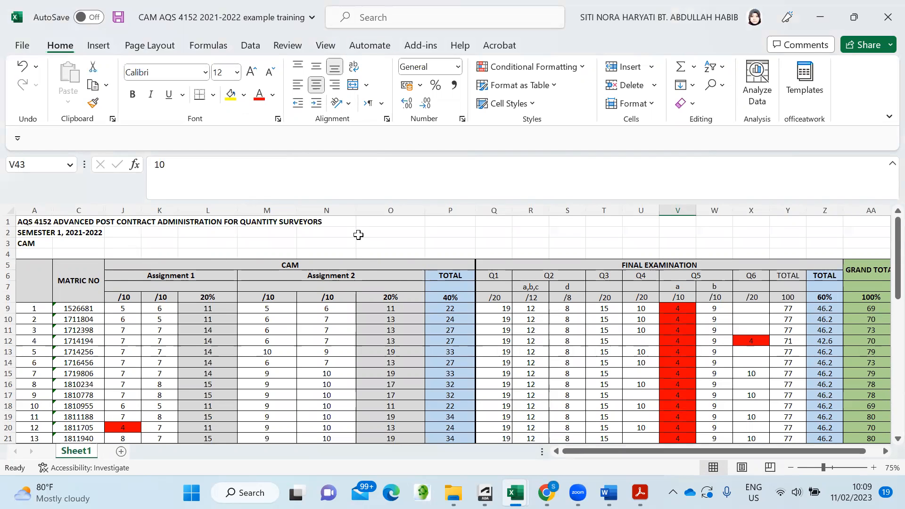
{"action": "scroll", "coordinate": [358, 235], "scroll_direction": "down", "scroll_amount": 1}
{"action": "scroll", "coordinate": [316, 254], "scroll_direction": "up", "scroll_amount": 1}
{"action": "scroll", "coordinate": [246, 290], "scroll_direction": "down", "scroll_amount": 1}
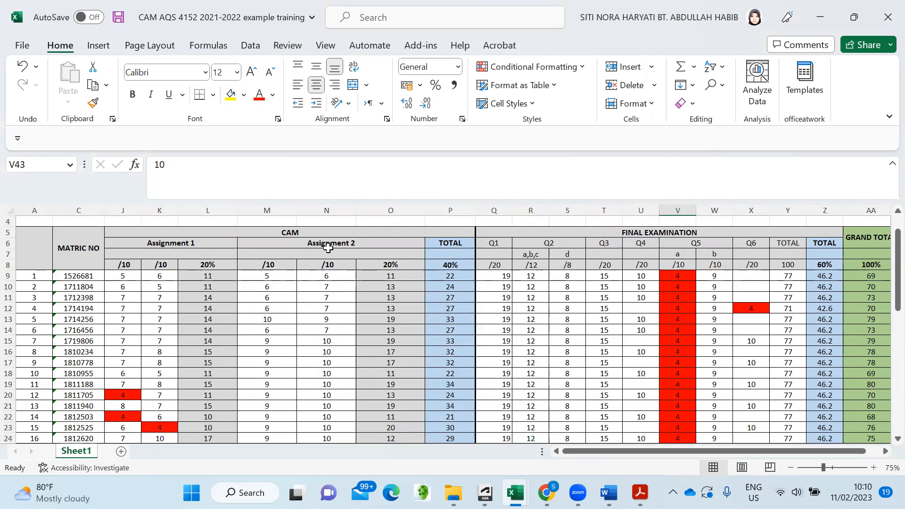
{"action": "scroll", "coordinate": [245, 293], "scroll_direction": "down", "scroll_amount": 1}
{"action": "scroll", "coordinate": [245, 292], "scroll_direction": "up", "scroll_amount": 2}
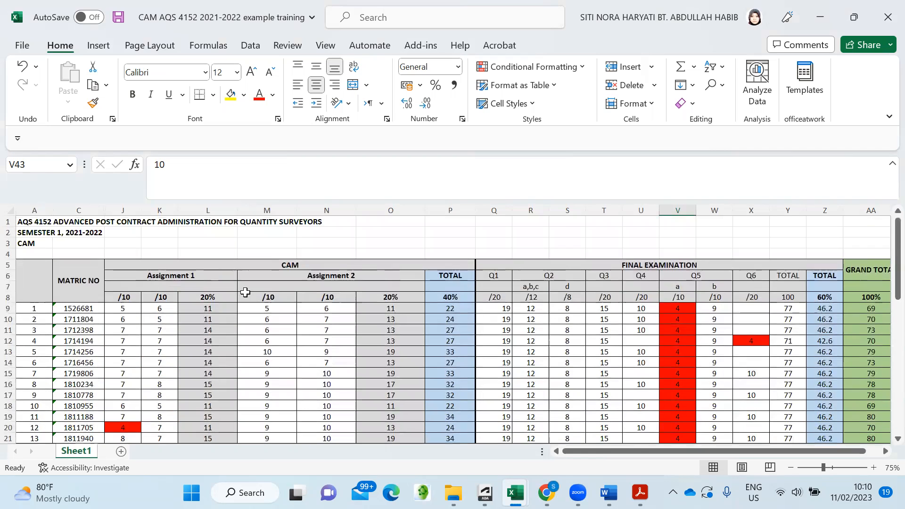
{"action": "mouse_move", "coordinate": [854, 19]}
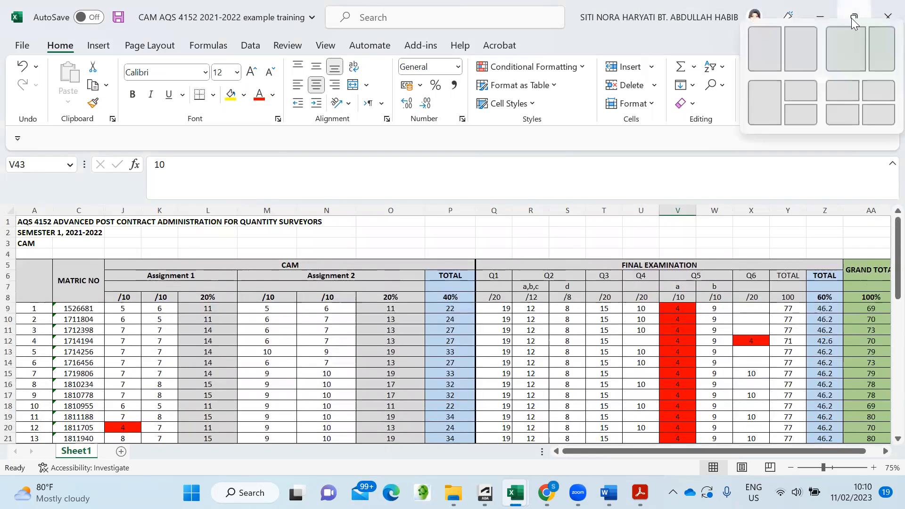
- Arrange the marks workbook on the right half and the appendix on the left
{"action": "left_click", "coordinate": [797, 48]}
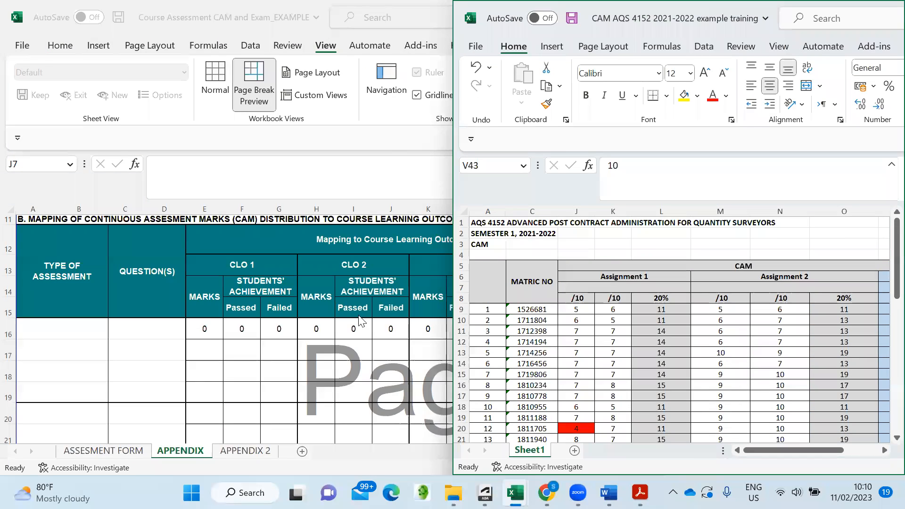
{"action": "left_click", "coordinate": [108, 127]}
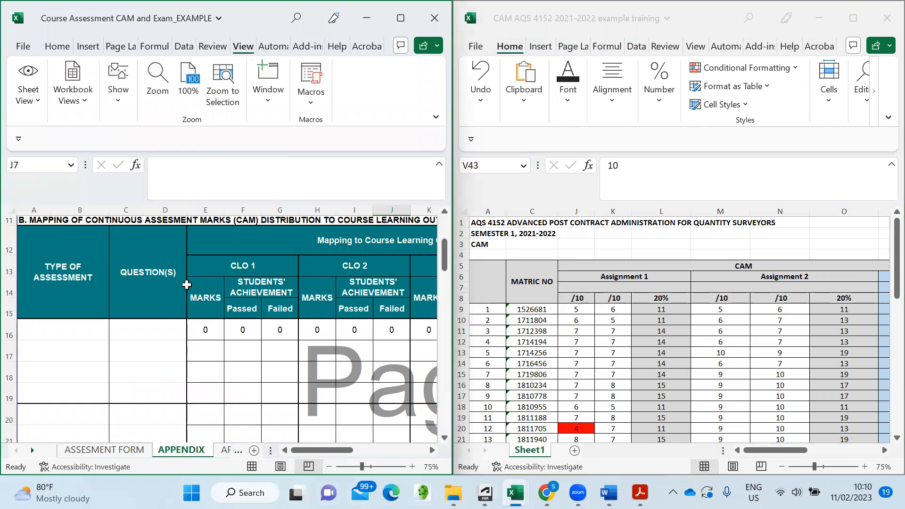
{"action": "scroll", "coordinate": [179, 281], "scroll_direction": "up", "scroll_amount": 1}
{"action": "scroll", "coordinate": [179, 281], "scroll_direction": "down", "scroll_amount": 1}
{"action": "scroll", "coordinate": [631, 345], "scroll_direction": "down", "scroll_amount": 1}
{"action": "scroll", "coordinate": [632, 345], "scroll_direction": "up", "scroll_amount": 1}
- Label A16 'Assignment 1' with questions Q1 and Q2 in C16 and C17
{"action": "left_click", "coordinate": [69, 332]}
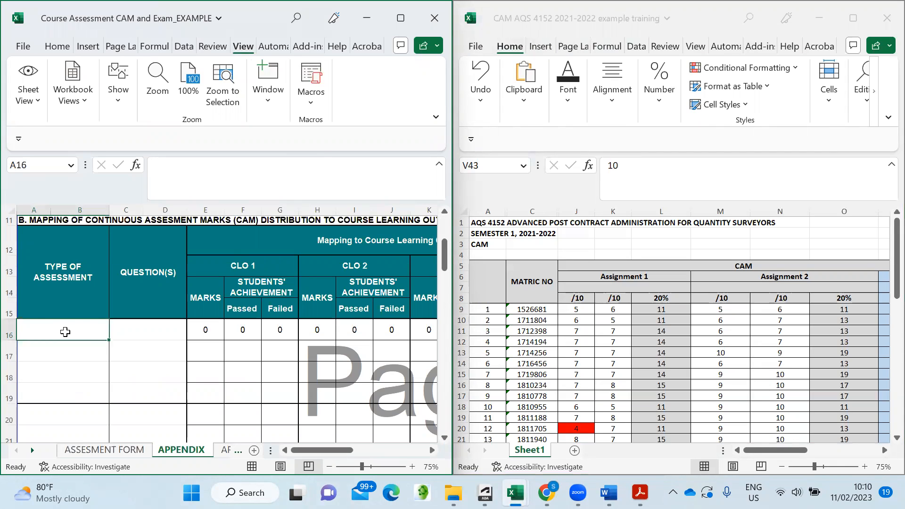
{"action": "type", "text": "Assignm"}
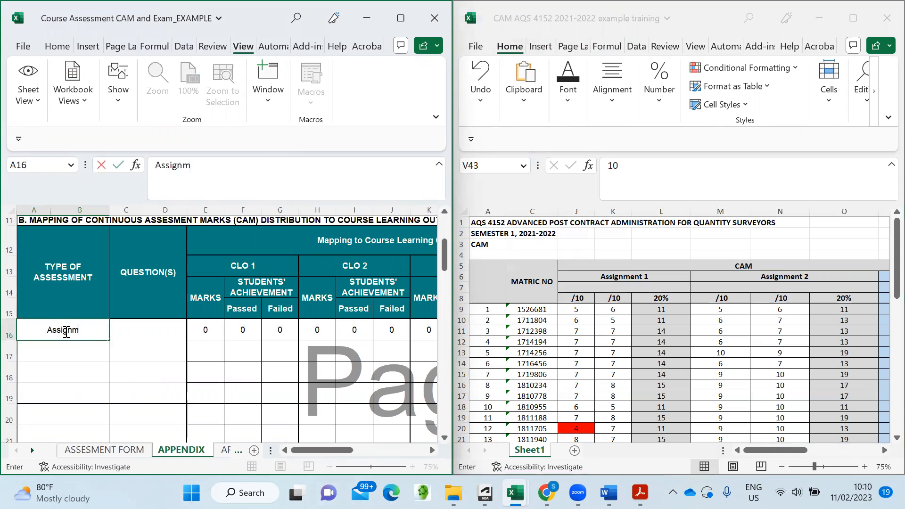
{"action": "type", "text": "ent 1"}
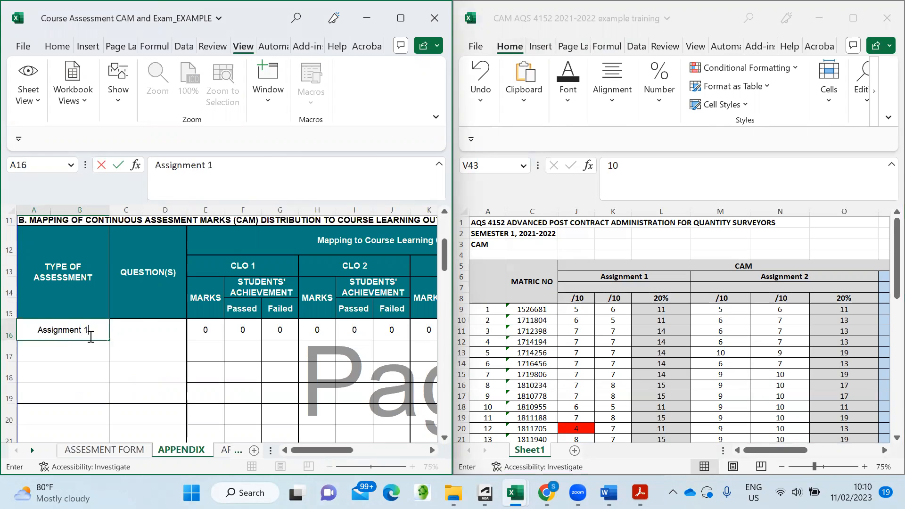
{"action": "left_click", "coordinate": [147, 327]}
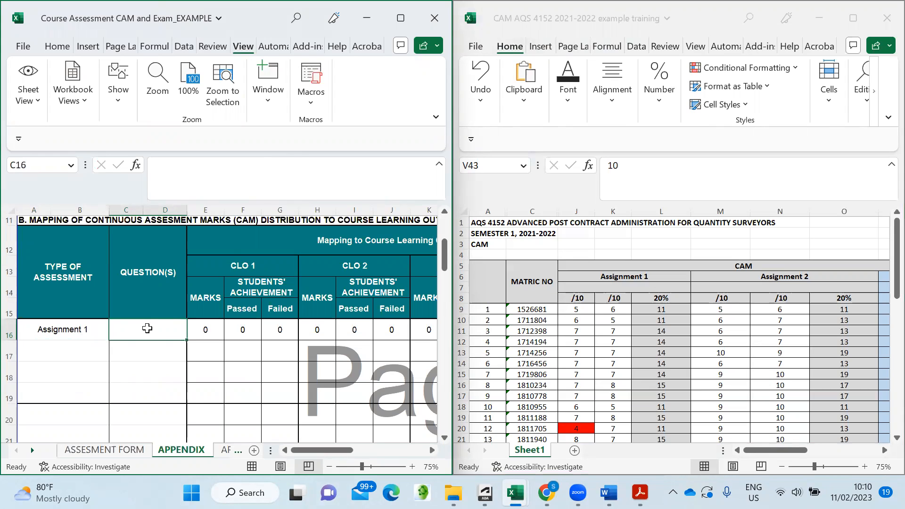
{"action": "type", "text": "Q1"}
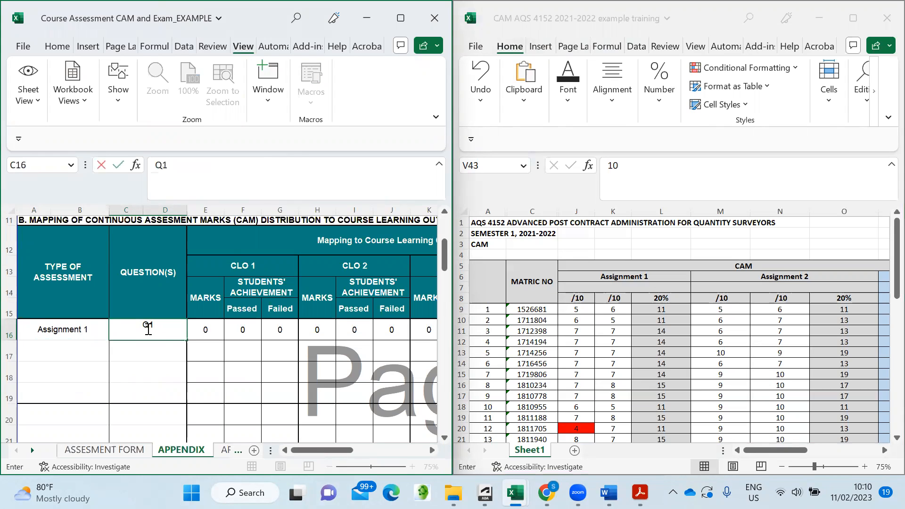
{"action": "key", "text": "Return"}
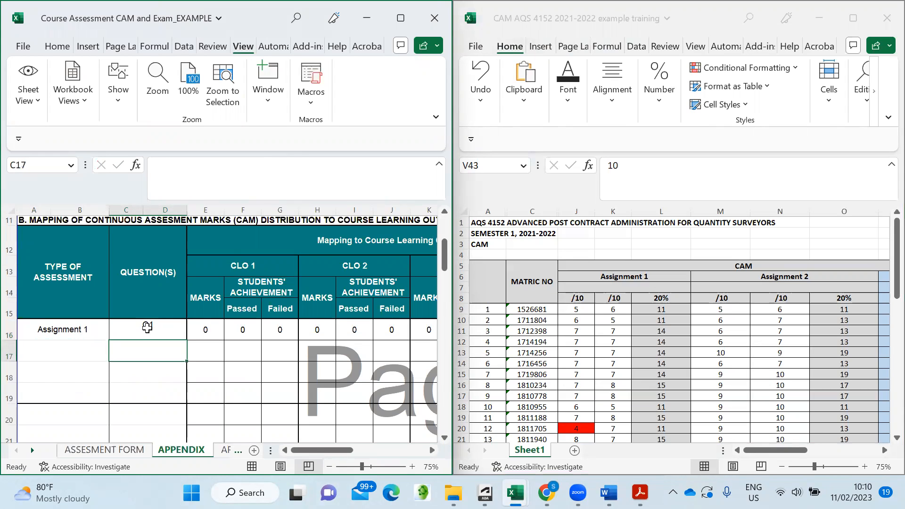
{"action": "type", "text": "Q2"}
{"action": "left_click", "coordinate": [241, 360]}
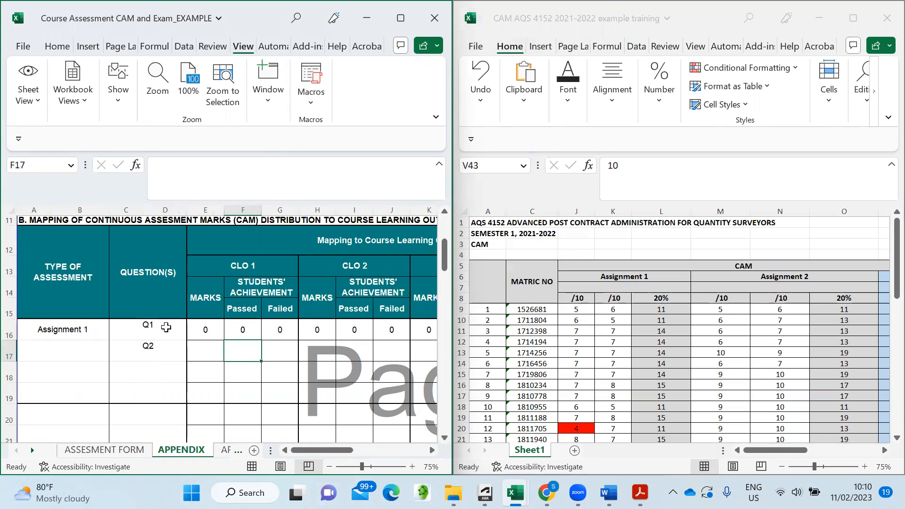
- Enter 10 CLO 1 marks for Assignment 1 Q1 in E16
{"action": "left_click", "coordinate": [210, 333]}
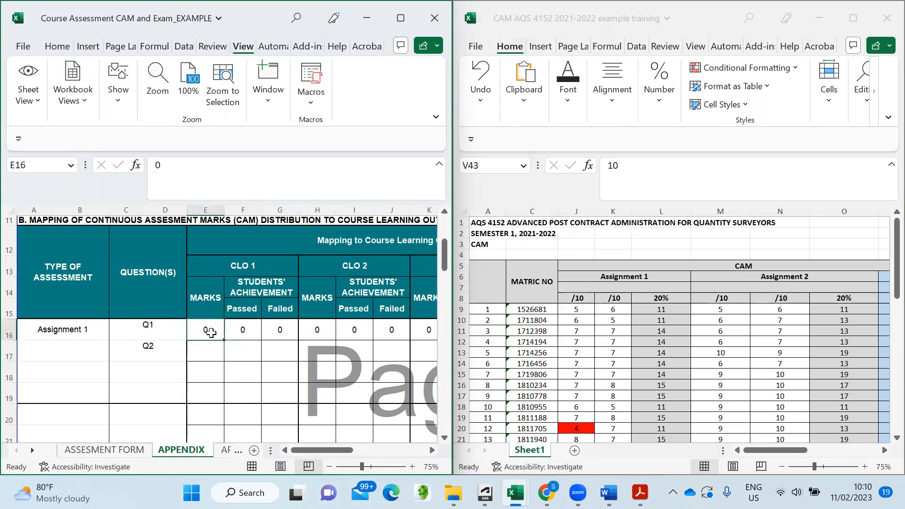
{"action": "type", "text": "1"}
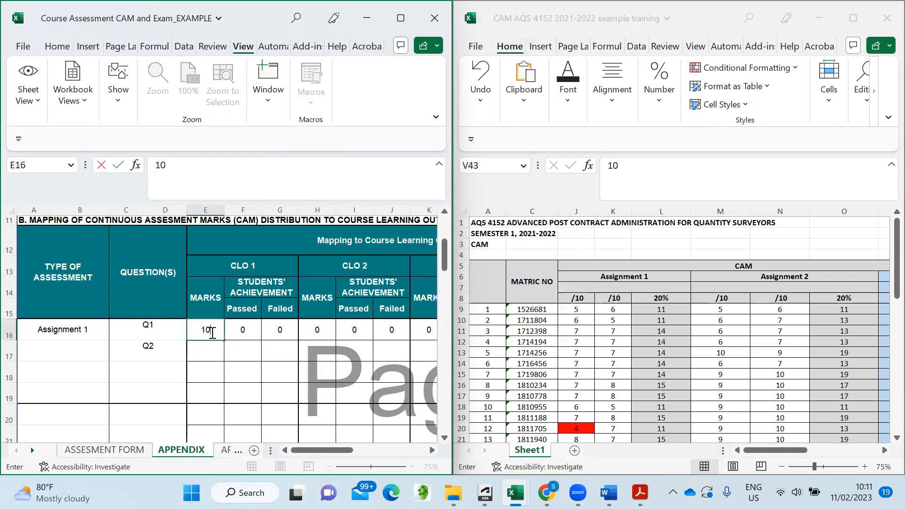
{"action": "left_click", "coordinate": [231, 376]}
{"action": "left_click", "coordinate": [243, 329]}
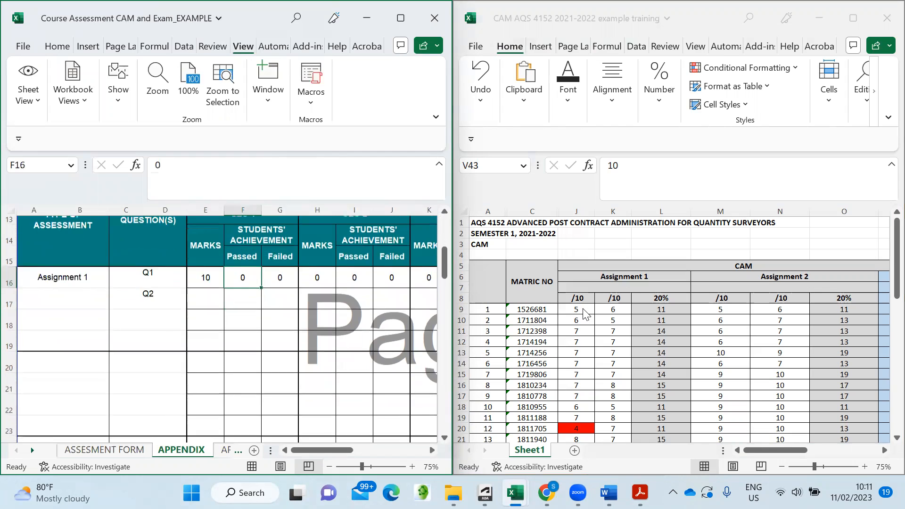
- Review the student scores in the CAM marks workbook
{"action": "left_click", "coordinate": [629, 259]}
{"action": "scroll", "coordinate": [608, 257], "scroll_direction": "down", "scroll_amount": 3}
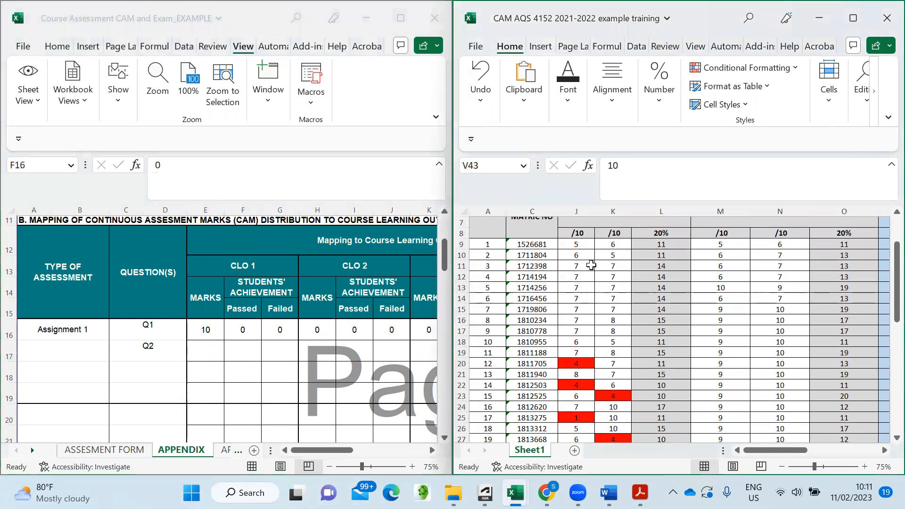
{"action": "scroll", "coordinate": [595, 256], "scroll_direction": "down", "scroll_amount": 1}
{"action": "scroll", "coordinate": [596, 268], "scroll_direction": "up", "scroll_amount": 4}
{"action": "scroll", "coordinate": [598, 286], "scroll_direction": "down", "scroll_amount": 4}
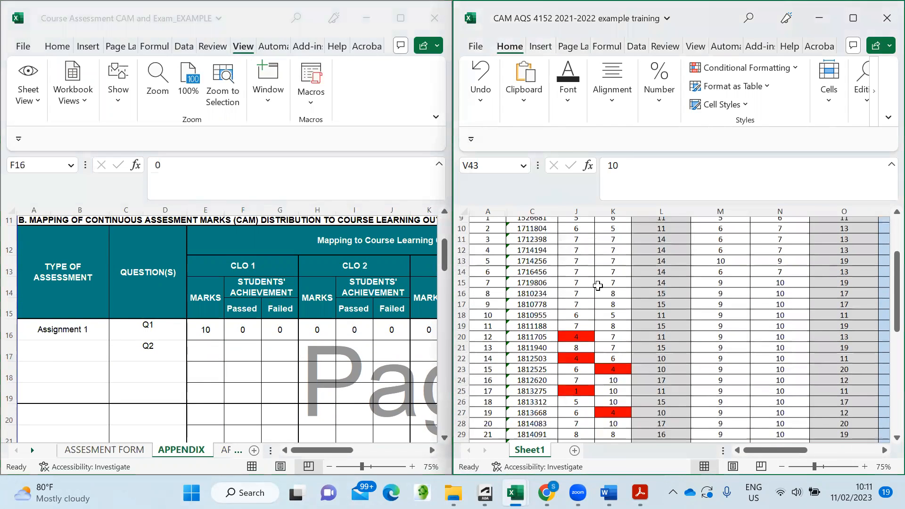
{"action": "scroll", "coordinate": [597, 290], "scroll_direction": "down", "scroll_amount": 2}
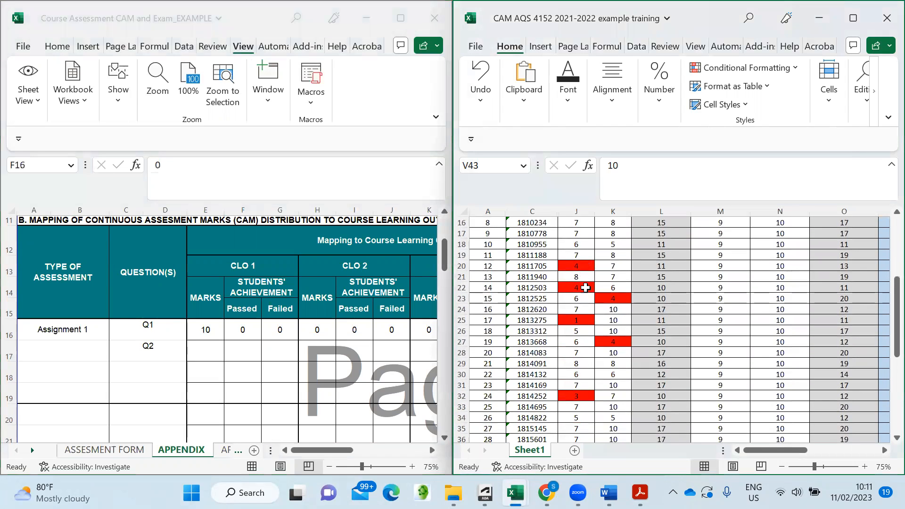
{"action": "scroll", "coordinate": [580, 342], "scroll_direction": "up", "scroll_amount": 2}
{"action": "scroll", "coordinate": [582, 333], "scroll_direction": "up", "scroll_amount": 3}
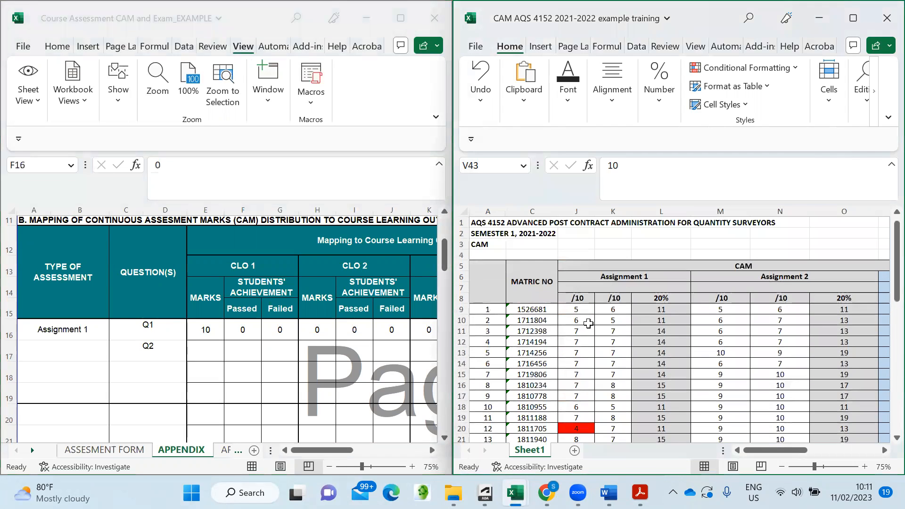
- Enter 4 failed in G16 and 43 passed in F16 for CLO 1 on Q1
{"action": "left_click", "coordinate": [283, 330]}
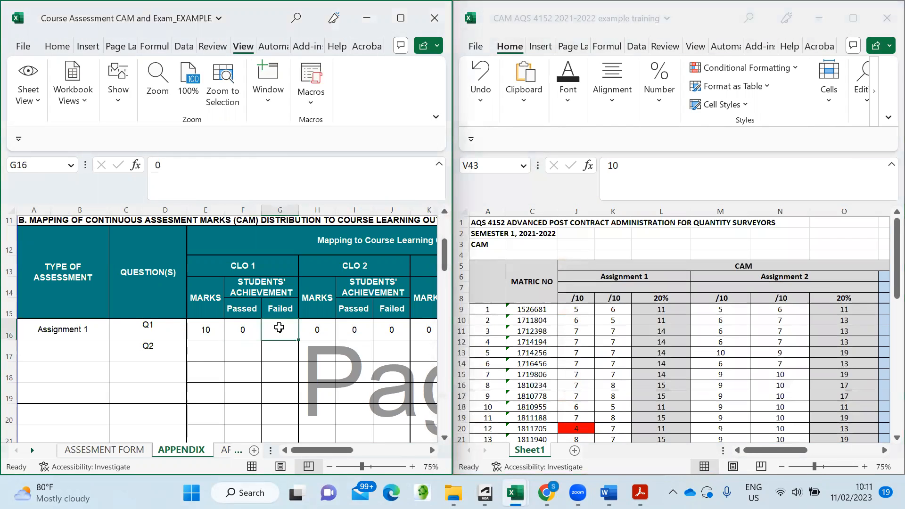
{"action": "type", "text": "4"}
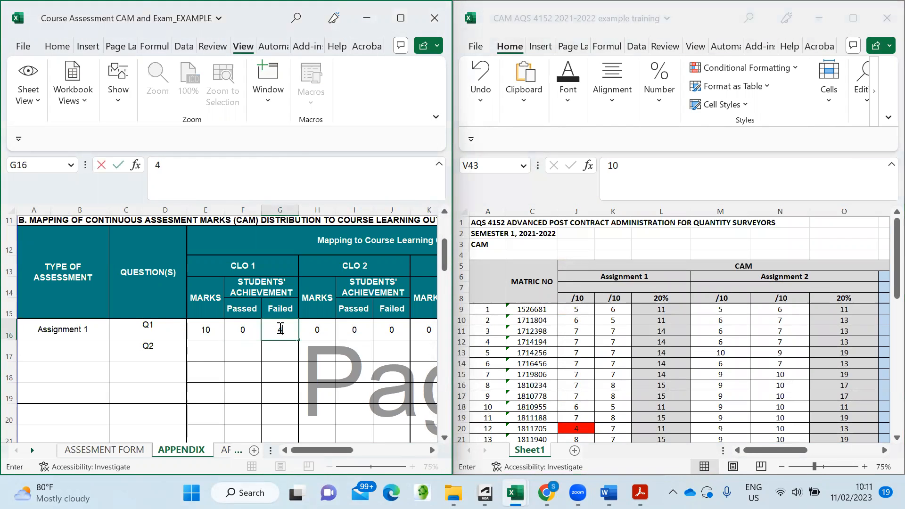
{"action": "key", "text": "Return"}
{"action": "left_click", "coordinate": [246, 327]}
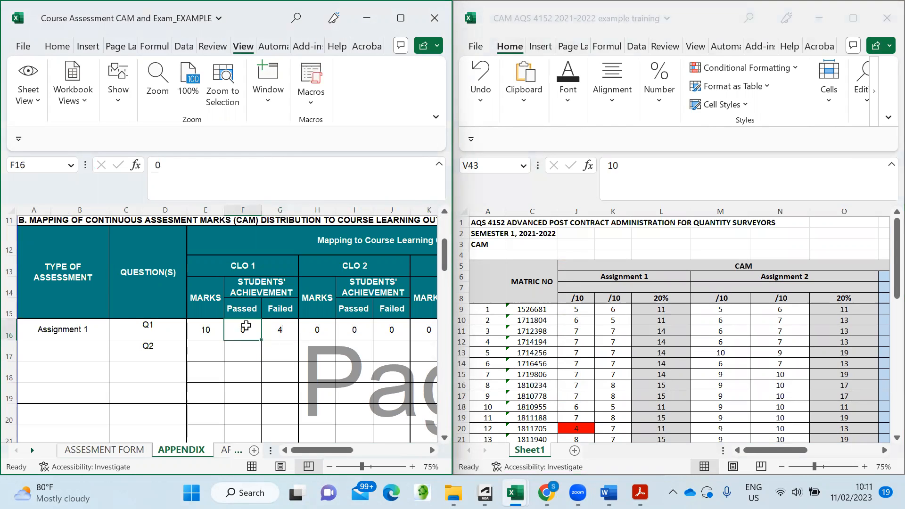
{"action": "scroll", "coordinate": [246, 326], "scroll_direction": "up", "scroll_amount": 2}
{"action": "scroll", "coordinate": [238, 330], "scroll_direction": "down", "scroll_amount": 2}
{"action": "type", "text": "43"}
{"action": "key", "text": "Return"}
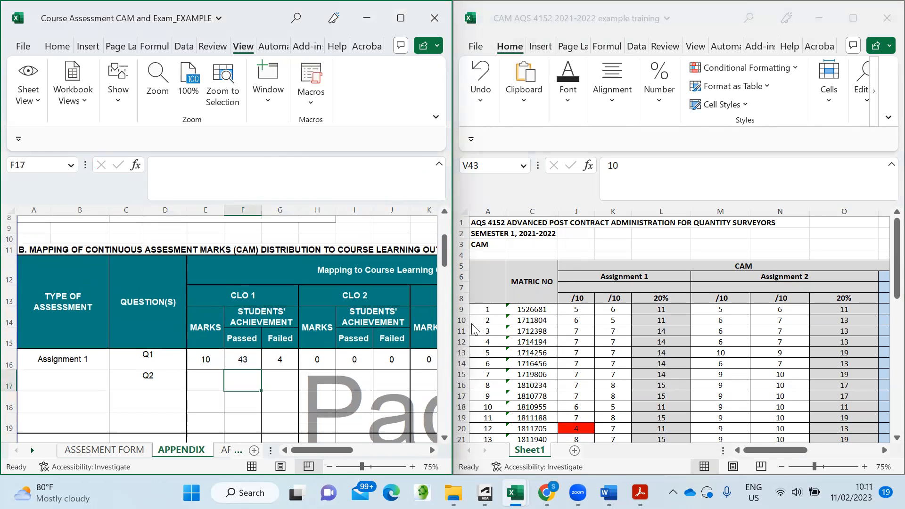
{"action": "scroll", "coordinate": [579, 338], "scroll_direction": "down", "scroll_amount": 1}
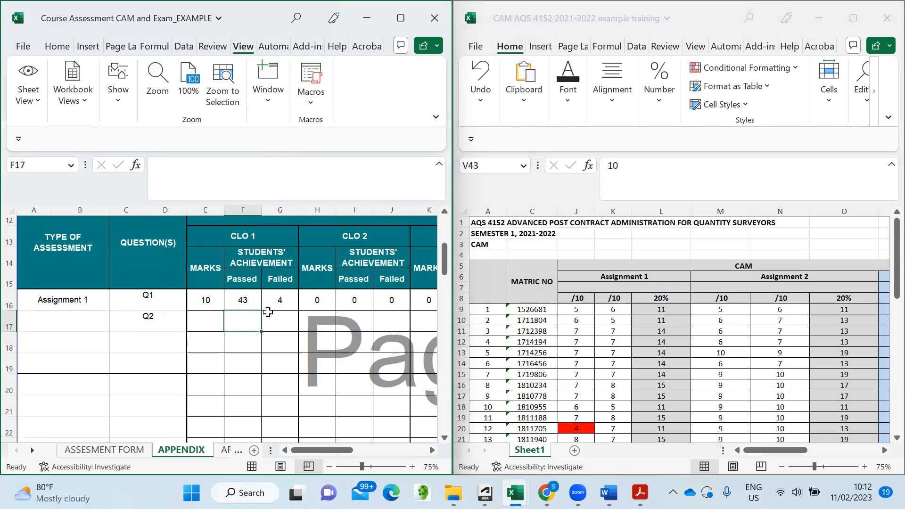
- Enter 10 CLO 2 marks for Assignment 1 Q2 in H17 and check the student marks
{"action": "left_click", "coordinate": [316, 322]}
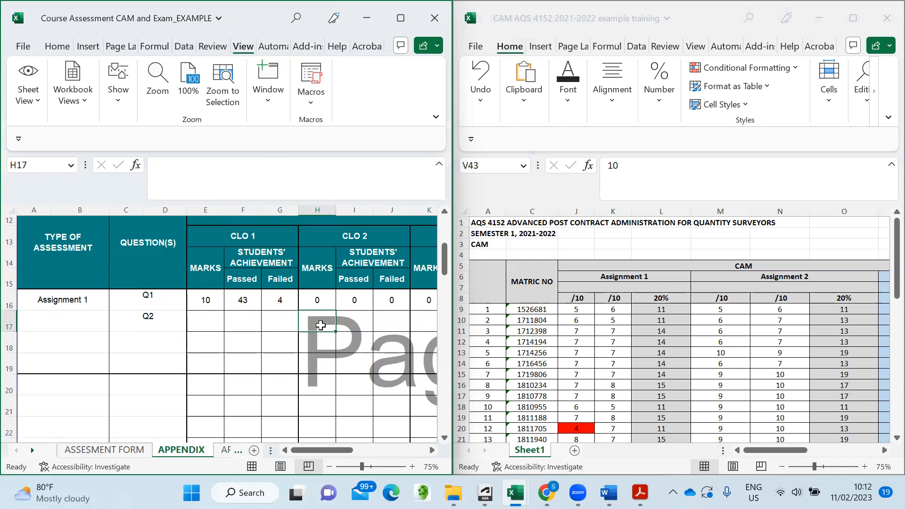
{"action": "type", "text": "10"}
{"action": "left_click", "coordinate": [367, 336]}
{"action": "left_click", "coordinate": [357, 317]}
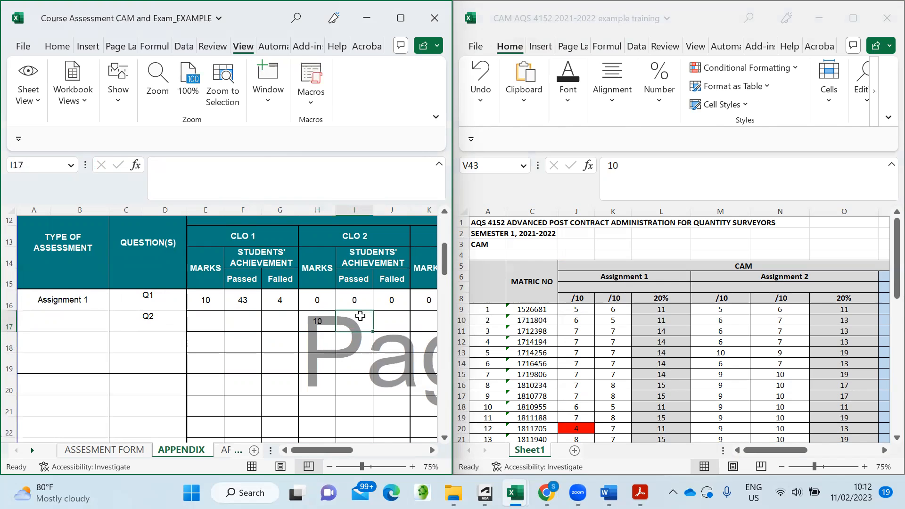
{"action": "left_click", "coordinate": [623, 328]}
{"action": "scroll", "coordinate": [629, 321], "scroll_direction": "down", "scroll_amount": 3}
{"action": "scroll", "coordinate": [629, 322], "scroll_direction": "down", "scroll_amount": 5}
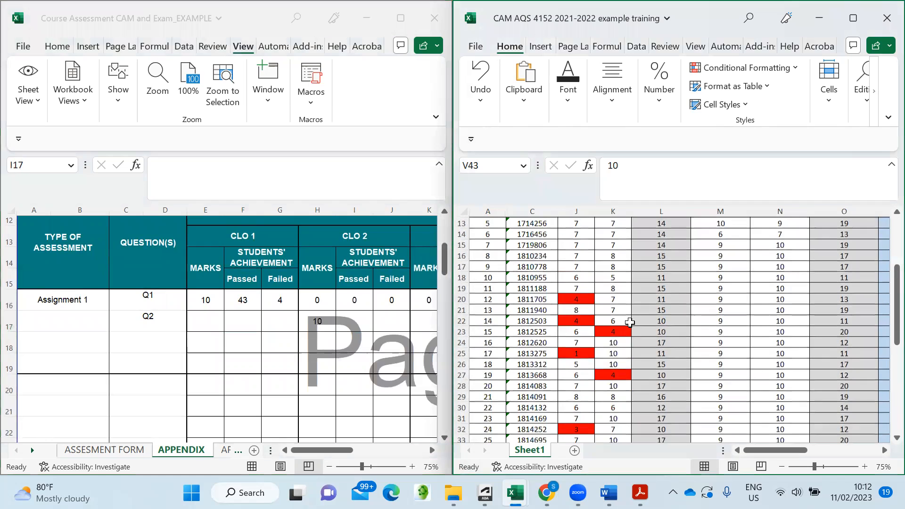
{"action": "scroll", "coordinate": [634, 326], "scroll_direction": "up", "scroll_amount": 3}
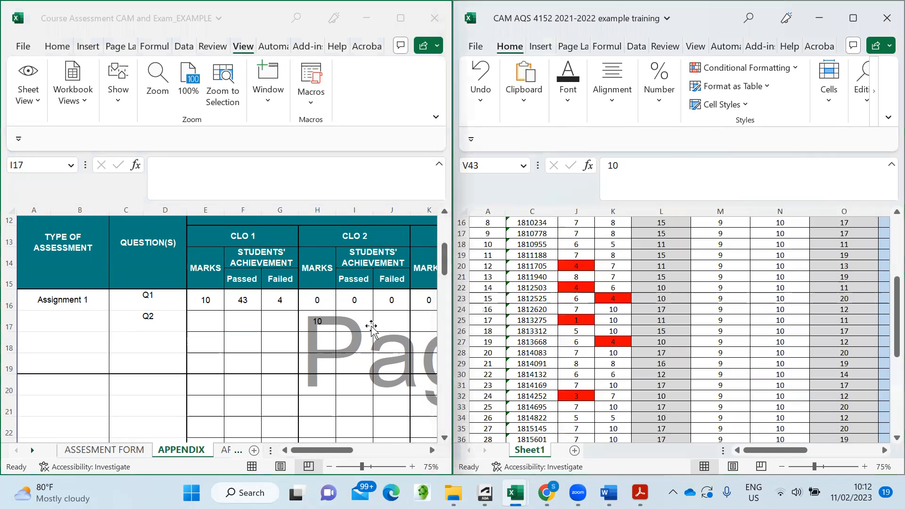
- Record 2 failed in J17 and 45 passed in I17 for CLO 2 on Q2
{"action": "left_click", "coordinate": [387, 324]}
{"action": "type", "text": "2"}
{"action": "left_click", "coordinate": [346, 324]}
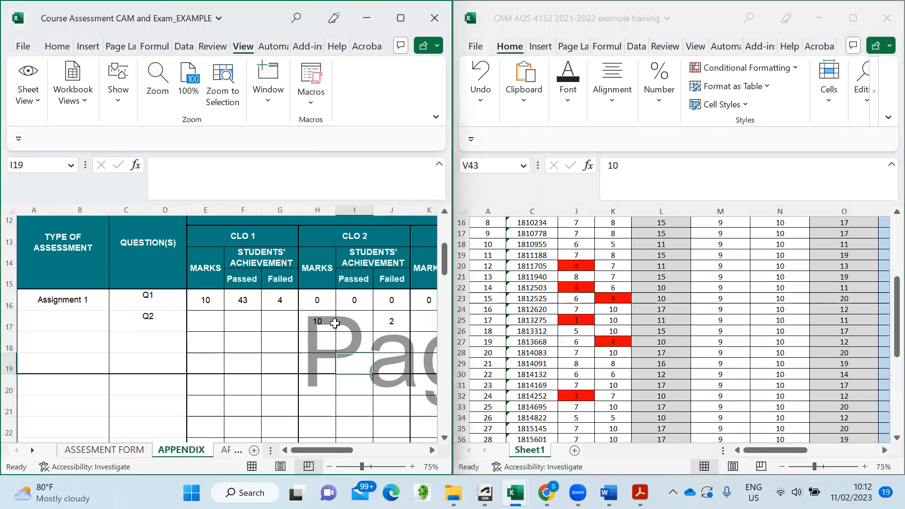
{"action": "scroll", "coordinate": [363, 325], "scroll_direction": "up", "scroll_amount": 1}
{"action": "scroll", "coordinate": [361, 324], "scroll_direction": "down", "scroll_amount": 1}
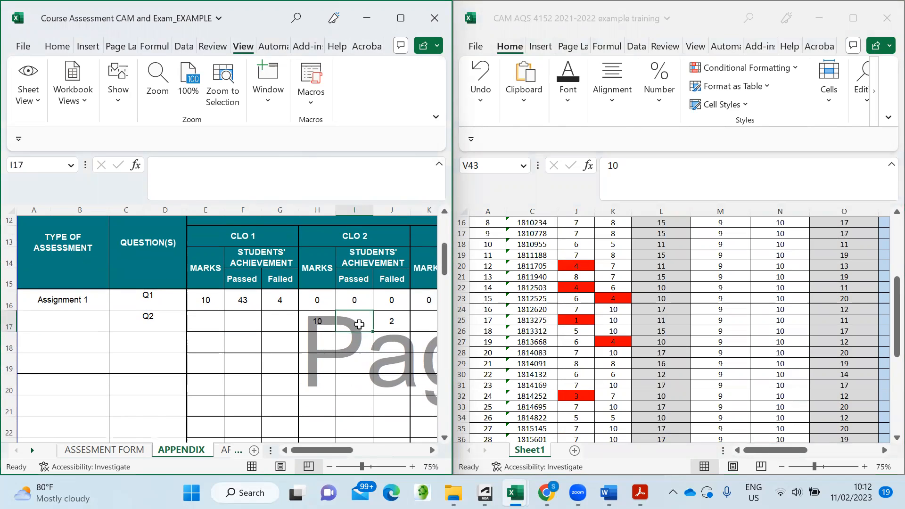
{"action": "type", "text": "45"}
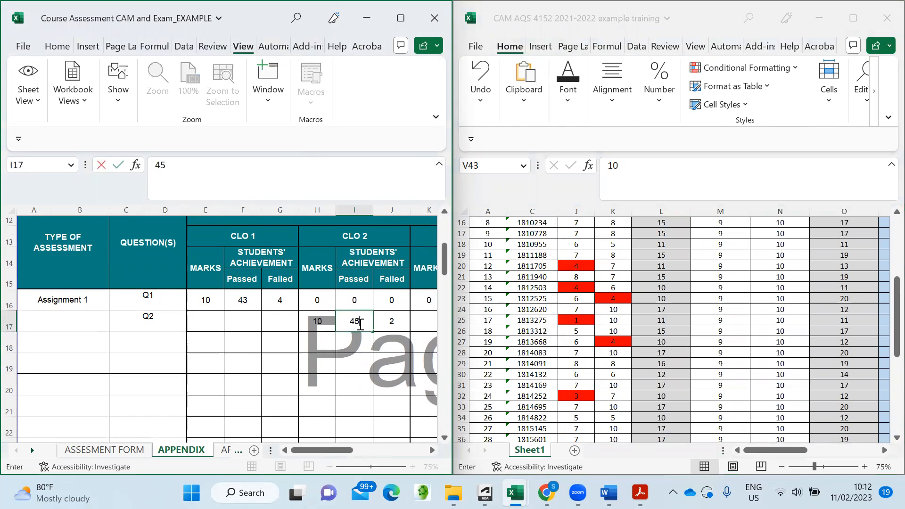
{"action": "left_click", "coordinate": [369, 365]}
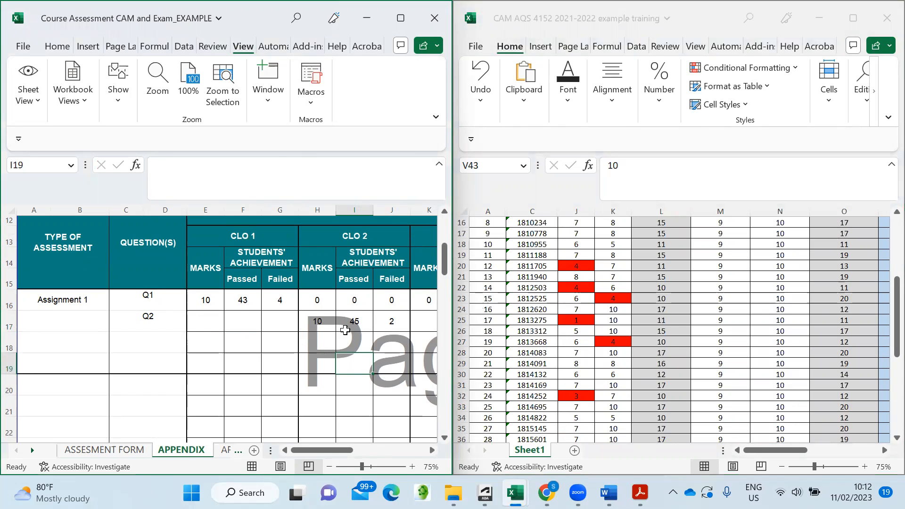
- Clear the zeros from Q1's CLO 2 cells H16, I16 and J16
{"action": "left_click", "coordinate": [324, 302]}
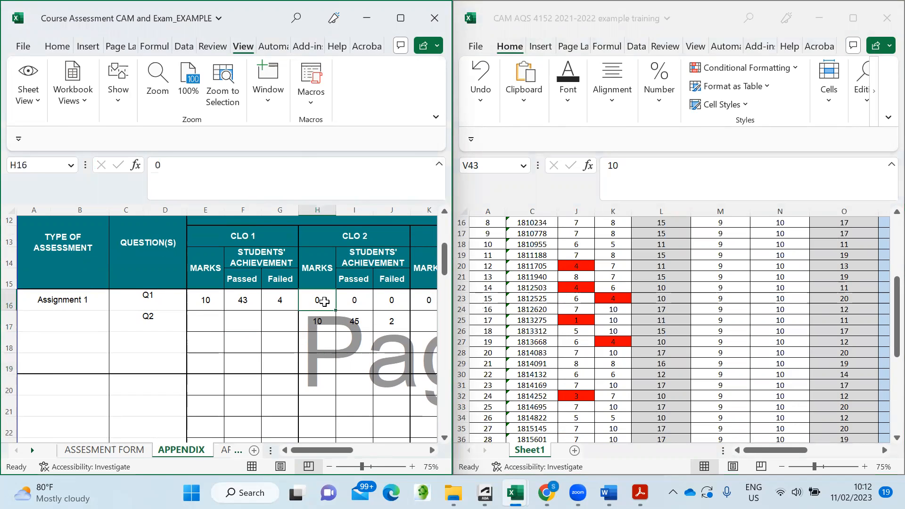
{"action": "key", "text": "BackSpace"}
{"action": "left_click", "coordinate": [355, 305]}
{"action": "key", "text": "BackSpace"}
{"action": "left_click", "coordinate": [390, 303]}
{"action": "key", "text": "BackSpace"}
{"action": "left_click", "coordinate": [391, 342]}
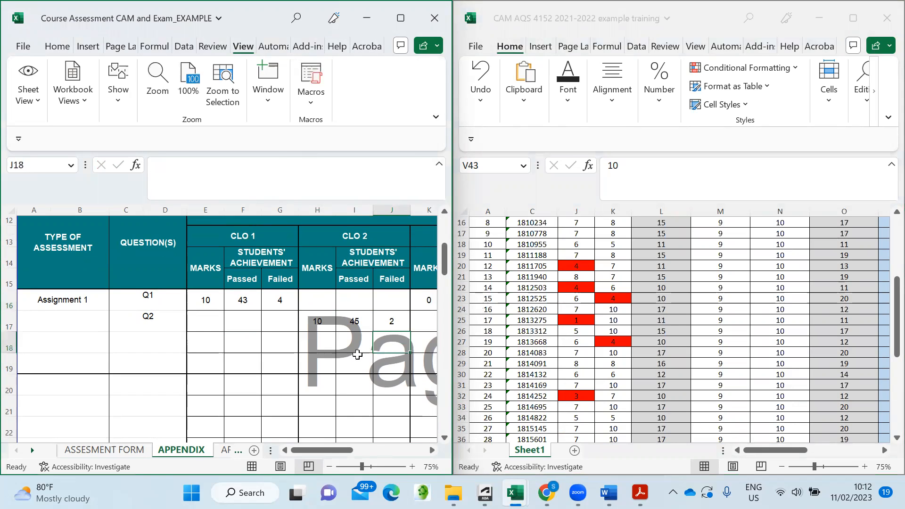
{"action": "scroll", "coordinate": [338, 308], "scroll_direction": "up", "scroll_amount": 1}
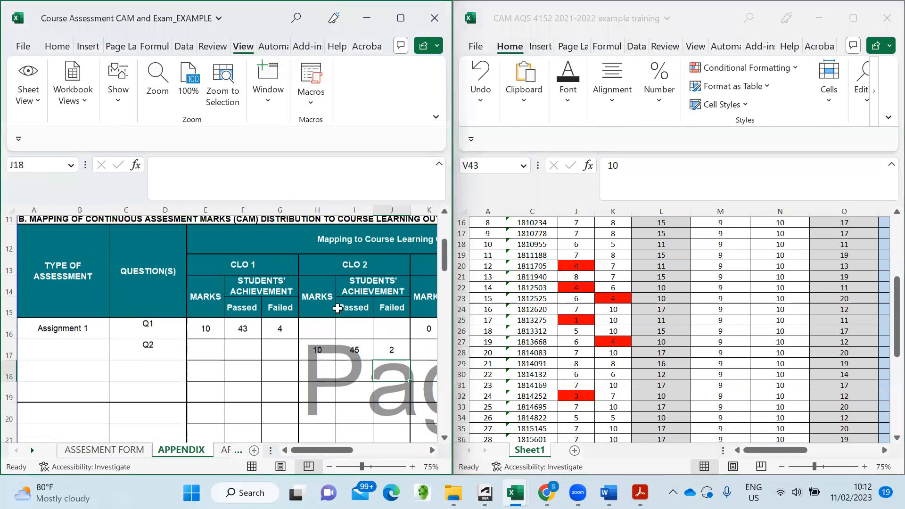
{"action": "scroll", "coordinate": [371, 354], "scroll_direction": "down", "scroll_amount": 1}
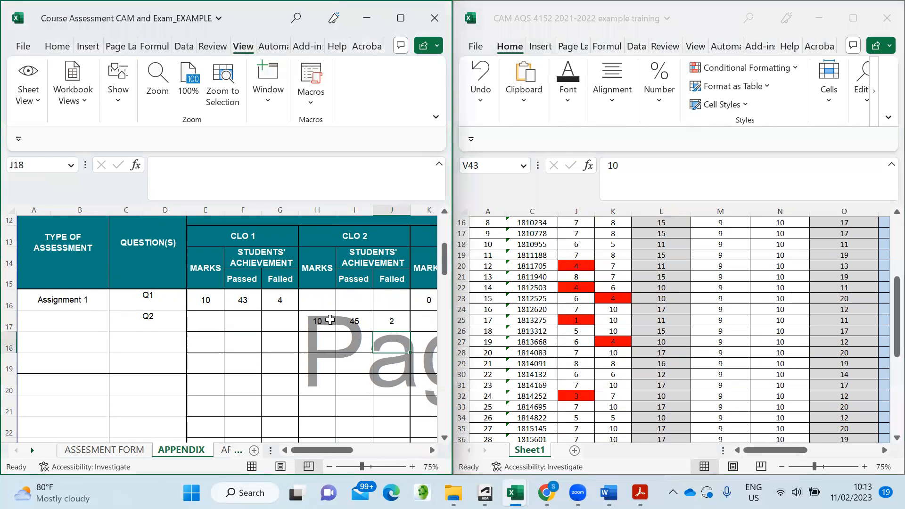
- Label A20 'Assignment 2' with questions Q1 and Q2 in C20 and C21
{"action": "left_click", "coordinate": [52, 386]}
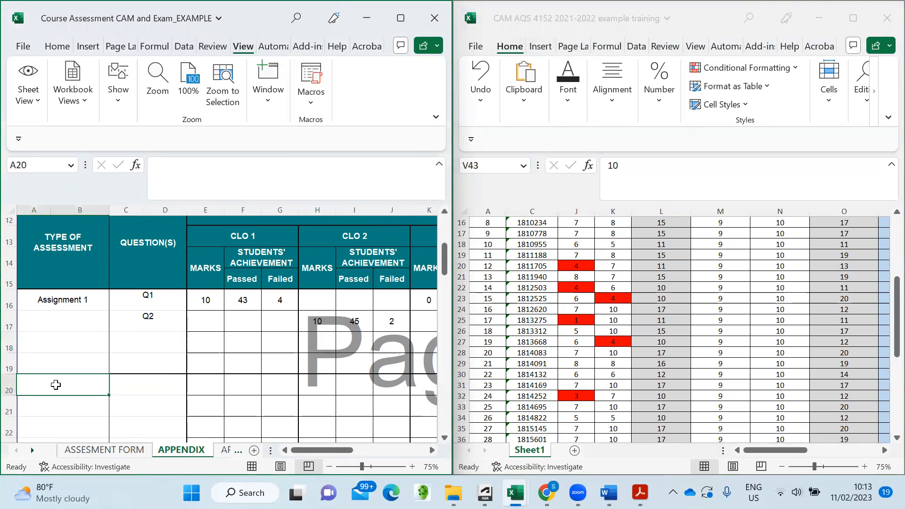
{"action": "type", "text": "Assignm"}
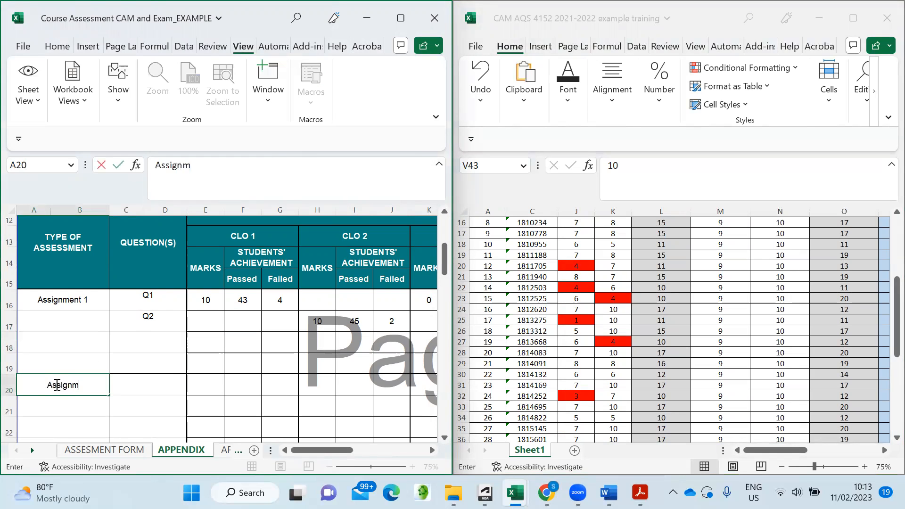
{"action": "type", "text": "ent 2"}
{"action": "left_click", "coordinate": [126, 410]}
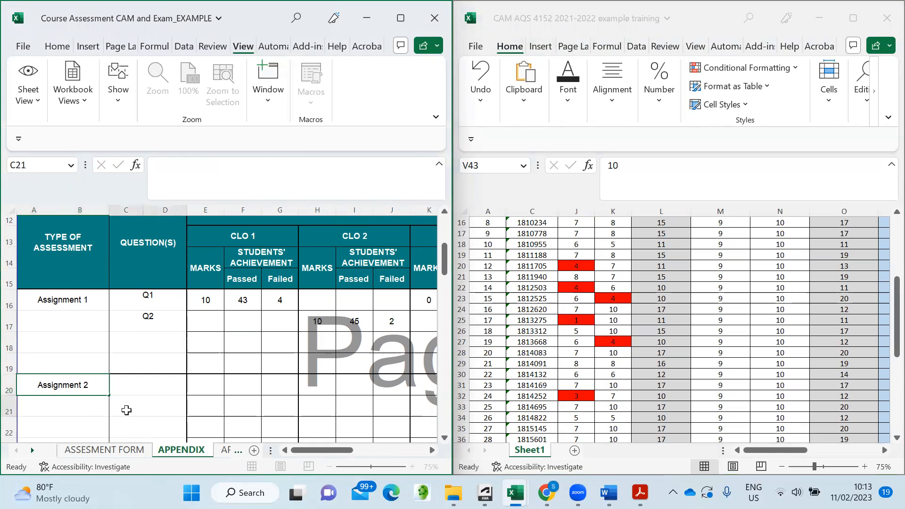
{"action": "left_click", "coordinate": [145, 388]}
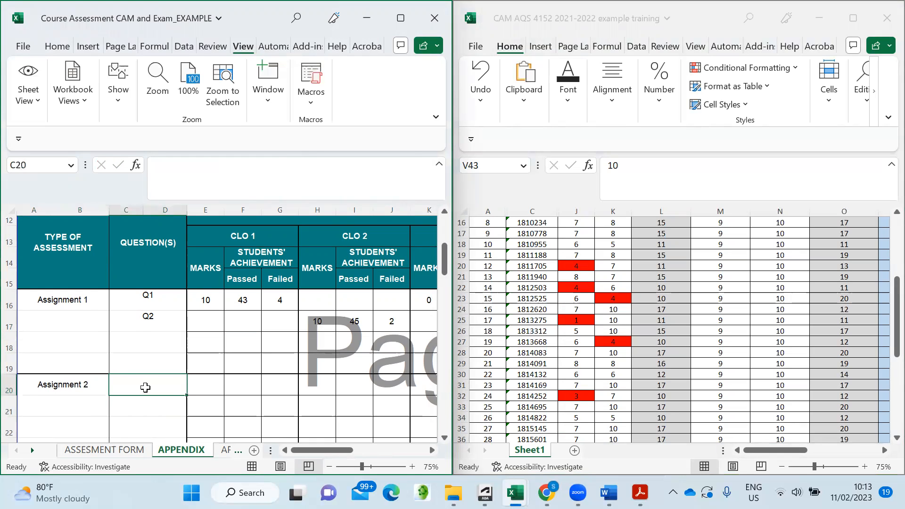
{"action": "type", "text": "q1"}
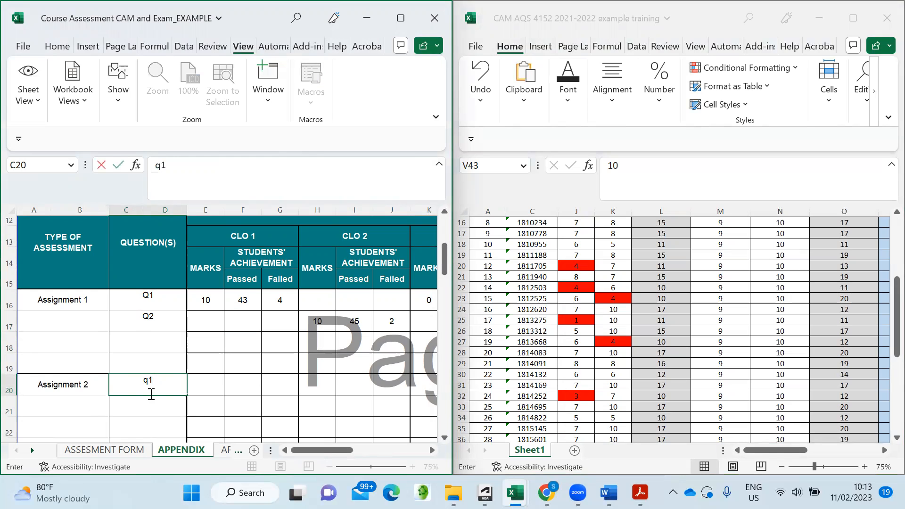
{"action": "type", "text": "1"}
{"action": "left_click", "coordinate": [158, 407]}
{"action": "type", "text": "Q2"}
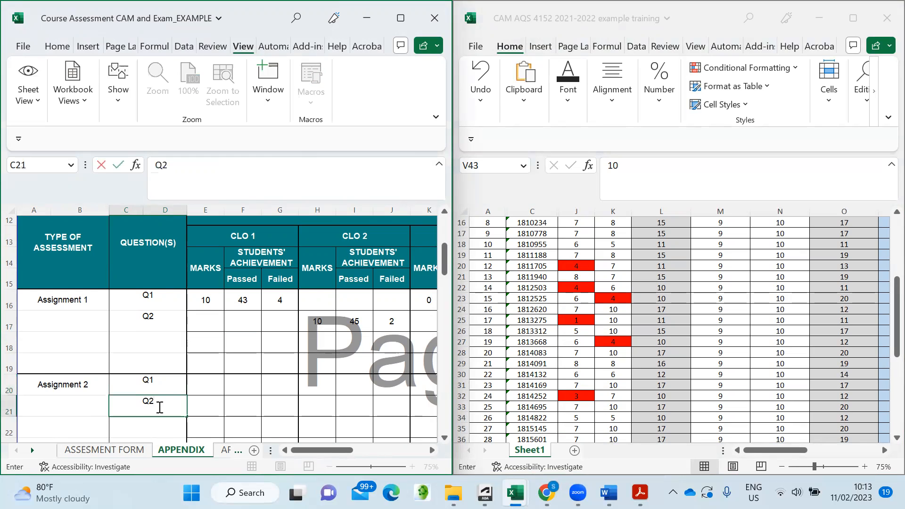
{"action": "left_click", "coordinate": [246, 399]}
{"action": "left_click_drag", "start_coordinate": [319, 451], "coordinate": [349, 453]}
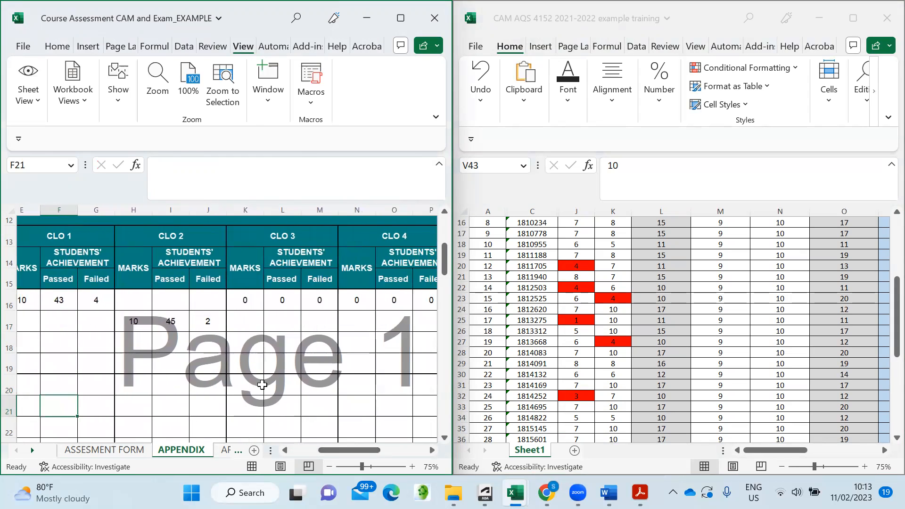
- Enter 10 CLO 3 marks for Assignment 2 Q1 in K20
{"action": "left_click", "coordinate": [259, 385]}
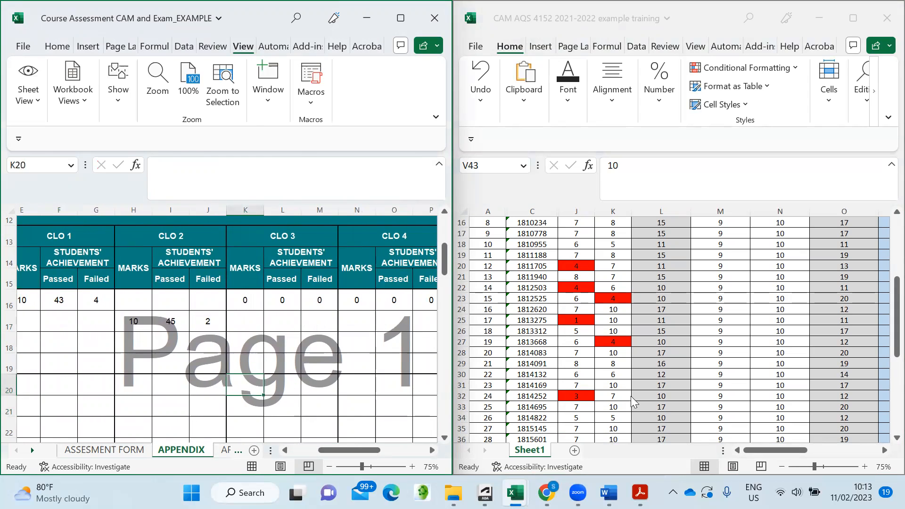
{"action": "left_click", "coordinate": [742, 389]}
{"action": "scroll", "coordinate": [749, 383], "scroll_direction": "up", "scroll_amount": 5}
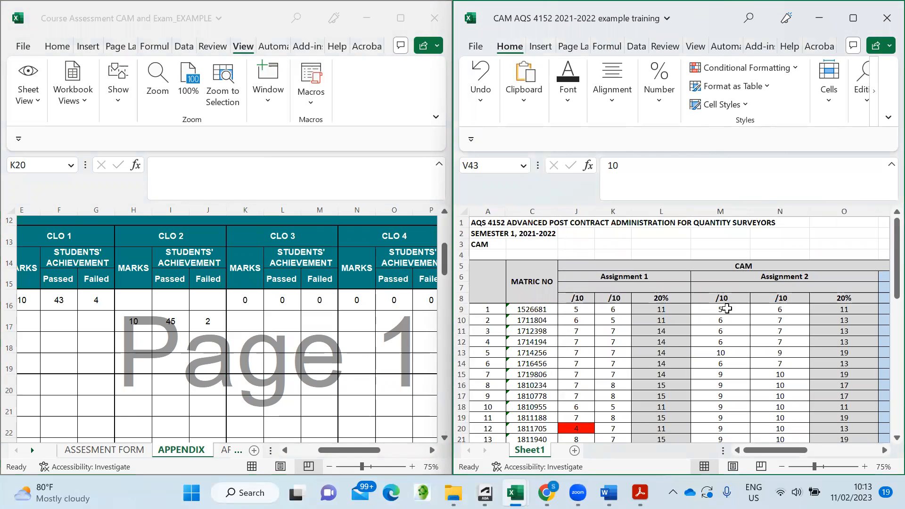
{"action": "scroll", "coordinate": [316, 365], "scroll_direction": "down", "scroll_amount": 1}
{"action": "left_click", "coordinate": [268, 372]}
{"action": "scroll", "coordinate": [261, 373], "scroll_direction": "down", "scroll_amount": 1}
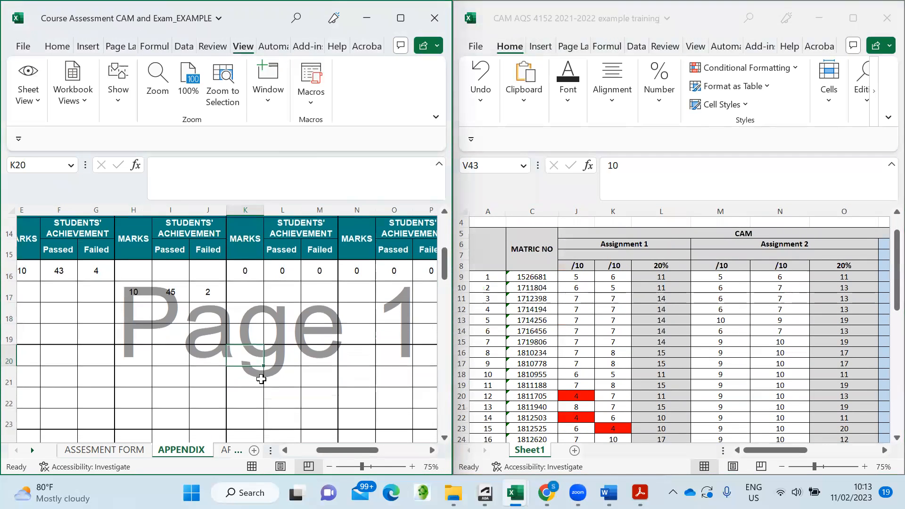
{"action": "mouse_move", "coordinate": [336, 449]}
{"action": "left_mouse_down"}
{"action": "mouse_move", "coordinate": [311, 450]}
{"action": "mouse_move", "coordinate": [338, 451]}
{"action": "left_mouse_up"}
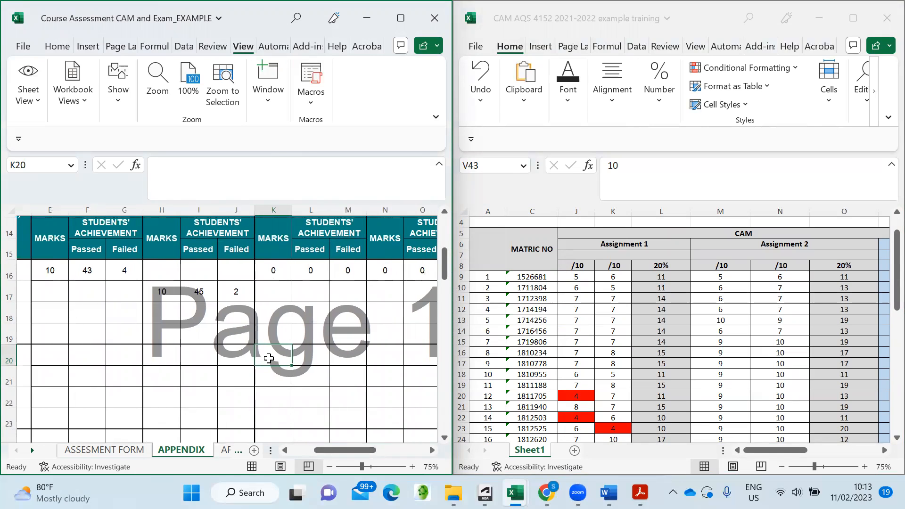
{"action": "type", "text": "10"}
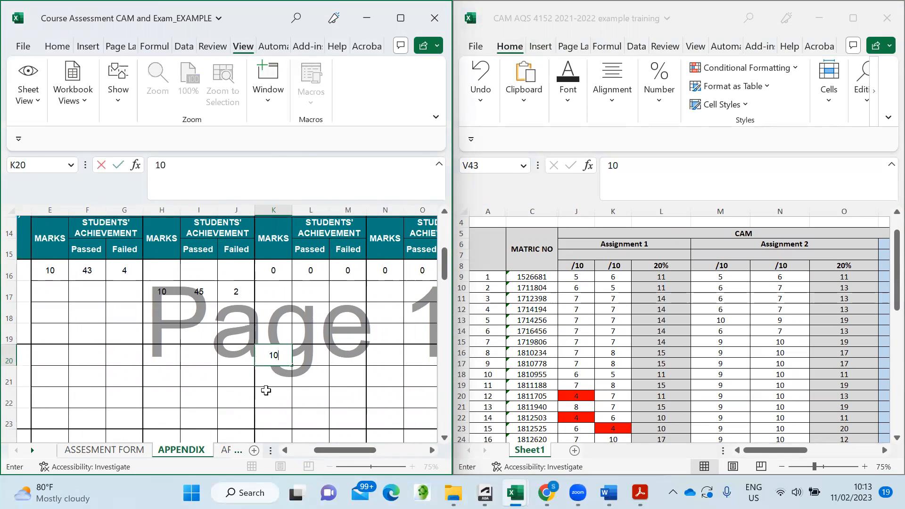
{"action": "left_click", "coordinate": [272, 392]}
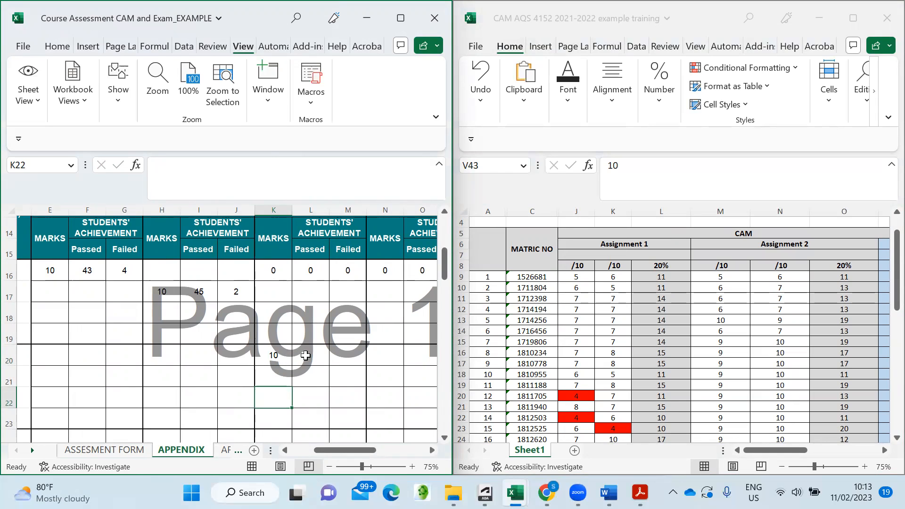
- Record 47 passed in L20 and 0 failed in M20 for CLO 3
{"action": "left_click", "coordinate": [764, 304]}
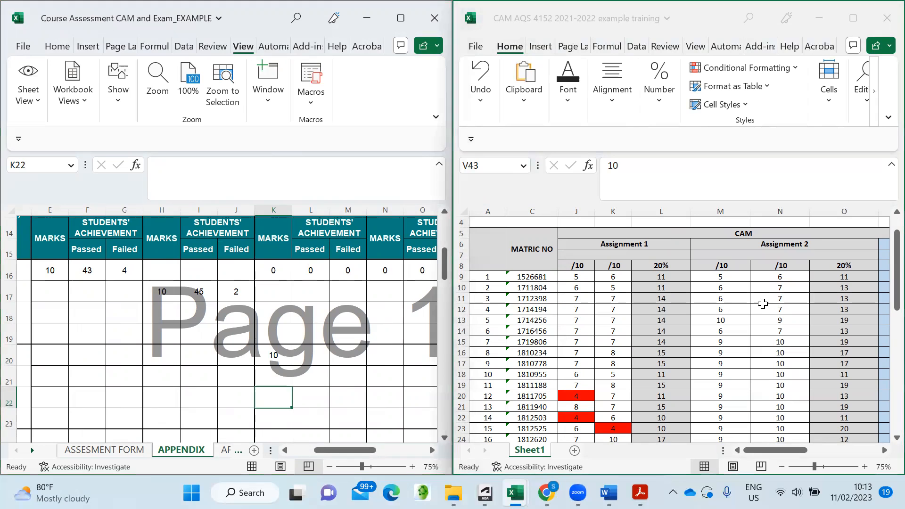
{"action": "scroll", "coordinate": [760, 291], "scroll_direction": "down", "scroll_amount": 1}
{"action": "scroll", "coordinate": [761, 291], "scroll_direction": "down", "scroll_amount": 12}
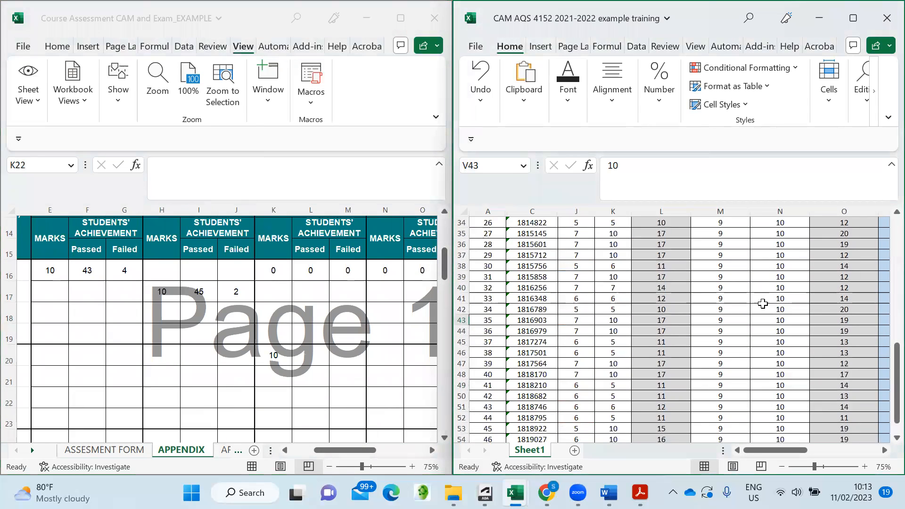
{"action": "scroll", "coordinate": [763, 304], "scroll_direction": "up", "scroll_amount": 11}
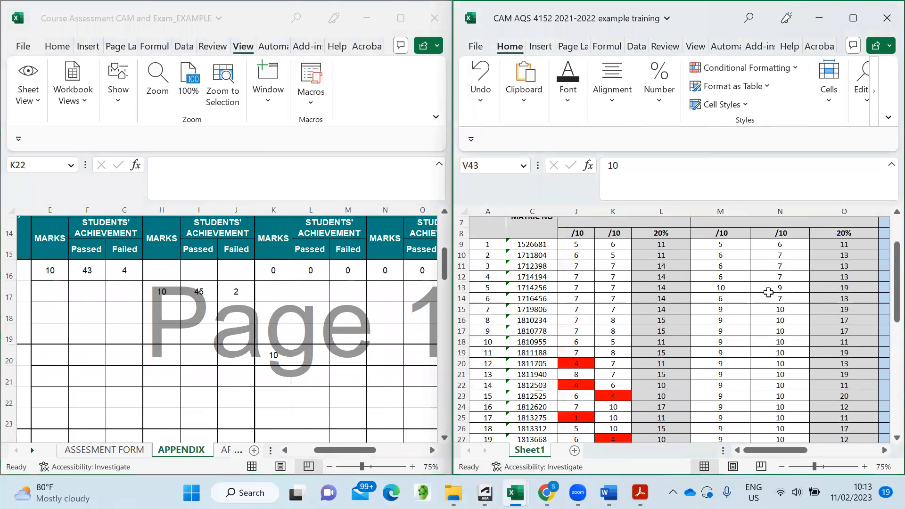
{"action": "left_click", "coordinate": [306, 359]}
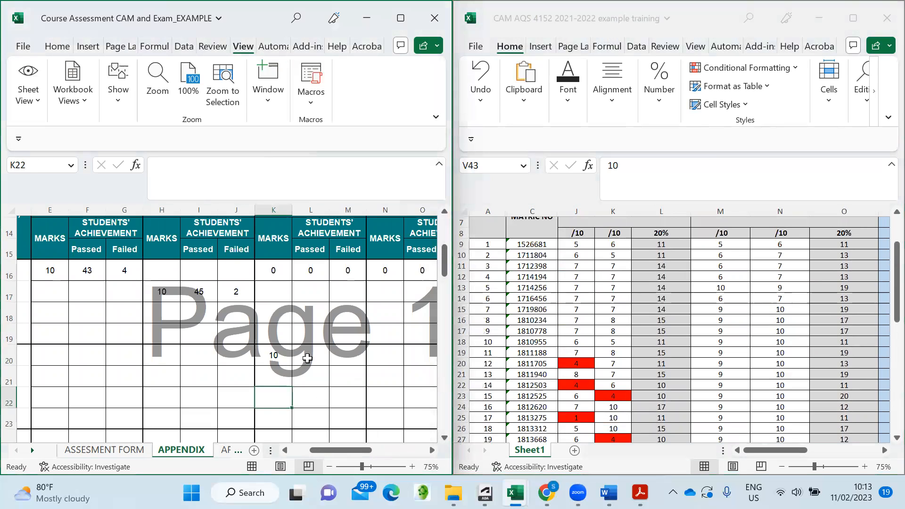
{"action": "type", "text": "47"}
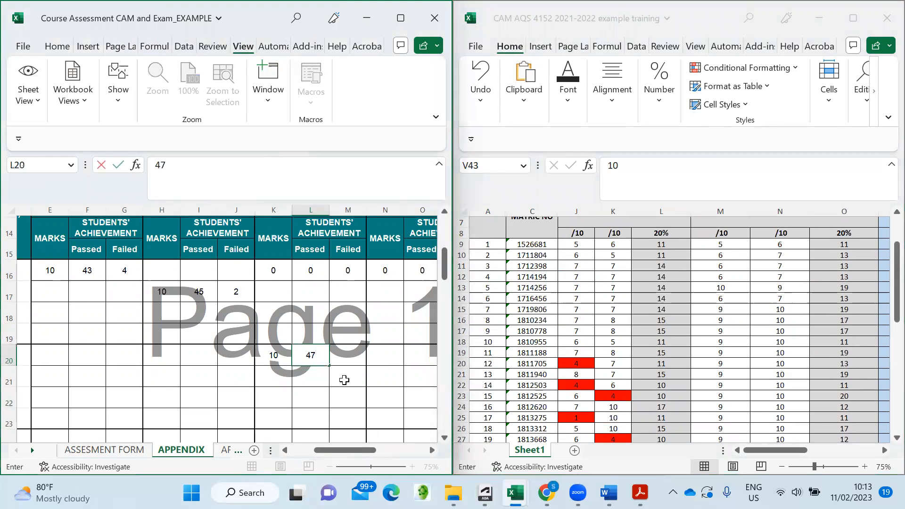
{"action": "left_click", "coordinate": [353, 364]}
{"action": "type", "text": "0"}
{"action": "left_click", "coordinate": [348, 393]}
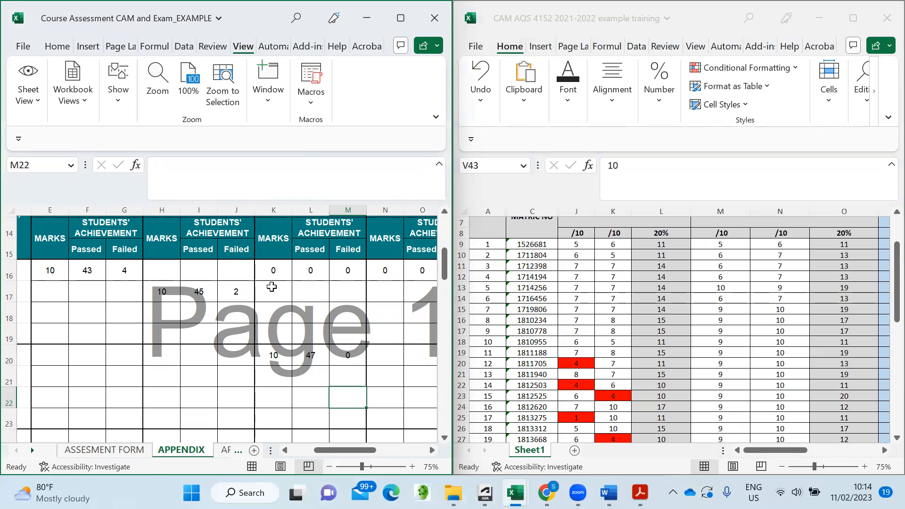
- Clear the zeros from Assignment 1's CLO 3 cells K16, L16 and M16
{"action": "left_click", "coordinate": [284, 271]}
{"action": "key", "text": "Delete"}
{"action": "left_click", "coordinate": [313, 271]}
{"action": "key", "text": "Delete"}
{"action": "left_click", "coordinate": [356, 271]}
{"action": "key", "text": "BackSpace"}
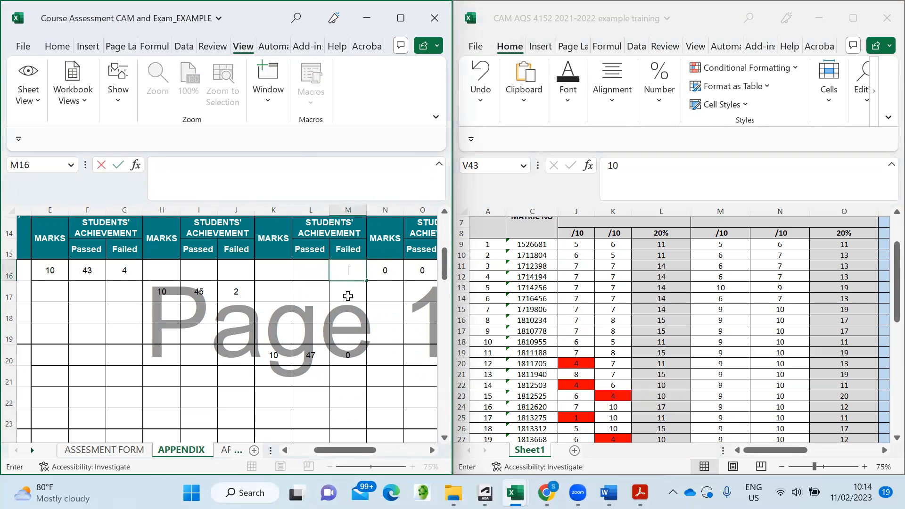
{"action": "left_click", "coordinate": [340, 327]}
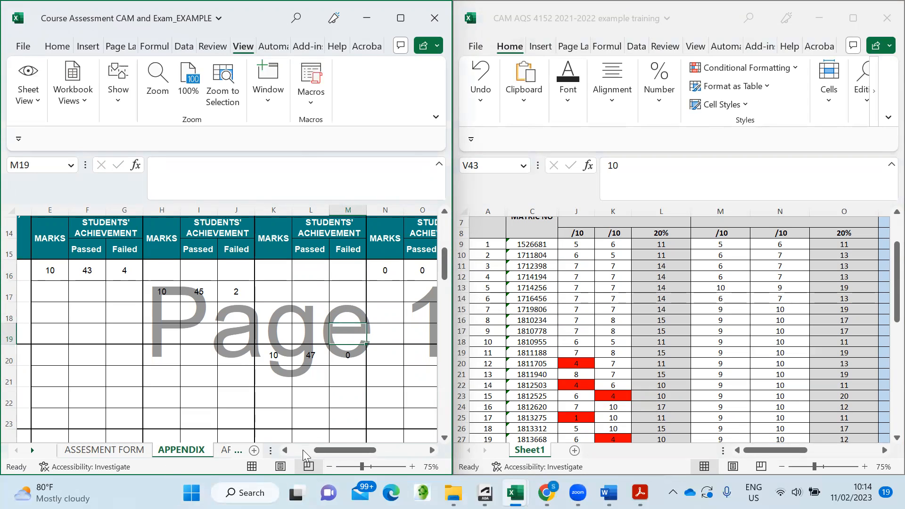
- Enter Assignment 2 Q2's CLO 4 results in N21:P21: 10 marks, 47 passed, 0 failed
{"action": "left_click_drag", "start_coordinate": [316, 450], "coordinate": [301, 451]}
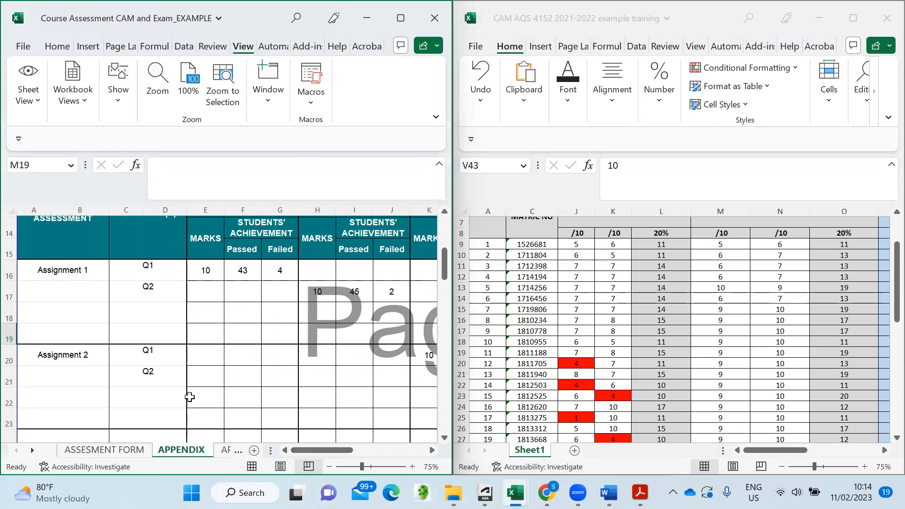
{"action": "left_click_drag", "start_coordinate": [306, 451], "coordinate": [357, 449]}
{"action": "scroll", "coordinate": [251, 378], "scroll_direction": "up", "scroll_amount": 1}
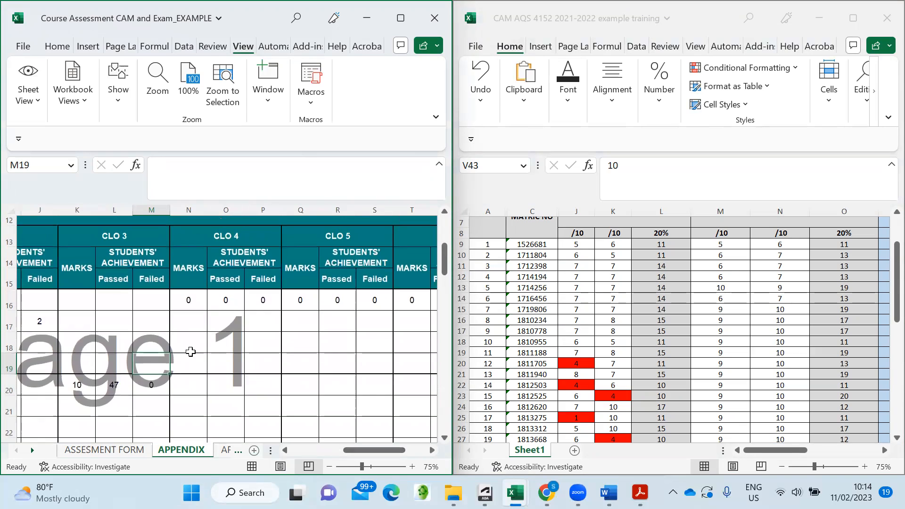
{"action": "left_click", "coordinate": [194, 407]}
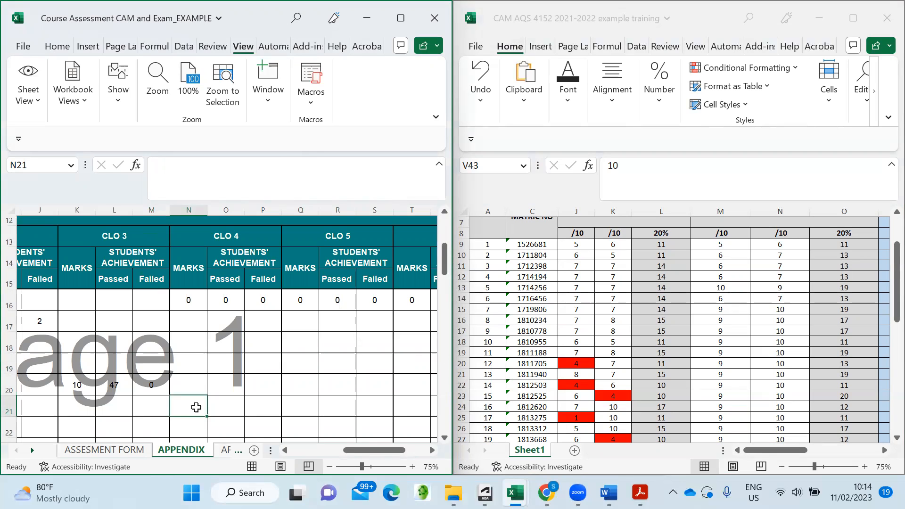
{"action": "type", "text": "10"}
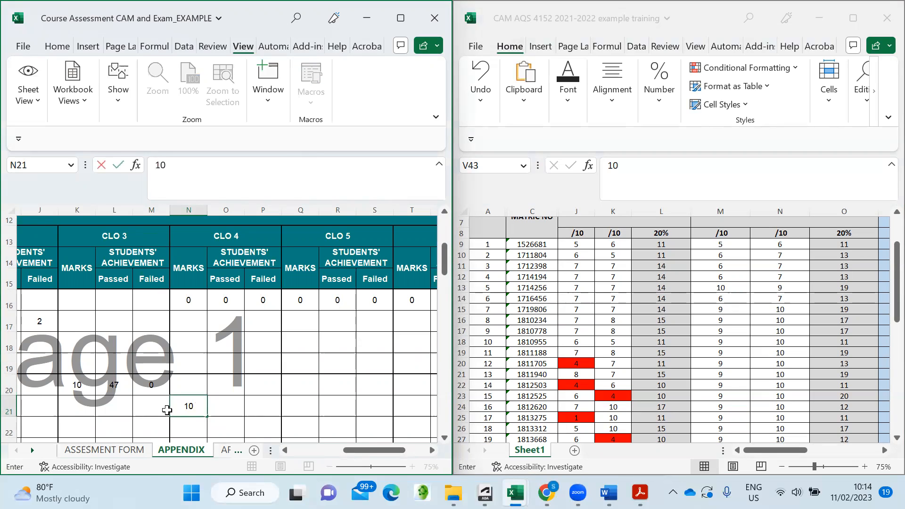
{"action": "left_click", "coordinate": [228, 409]}
{"action": "type", "text": "47"}
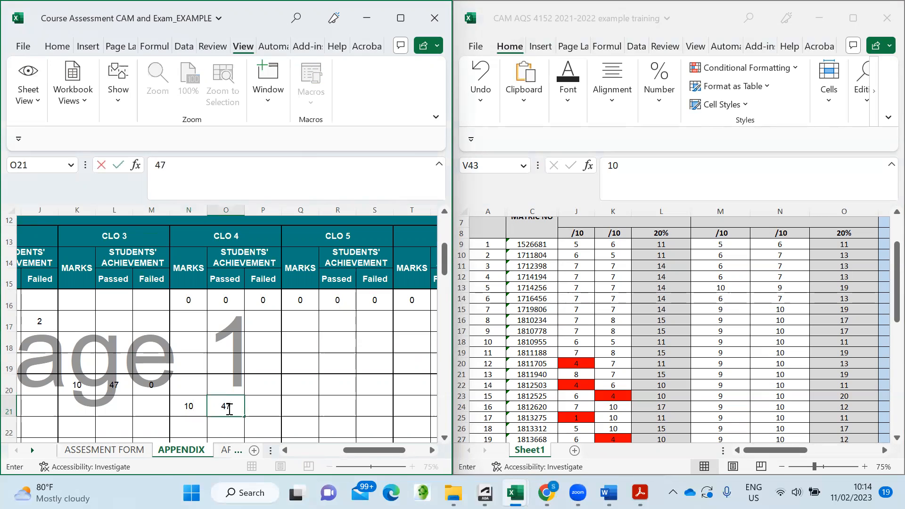
{"action": "left_click", "coordinate": [264, 407]}
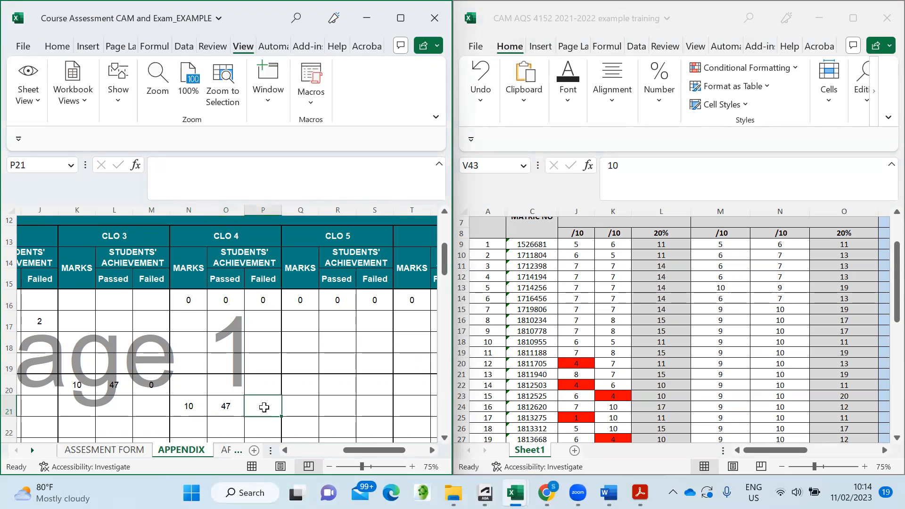
{"action": "type", "text": "0"}
{"action": "left_click", "coordinate": [332, 347]}
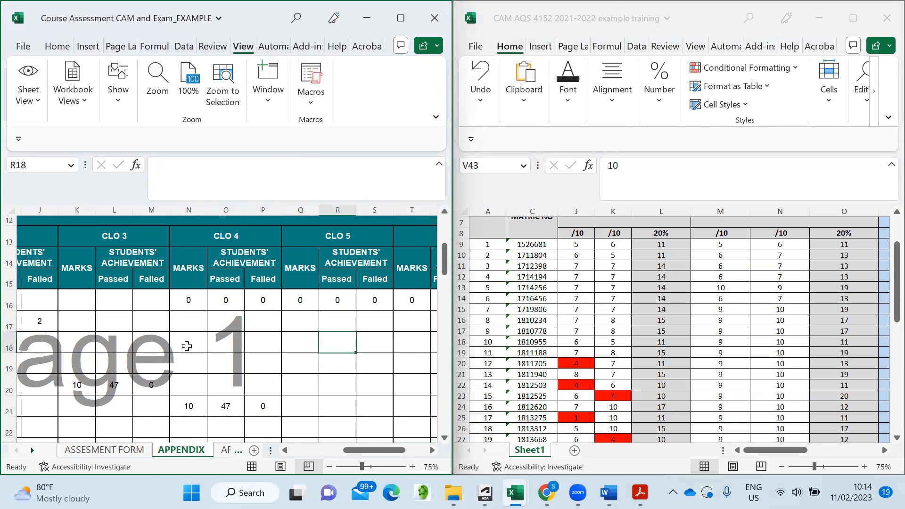
- Clear the zeros from Assignment 1's CLO 4 cells N16, O16 and P16
{"action": "left_click", "coordinate": [185, 299]}
{"action": "key", "text": "BackSpace"}
{"action": "left_click", "coordinate": [228, 299]}
{"action": "key", "text": "BackSpace"}
{"action": "double_click", "coordinate": [262, 305]}
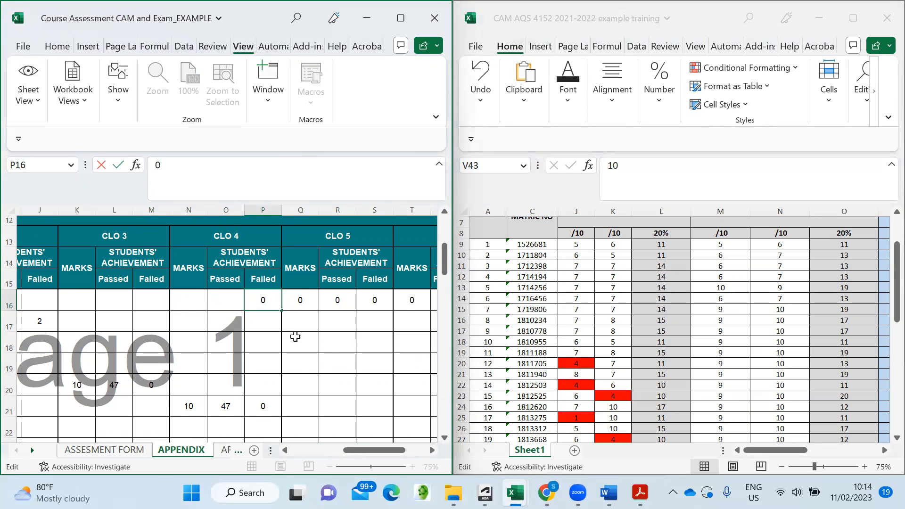
{"action": "left_click", "coordinate": [295, 336]}
{"action": "double_click", "coordinate": [276, 304]}
{"action": "key", "text": "BackSpace"}
{"action": "left_click", "coordinate": [320, 348]}
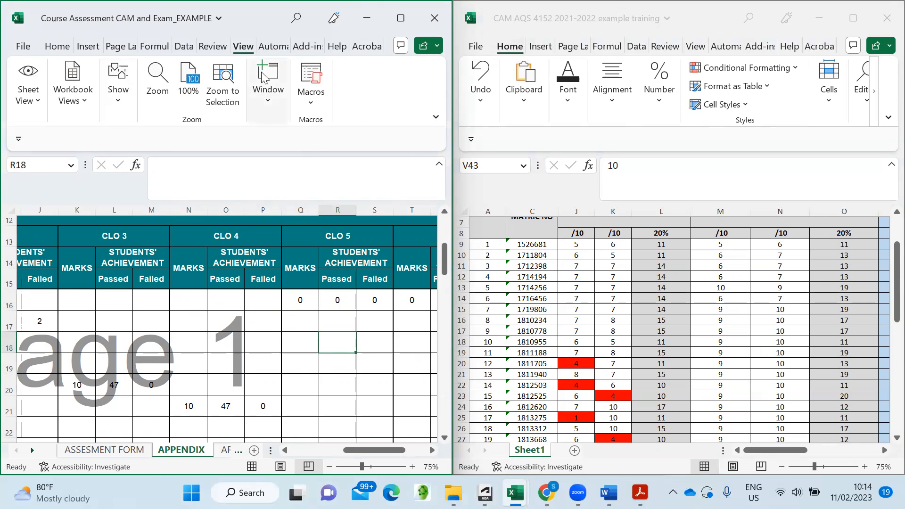
{"action": "left_click", "coordinate": [400, 18]}
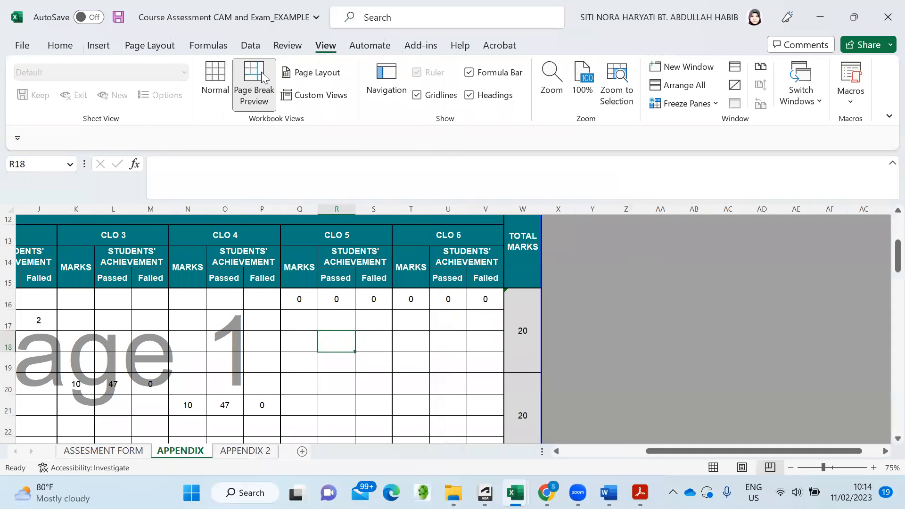
{"action": "left_click_drag", "start_coordinate": [651, 454], "coordinate": [561, 457]}
{"action": "scroll", "coordinate": [301, 363], "scroll_direction": "up", "scroll_amount": 1}
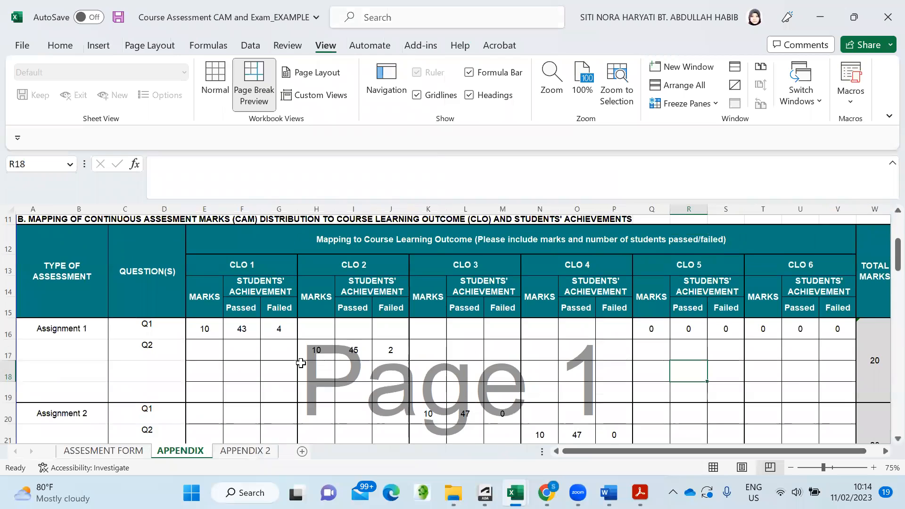
{"action": "scroll", "coordinate": [301, 363], "scroll_direction": "down", "scroll_amount": 1}
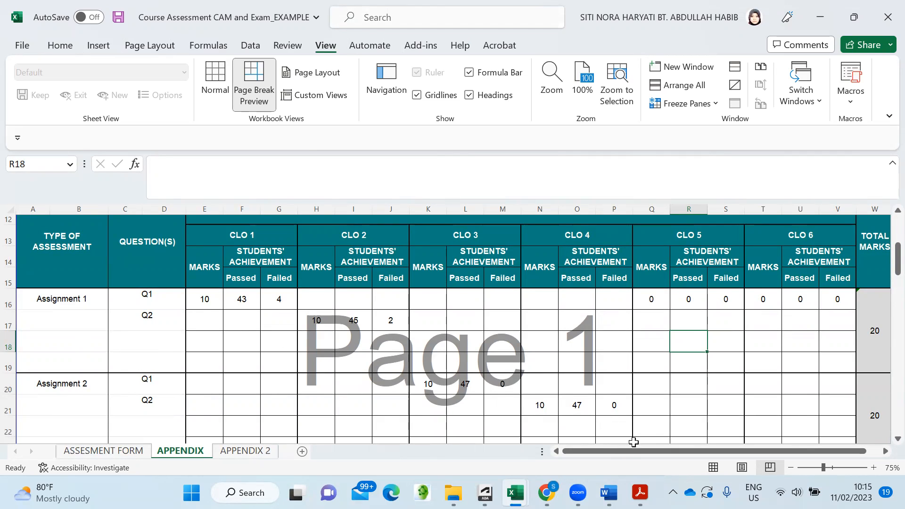
{"action": "left_click_drag", "start_coordinate": [617, 454], "coordinate": [645, 458]}
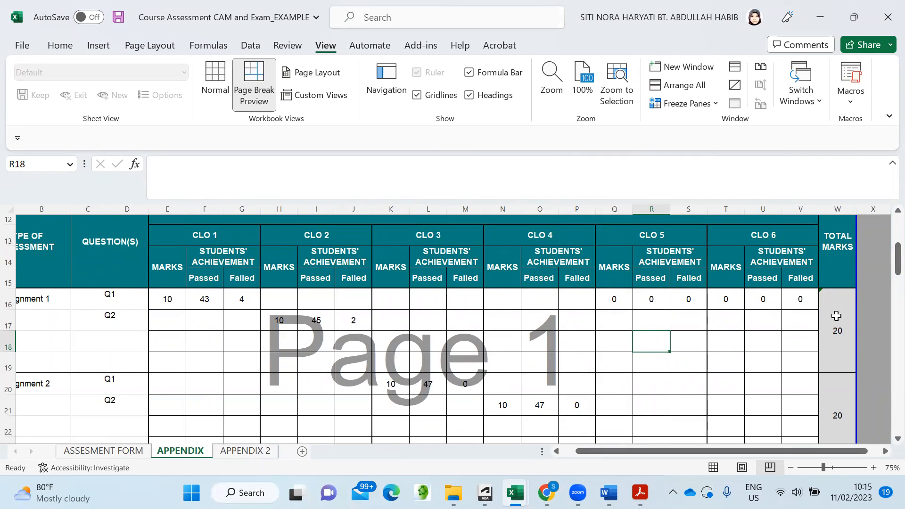
{"action": "scroll", "coordinate": [836, 316], "scroll_direction": "down", "scroll_amount": 1}
{"action": "scroll", "coordinate": [843, 288], "scroll_direction": "up", "scroll_amount": 1}
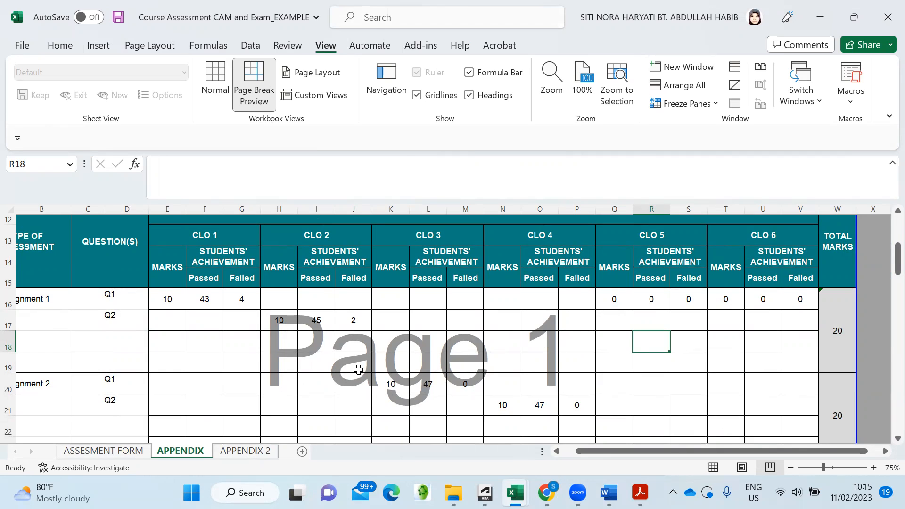
{"action": "scroll", "coordinate": [302, 373], "scroll_direction": "up", "scroll_amount": 1}
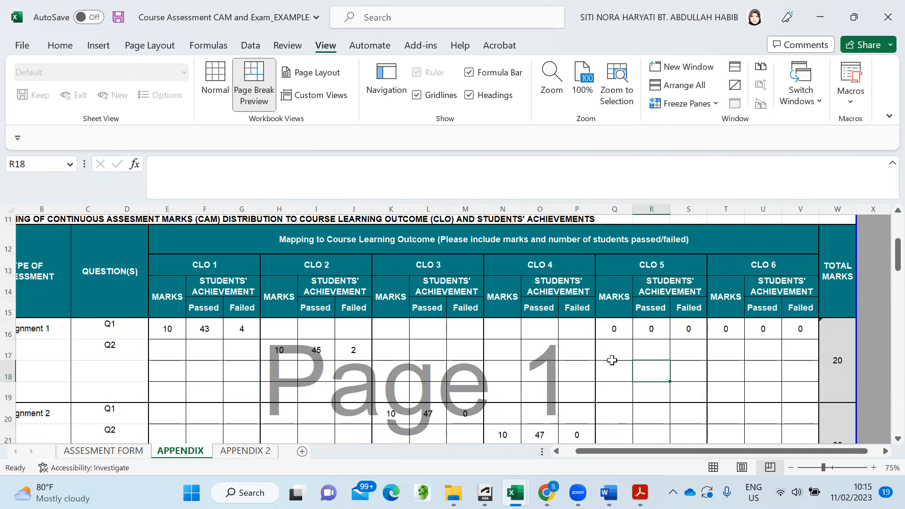
{"action": "scroll", "coordinate": [401, 367], "scroll_direction": "down", "scroll_amount": 2}
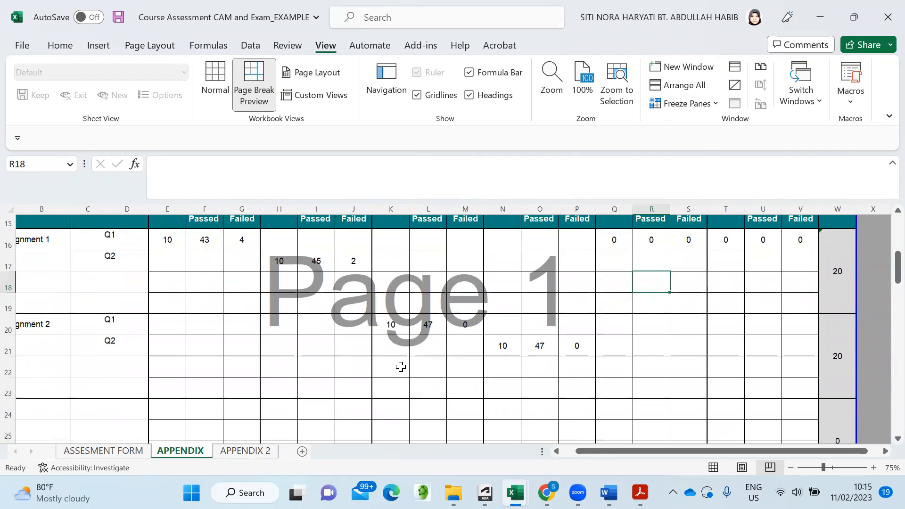
{"action": "scroll", "coordinate": [401, 367], "scroll_direction": "down", "scroll_amount": 3}
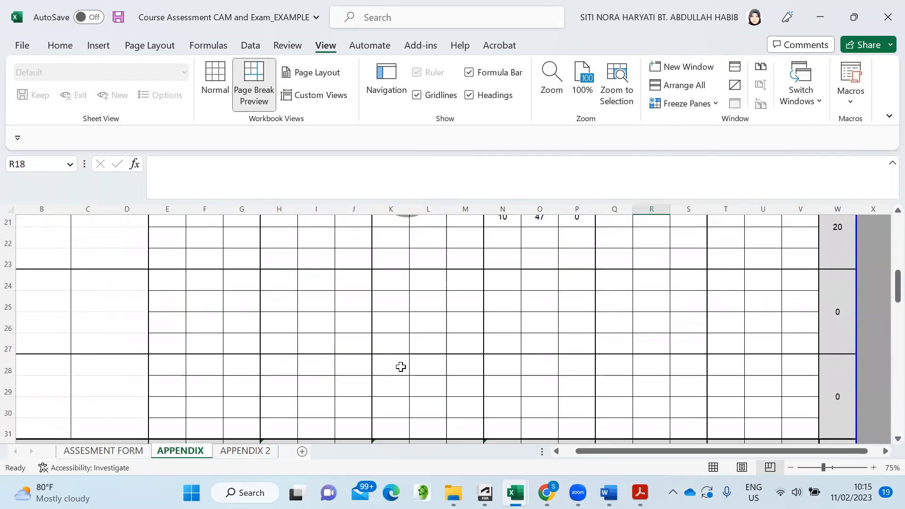
{"action": "scroll", "coordinate": [401, 367], "scroll_direction": "down", "scroll_amount": 2}
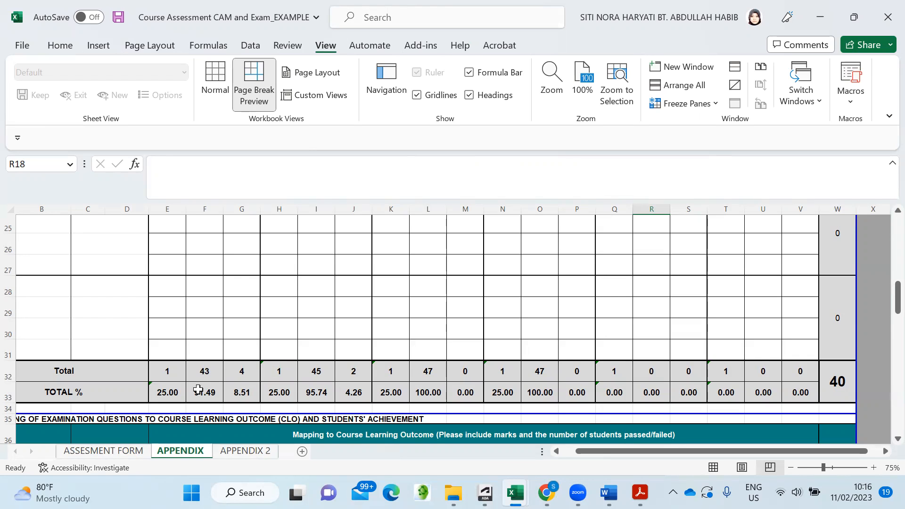
{"action": "scroll", "coordinate": [182, 356], "scroll_direction": "up", "scroll_amount": 4}
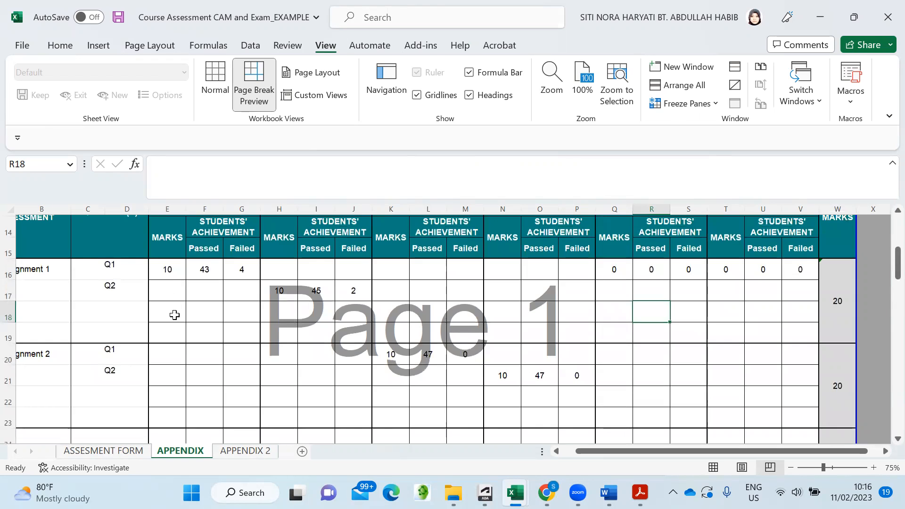
{"action": "scroll", "coordinate": [175, 315], "scroll_direction": "down", "scroll_amount": 3}
{"action": "scroll", "coordinate": [174, 318], "scroll_direction": "down", "scroll_amount": 1}
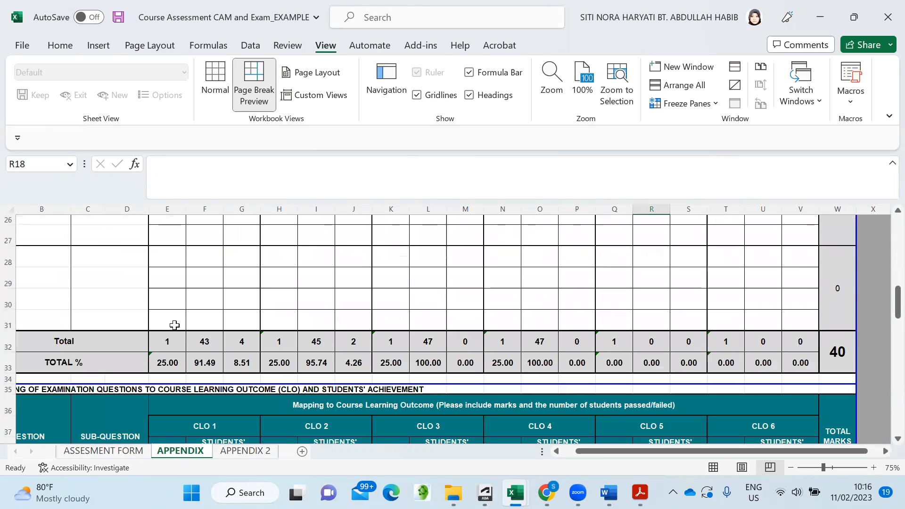
{"action": "left_click", "coordinate": [166, 364]}
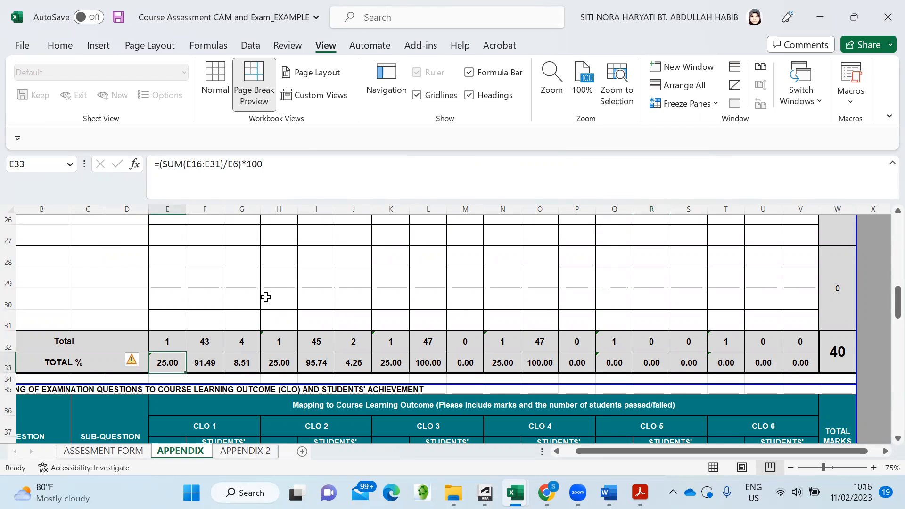
{"action": "left_click", "coordinate": [303, 289]}
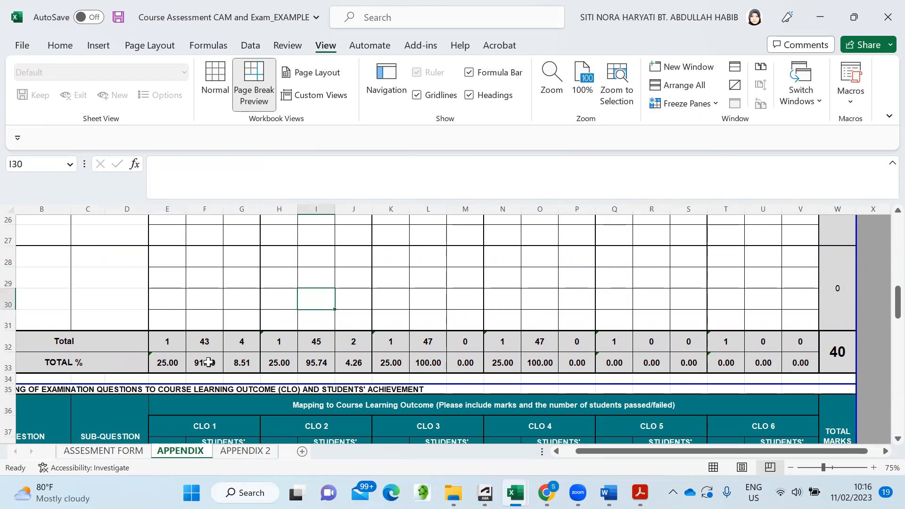
{"action": "left_click", "coordinate": [208, 363]}
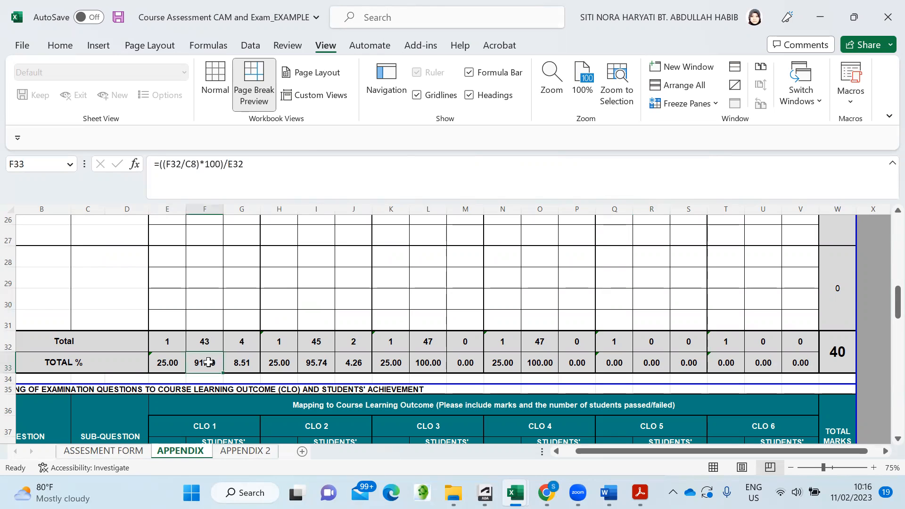
{"action": "left_click", "coordinate": [239, 364]}
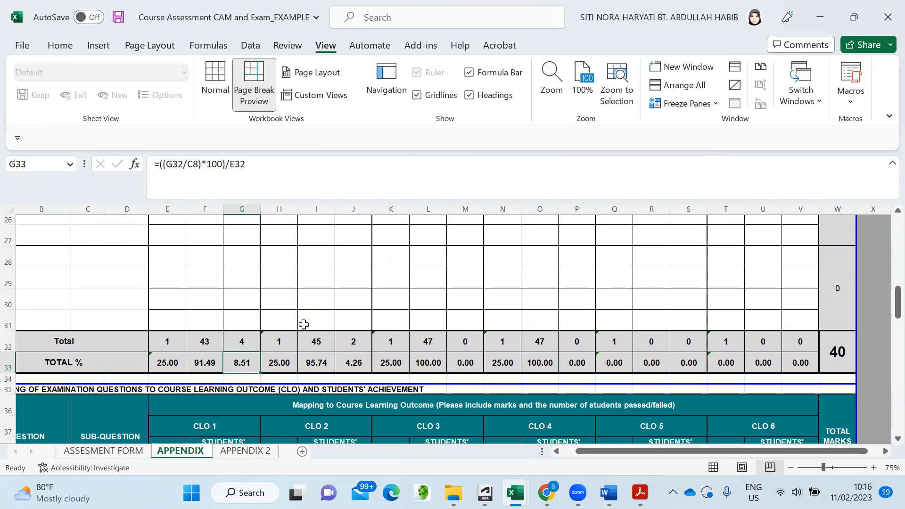
{"action": "left_click", "coordinate": [400, 258]}
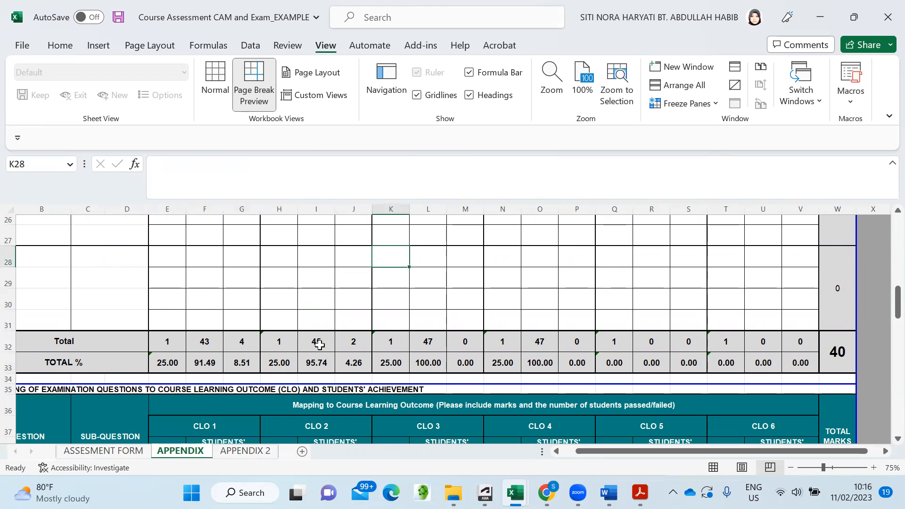
{"action": "double_click", "coordinate": [286, 363]}
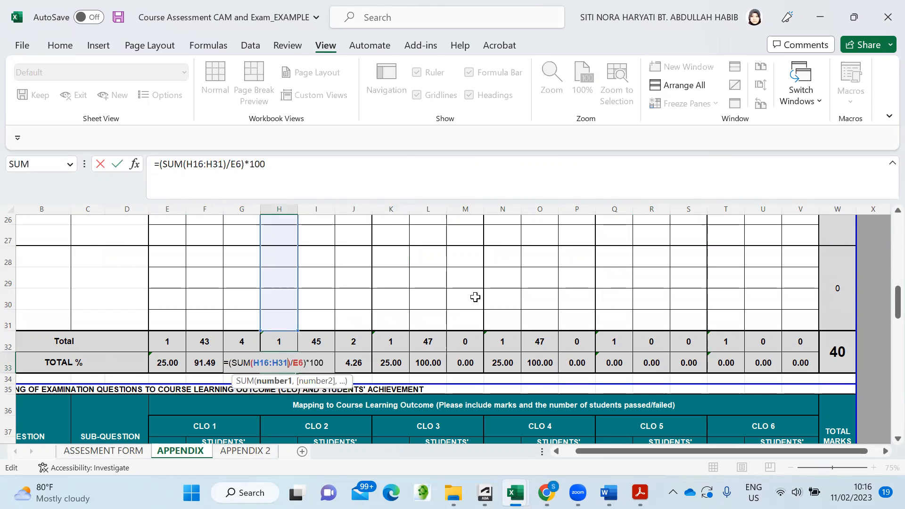
{"action": "key", "text": "Return"}
{"action": "scroll", "coordinate": [292, 320], "scroll_direction": "up", "scroll_amount": 2}
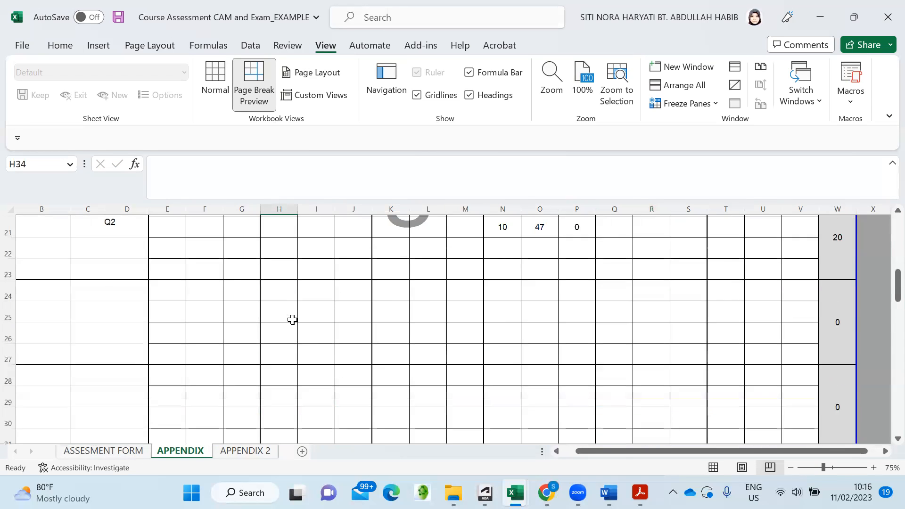
{"action": "scroll", "coordinate": [293, 319], "scroll_direction": "up", "scroll_amount": 4}
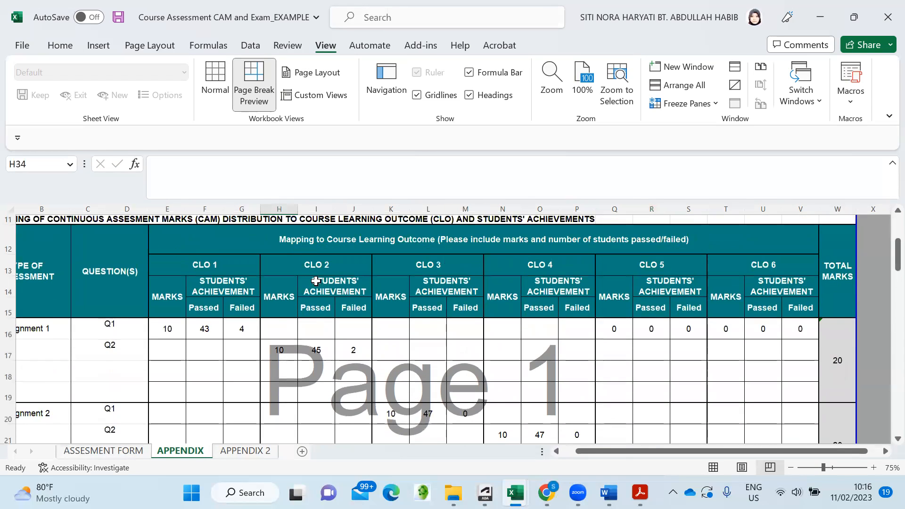
{"action": "scroll", "coordinate": [316, 281], "scroll_direction": "down", "scroll_amount": 5}
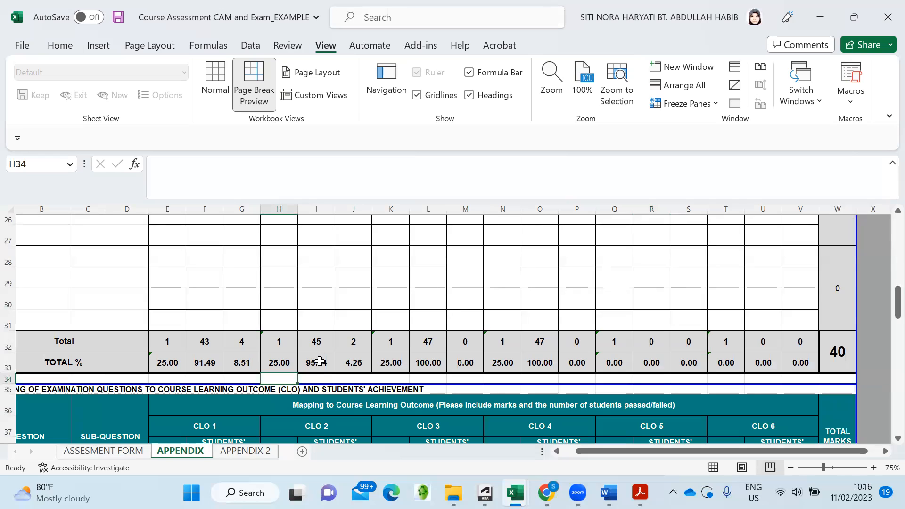
{"action": "left_click", "coordinate": [320, 361]}
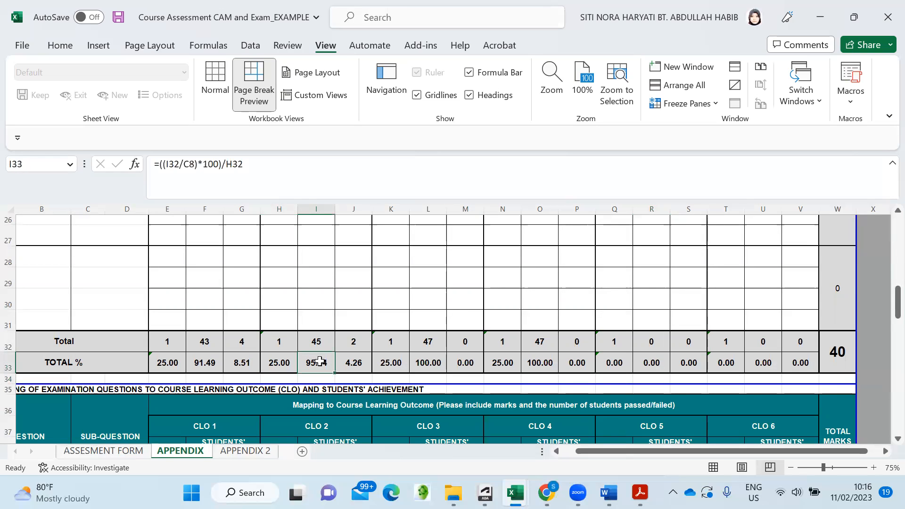
{"action": "left_click", "coordinate": [354, 363]}
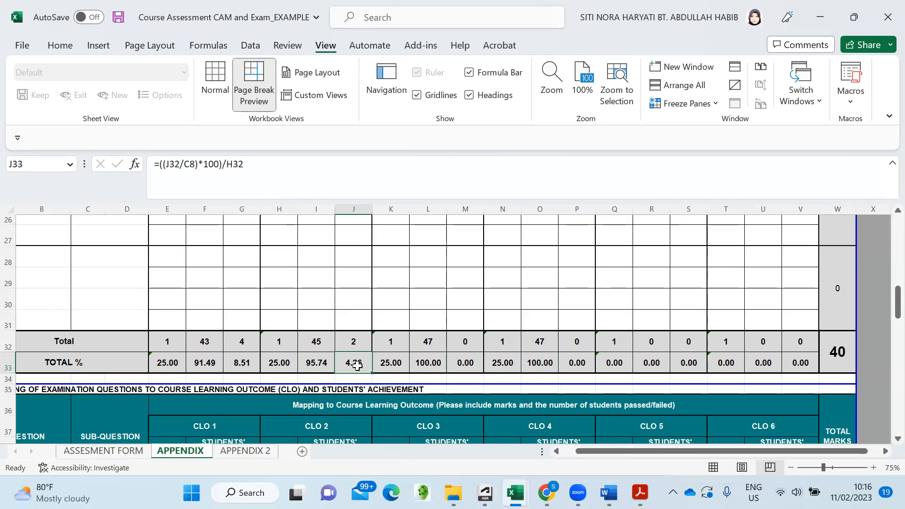
{"action": "left_click", "coordinate": [417, 290]}
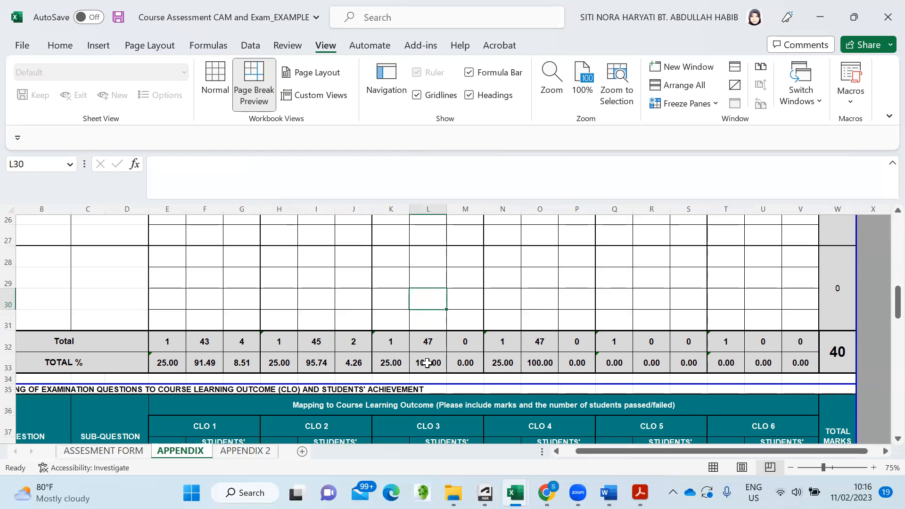
{"action": "left_click", "coordinate": [541, 364]}
{"action": "left_click", "coordinate": [564, 290]}
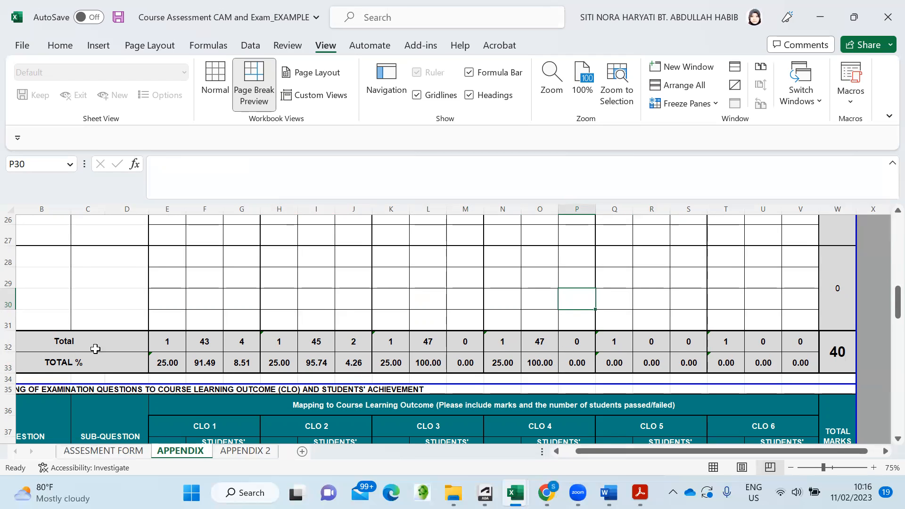
{"action": "left_click", "coordinate": [101, 451]}
{"action": "scroll", "coordinate": [161, 345], "scroll_direction": "up", "scroll_amount": 2}
{"action": "scroll", "coordinate": [160, 345], "scroll_direction": "down", "scroll_amount": 2}
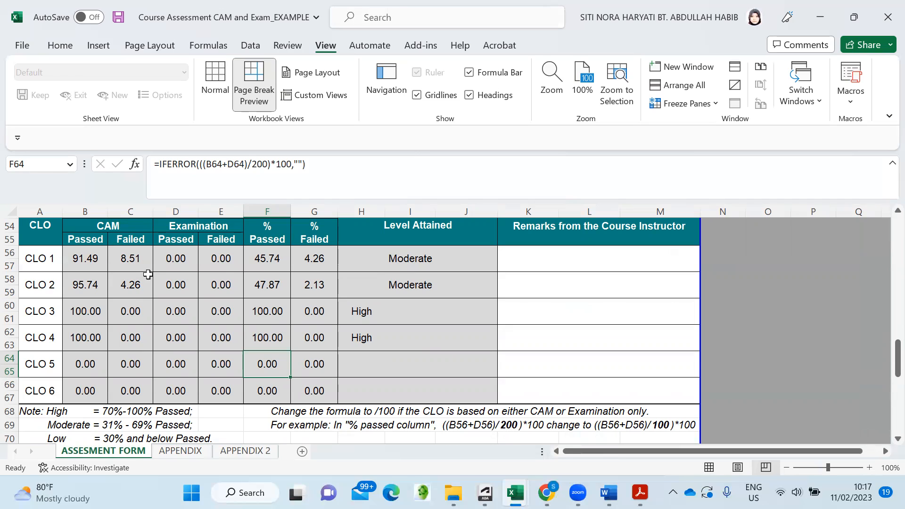
{"action": "left_click", "coordinate": [185, 454]}
- Label the first exam question rows Q1, Q2 and Q3 in column A
{"action": "scroll", "coordinate": [419, 283], "scroll_direction": "down", "scroll_amount": 4}
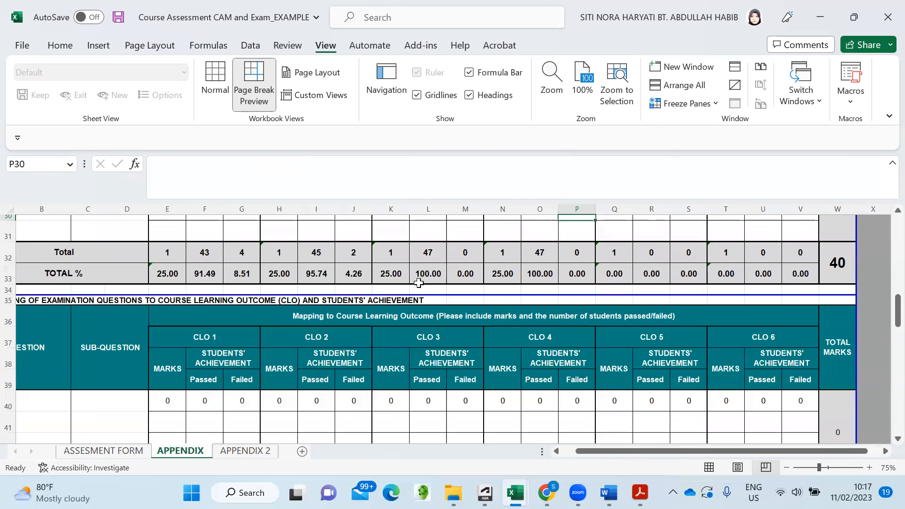
{"action": "scroll", "coordinate": [419, 283], "scroll_direction": "up", "scroll_amount": 1}
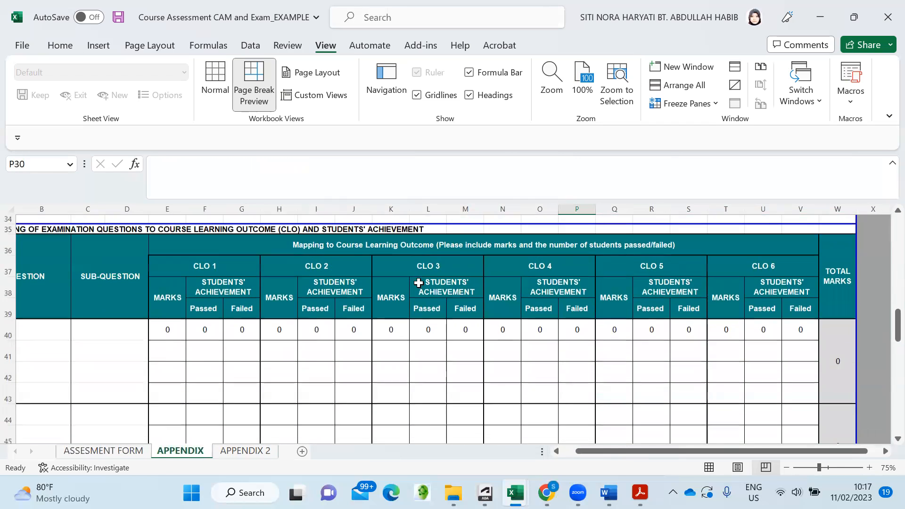
{"action": "left_click_drag", "start_coordinate": [628, 453], "coordinate": [588, 454]}
{"action": "scroll", "coordinate": [20, 329], "scroll_direction": "down", "scroll_amount": 1}
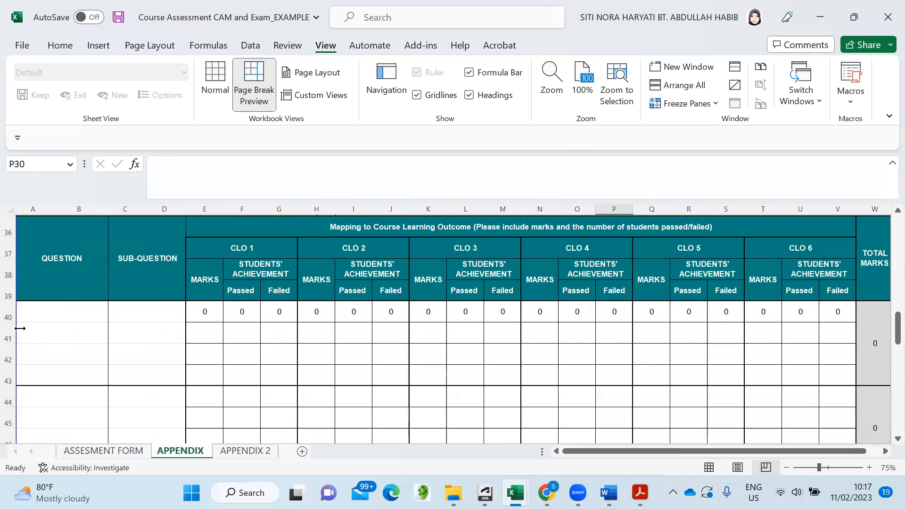
{"action": "left_click", "coordinate": [75, 315]}
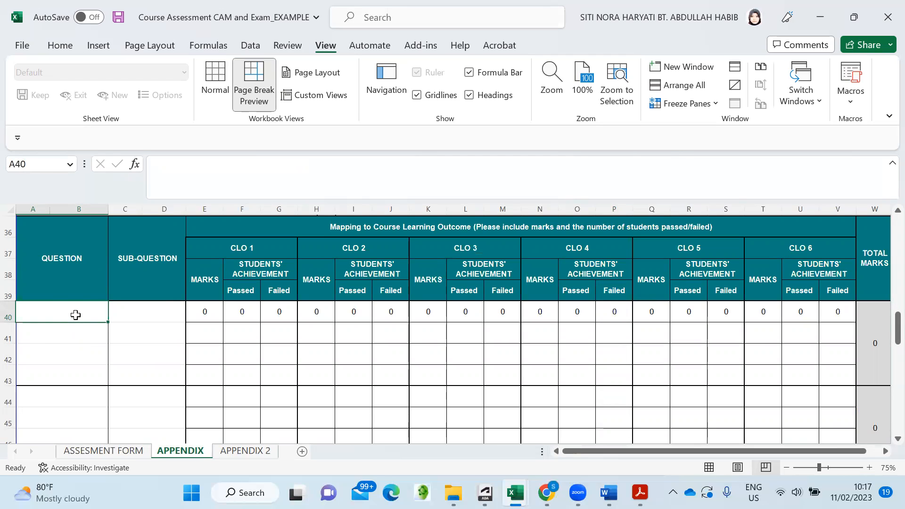
{"action": "type", "text": "Q1"}
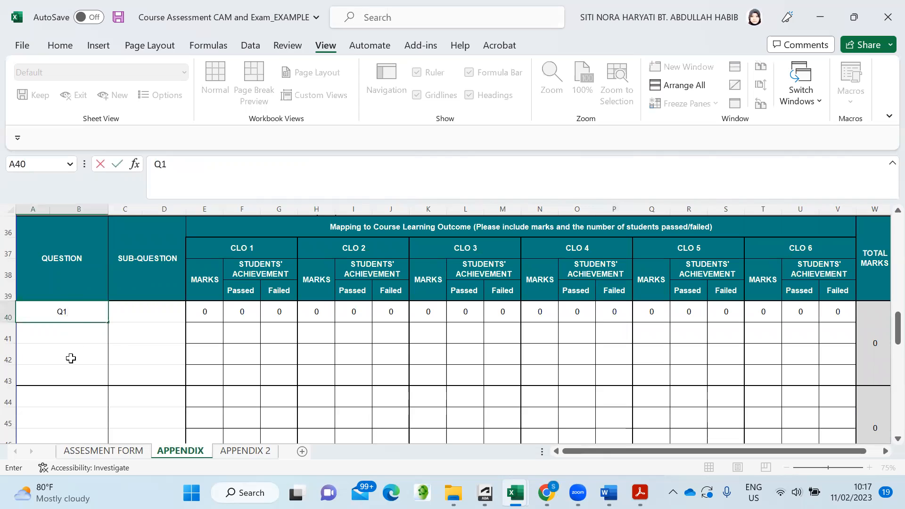
{"action": "left_click", "coordinate": [71, 359]}
{"action": "scroll", "coordinate": [71, 361], "scroll_direction": "down", "scroll_amount": 2}
{"action": "left_click", "coordinate": [77, 337]}
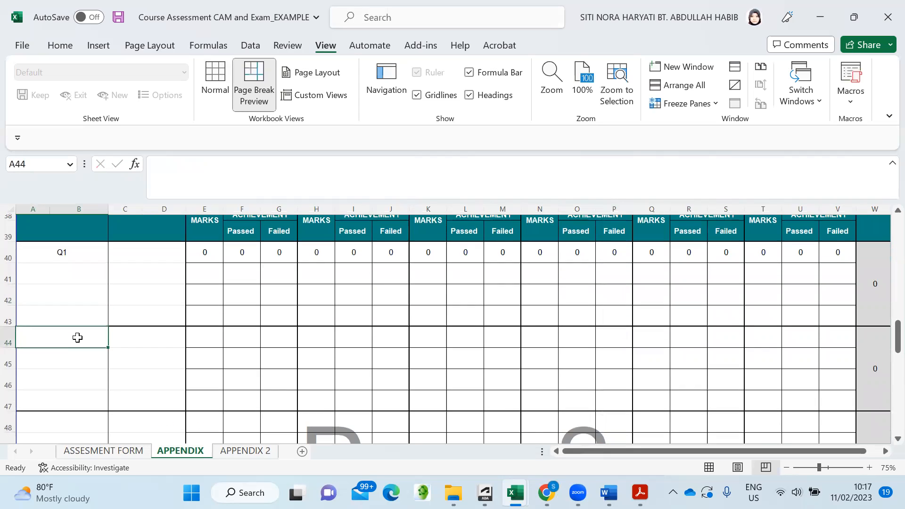
{"action": "type", "text": "q2"}
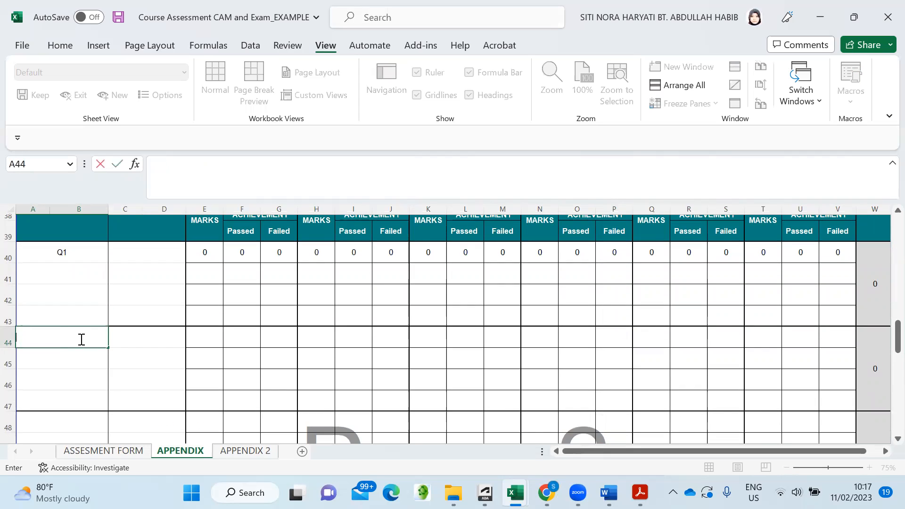
{"action": "type", "text": "Q2"}
{"action": "key", "text": "Return"}
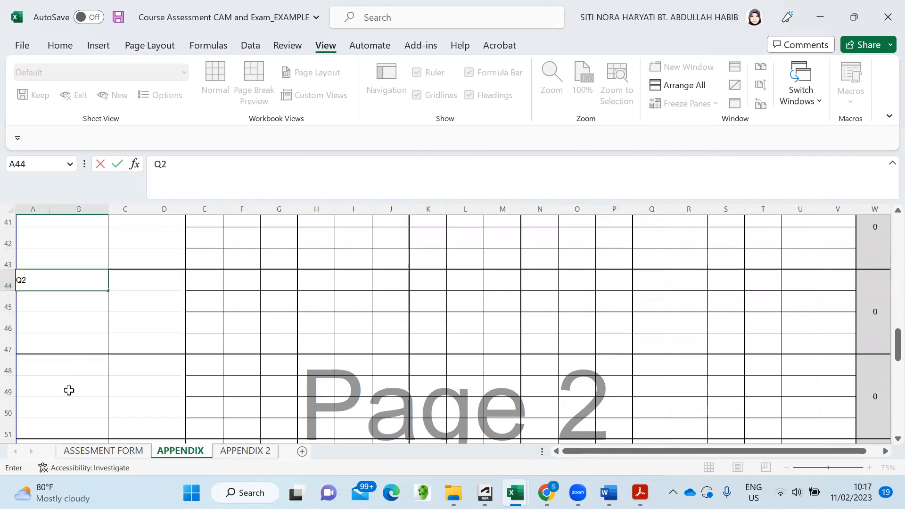
{"action": "type", "text": "Q3"}
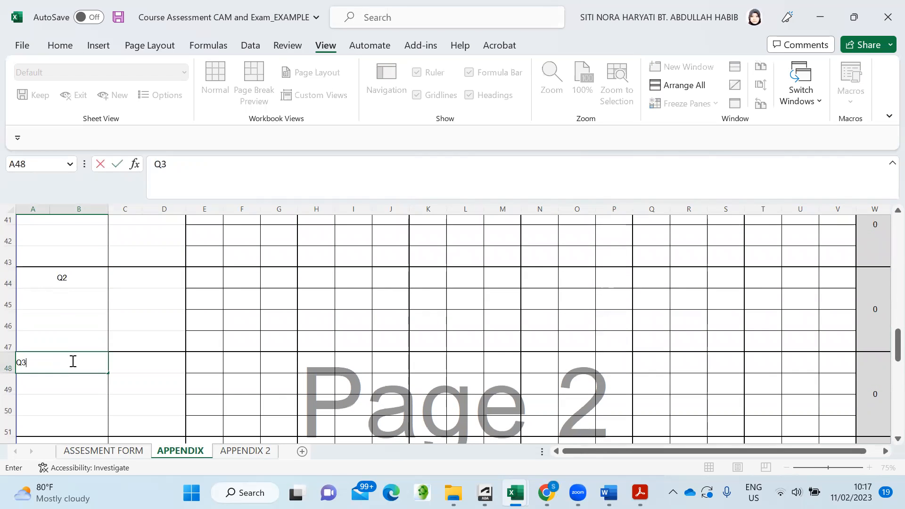
{"action": "scroll", "coordinate": [66, 404], "scroll_direction": "down", "scroll_amount": 1}
{"action": "key", "text": "Return"}
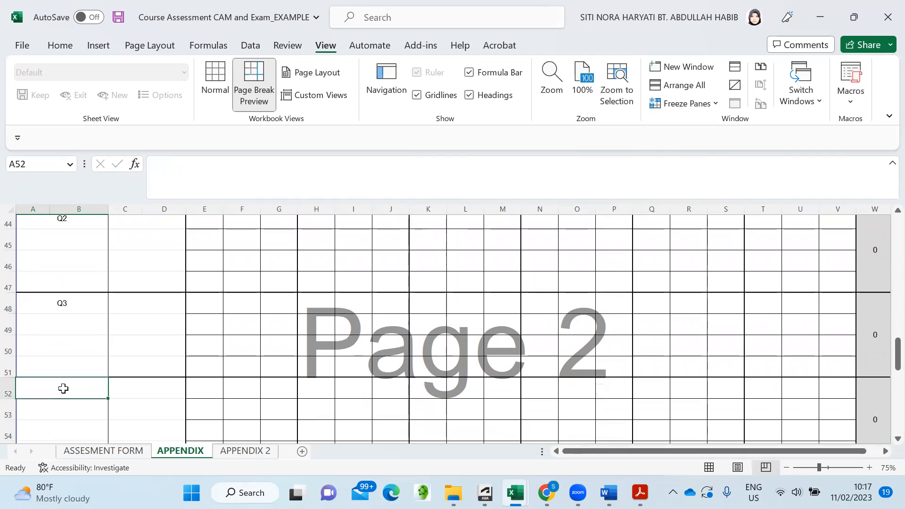
- Add the labels Q4, Q5 and Q6 in merged cells A52, A56 and A60
{"action": "type", "text": "A4"}
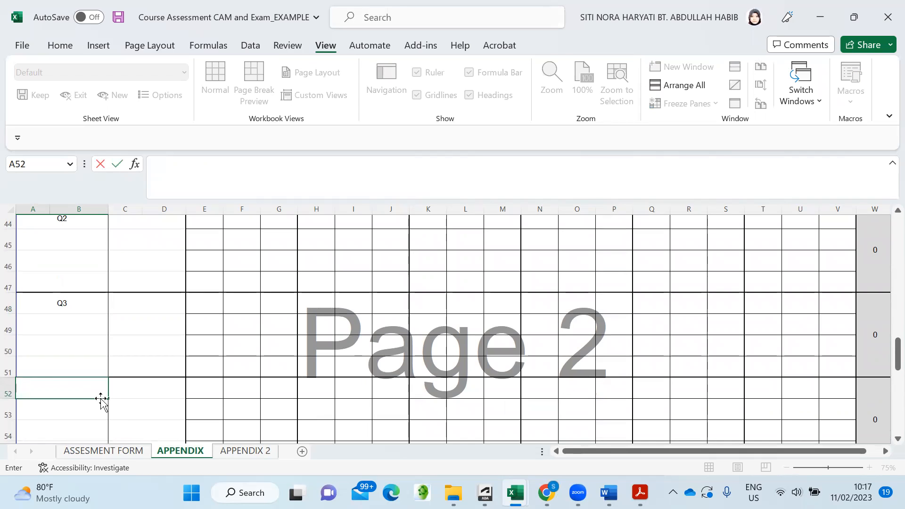
{"action": "type", "text": "Q4"}
{"action": "left_click", "coordinate": [147, 404]}
{"action": "scroll", "coordinate": [115, 405], "scroll_direction": "down", "scroll_amount": 2}
{"action": "left_click", "coordinate": [63, 385]}
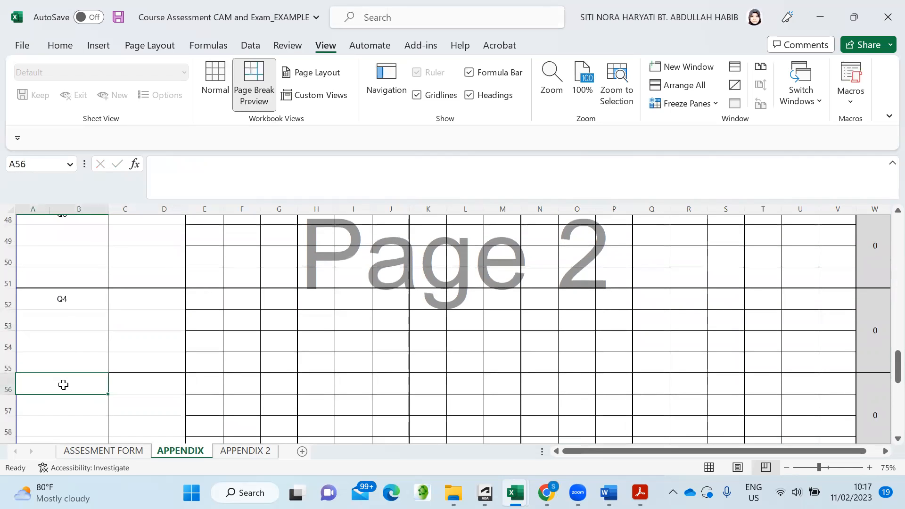
{"action": "type", "text": "Q5"}
{"action": "left_click", "coordinate": [124, 404]}
{"action": "scroll", "coordinate": [109, 403], "scroll_direction": "down", "scroll_amount": 2}
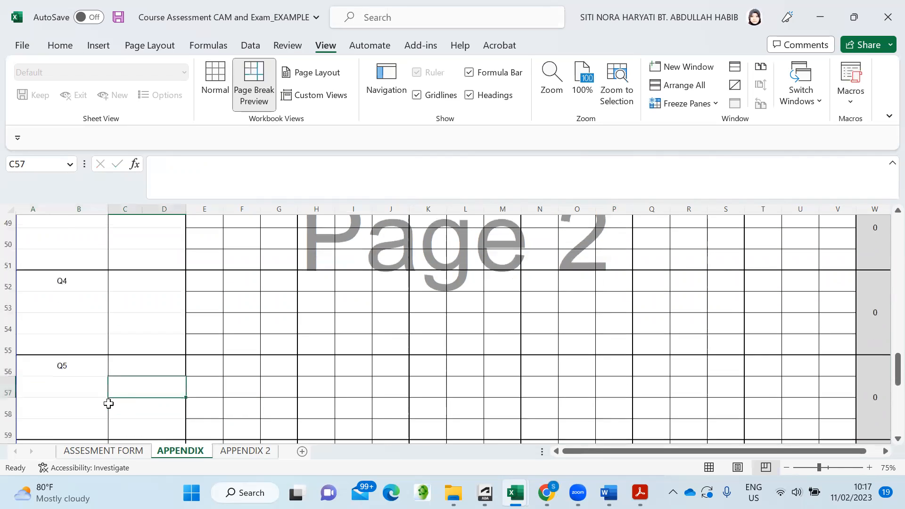
{"action": "left_click", "coordinate": [72, 379]}
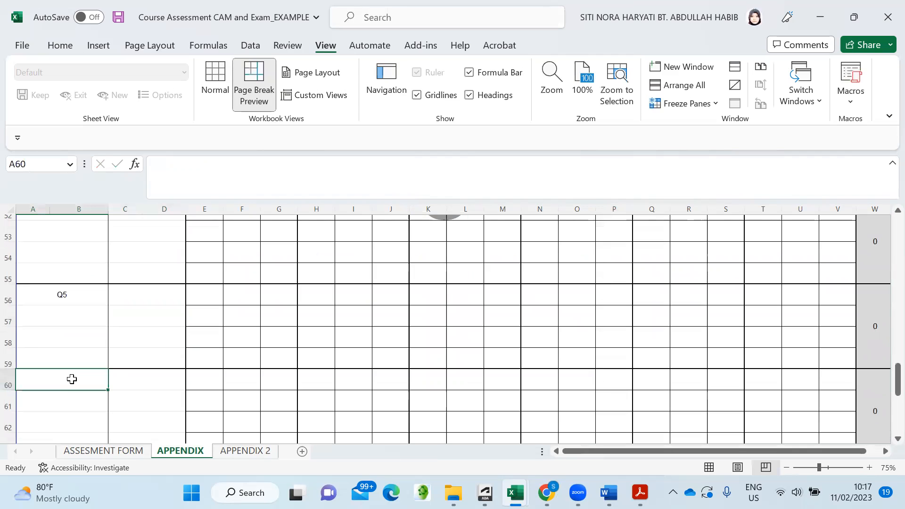
{"action": "type", "text": "Q5"}
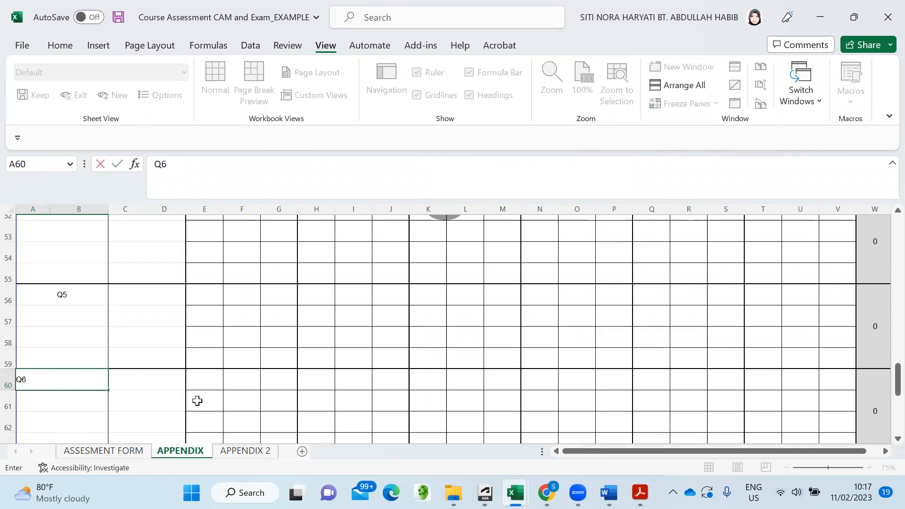
{"action": "left_click", "coordinate": [234, 351]}
{"action": "scroll", "coordinate": [234, 343], "scroll_direction": "up", "scroll_amount": 6}
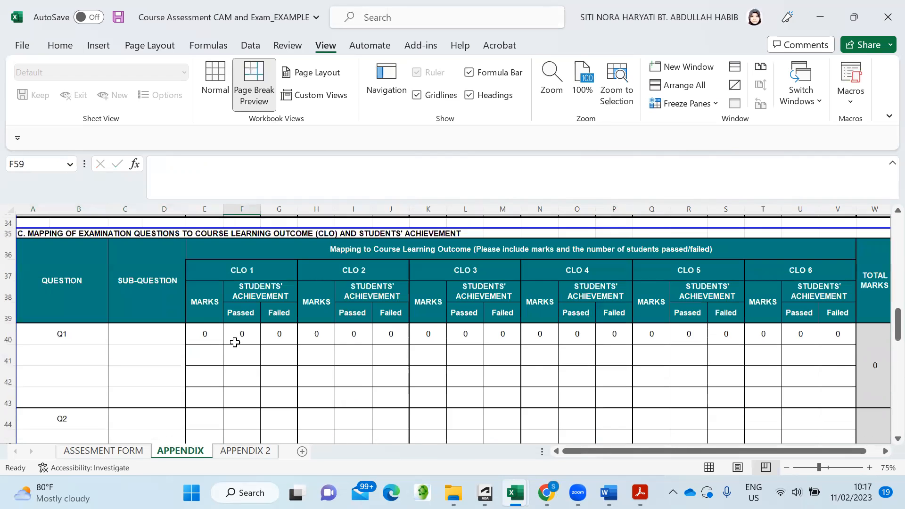
{"action": "scroll", "coordinate": [234, 342], "scroll_direction": "up", "scroll_amount": 2}
{"action": "scroll", "coordinate": [231, 341], "scroll_direction": "down", "scroll_amount": 2}
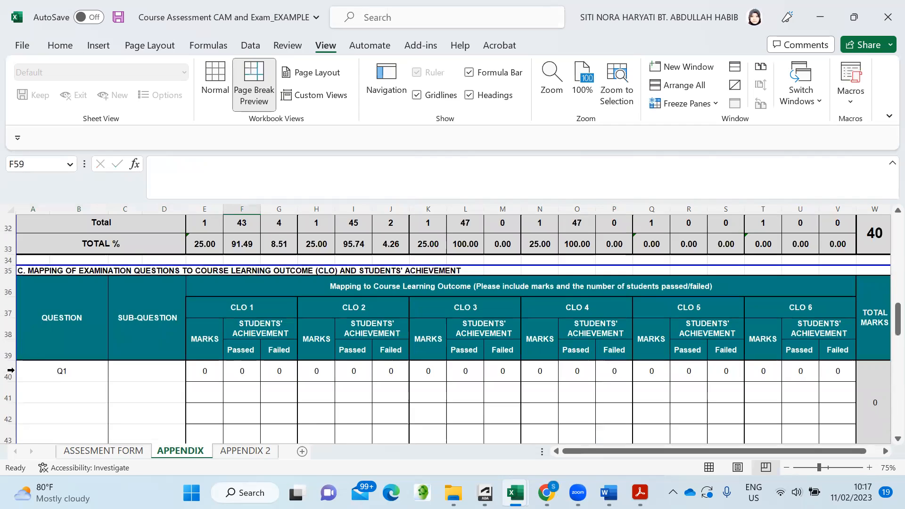
- Freeze panes at row 40 so the totals and section C CLO headings stay visible
{"action": "left_click", "coordinate": [9, 372]}
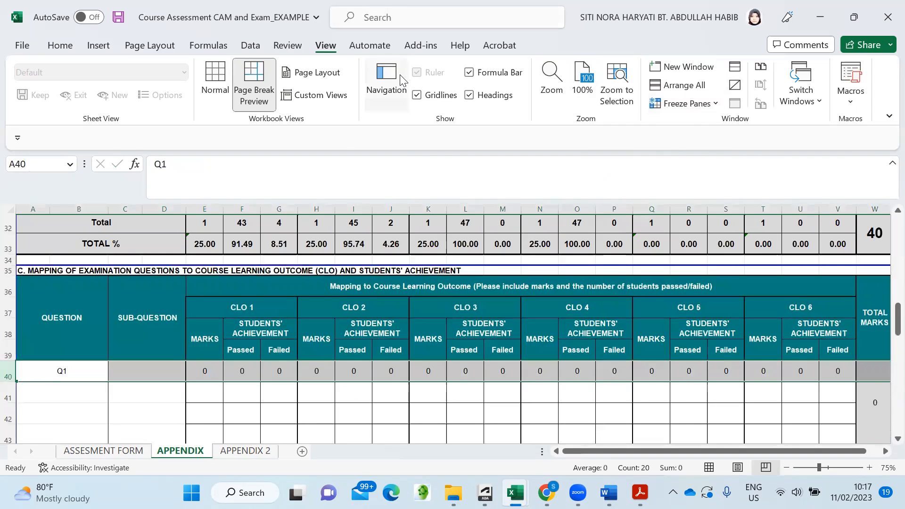
{"action": "left_click", "coordinate": [722, 107]}
{"action": "left_click", "coordinate": [715, 141]}
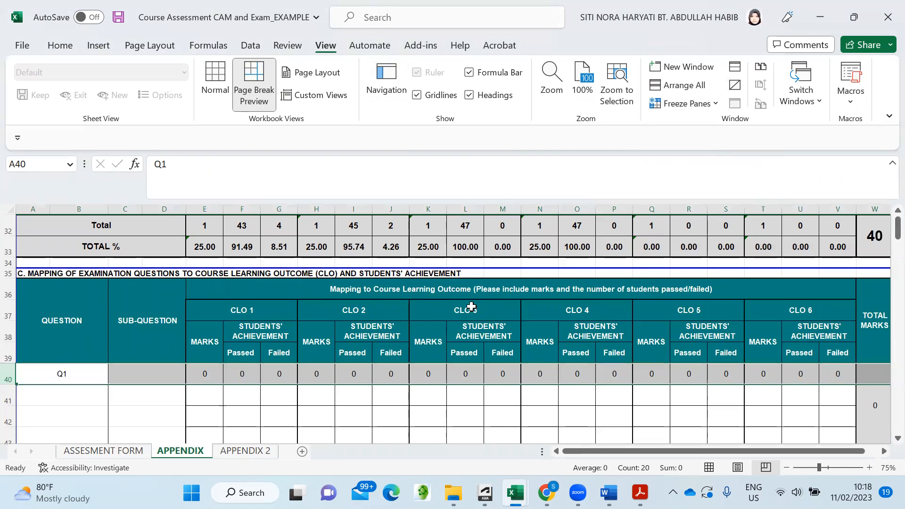
{"action": "scroll", "coordinate": [227, 377], "scroll_direction": "down", "scroll_amount": 1}
{"action": "scroll", "coordinate": [229, 372], "scroll_direction": "up", "scroll_amount": 1}
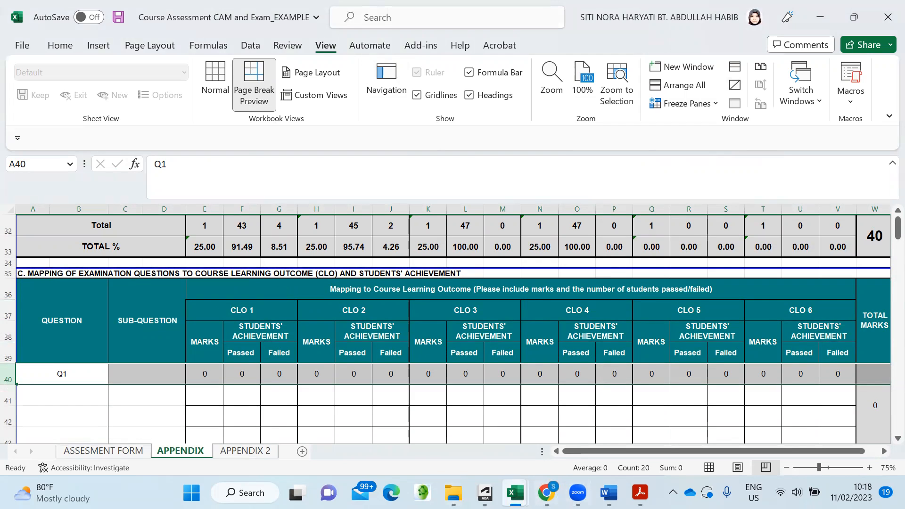
{"action": "left_click", "coordinate": [515, 492]}
- Snap the course assessment workbook left of CAM AQS 4152, scrolled to its Final Examination columns
{"action": "left_click", "coordinate": [756, 432]}
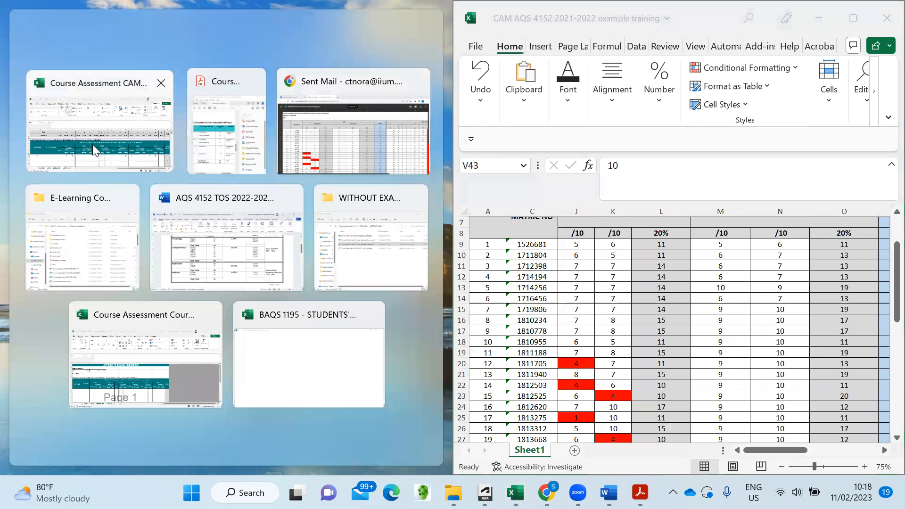
{"action": "left_click", "coordinate": [92, 144]}
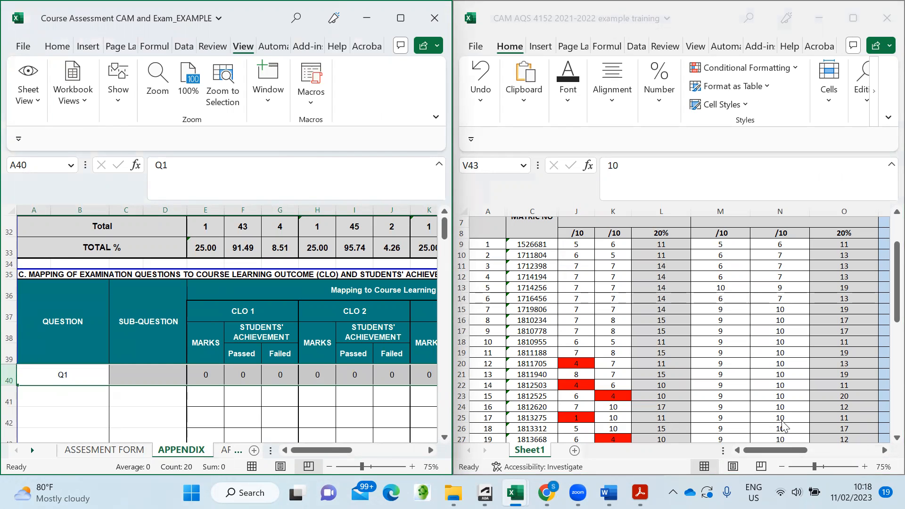
{"action": "left_click_drag", "start_coordinate": [896, 283], "coordinate": [891, 259]}
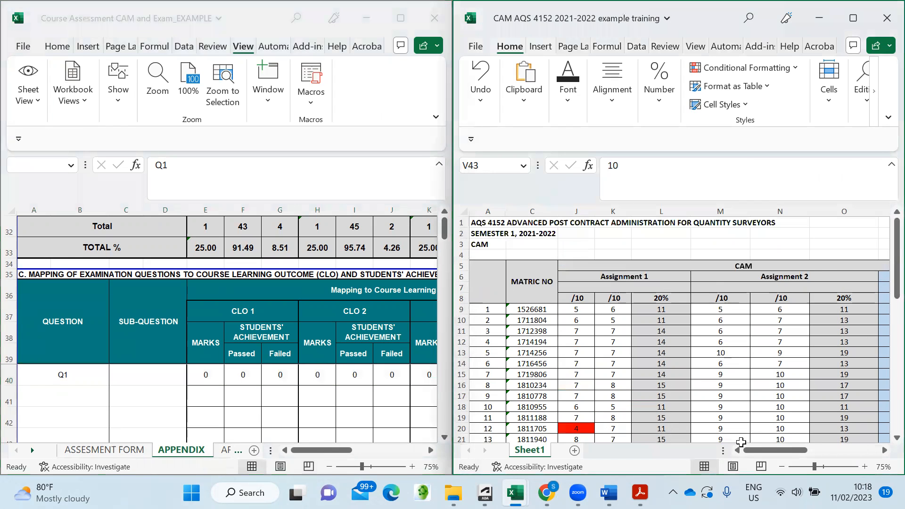
{"action": "left_click_drag", "start_coordinate": [754, 450], "coordinate": [828, 447]}
{"action": "scroll", "coordinate": [686, 279], "scroll_direction": "down", "scroll_amount": 1}
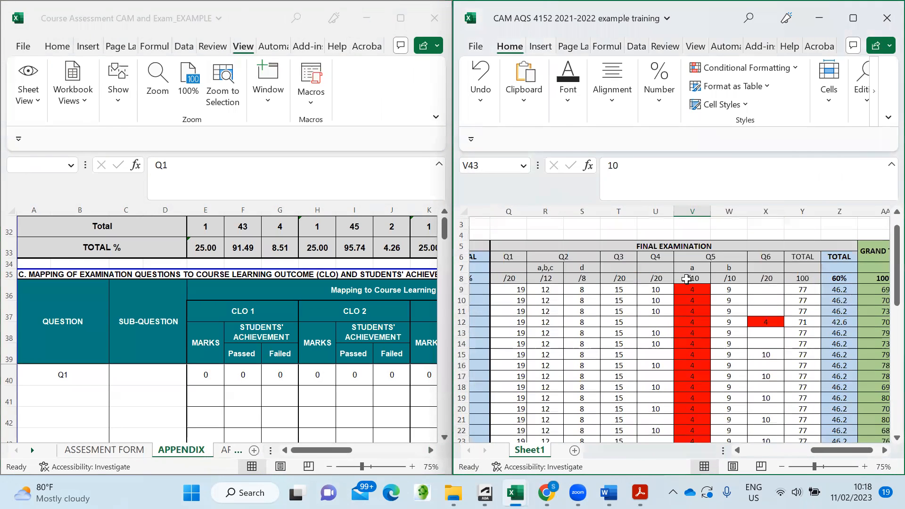
{"action": "scroll", "coordinate": [685, 276], "scroll_direction": "up", "scroll_amount": 1}
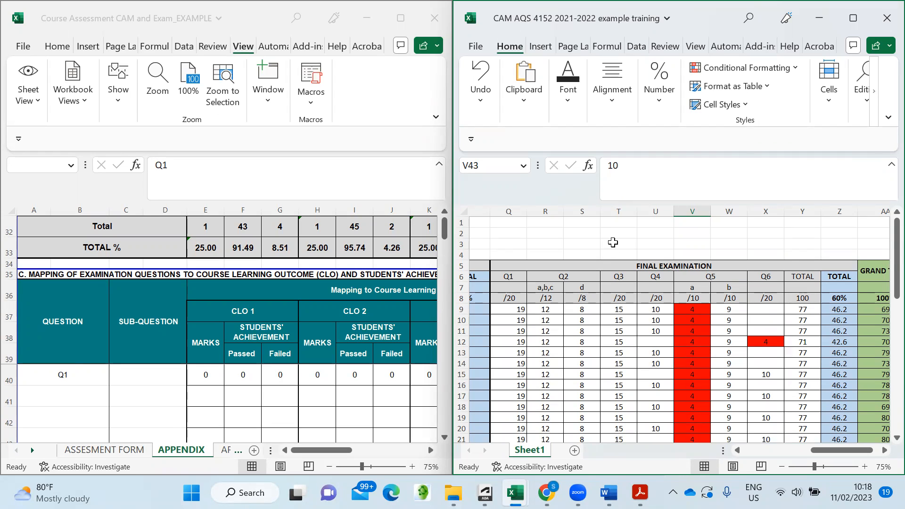
{"action": "left_click", "coordinate": [609, 242]}
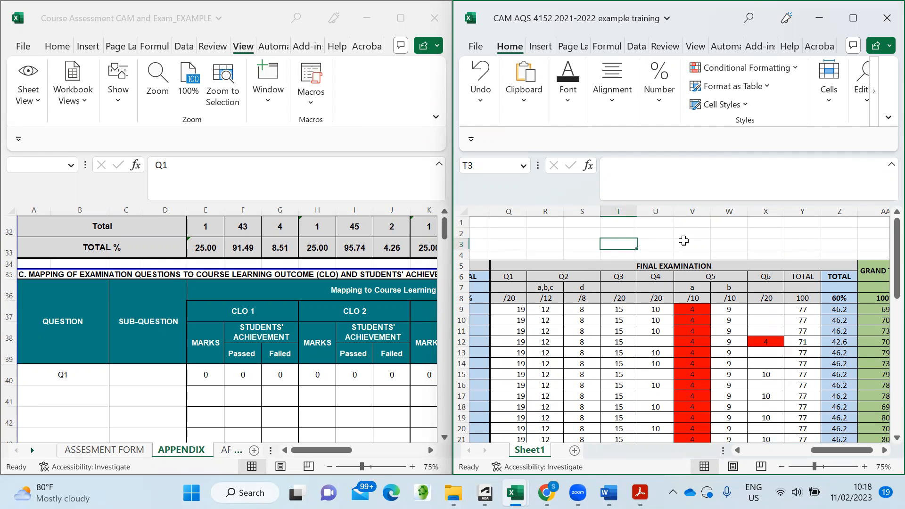
{"action": "left_click", "coordinate": [608, 493]}
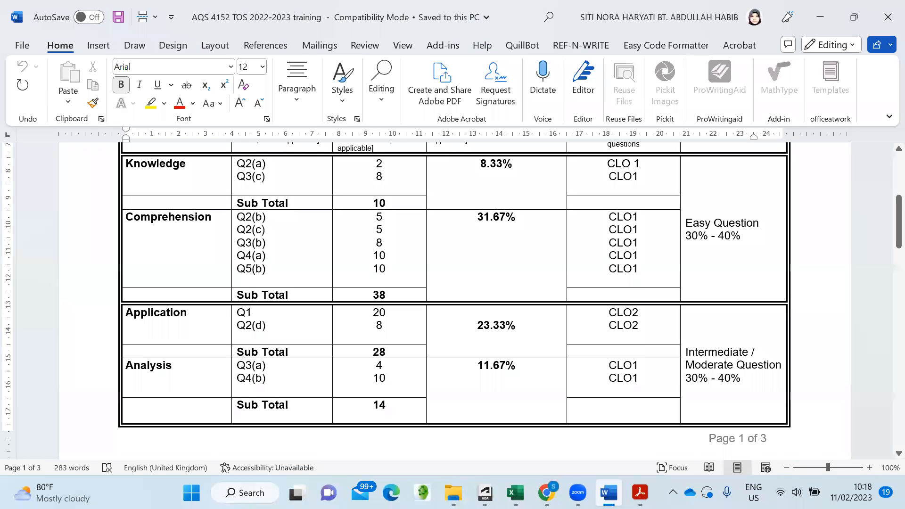
{"action": "scroll", "coordinate": [292, 283], "scroll_direction": "up", "scroll_amount": 4}
{"action": "scroll", "coordinate": [328, 281], "scroll_direction": "down", "scroll_amount": 3}
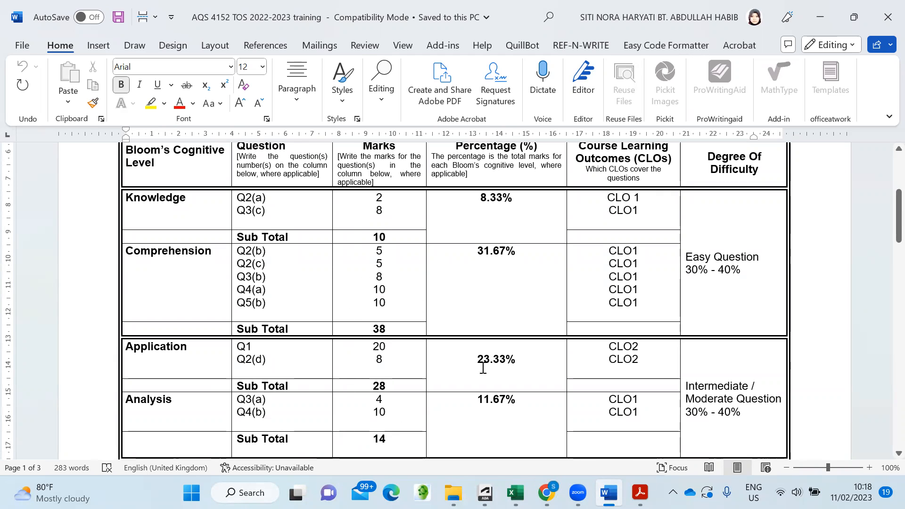
{"action": "mouse_move", "coordinate": [515, 493]}
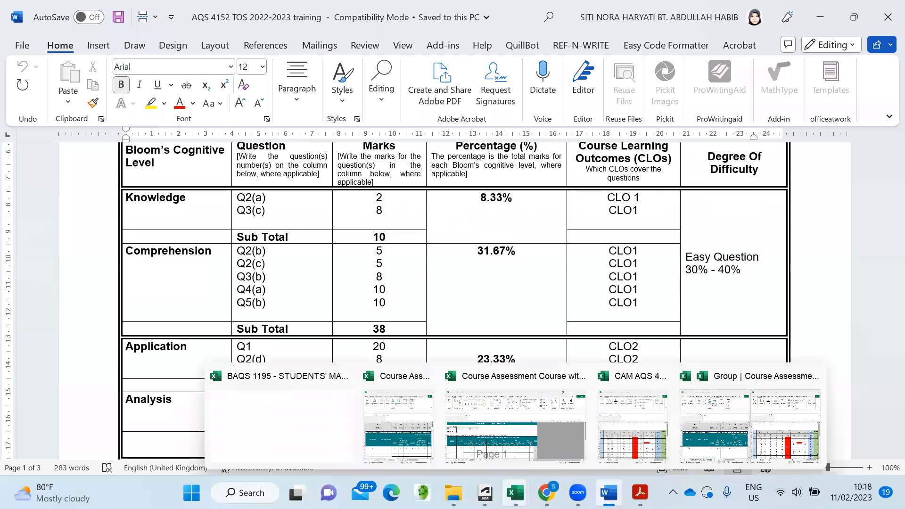
{"action": "left_click", "coordinate": [785, 441]}
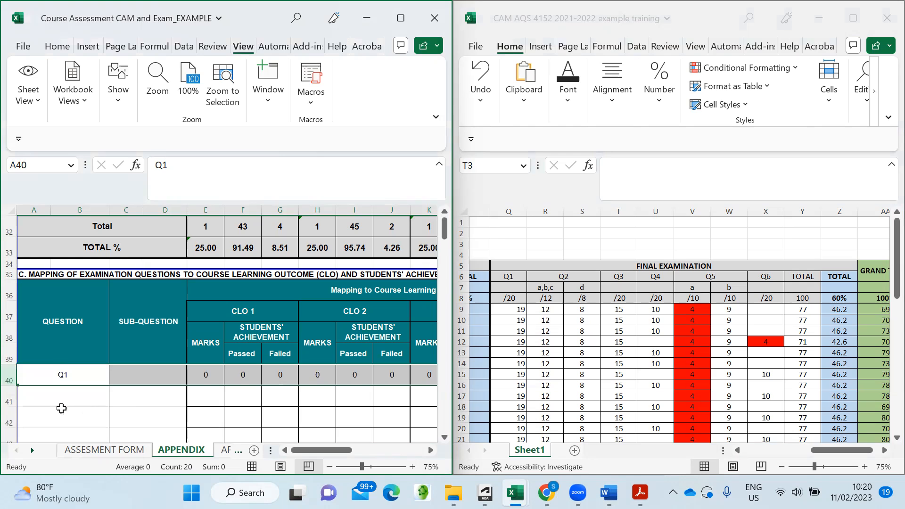
{"action": "left_click", "coordinate": [75, 401]}
- Check the Word TOS and enter 20 marks for exam Q1 under CLO 2
{"action": "left_click", "coordinate": [147, 375]}
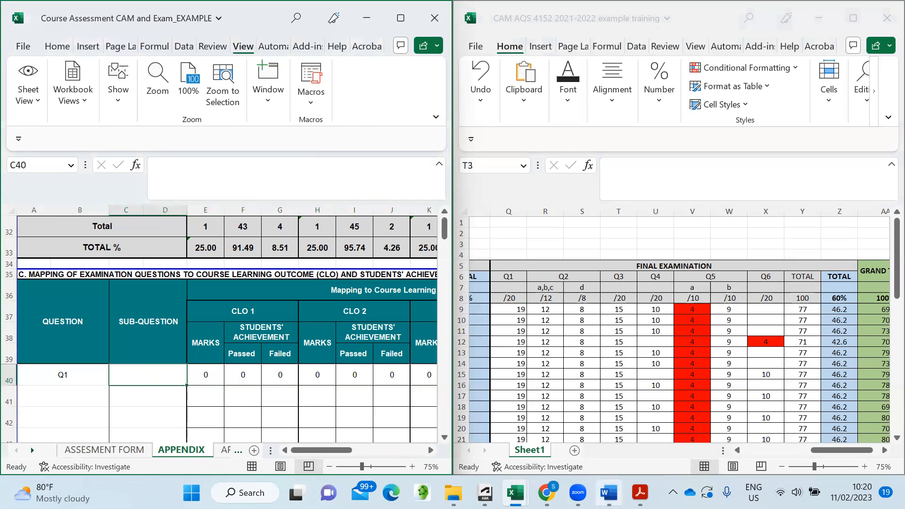
{"action": "left_click", "coordinate": [609, 493]}
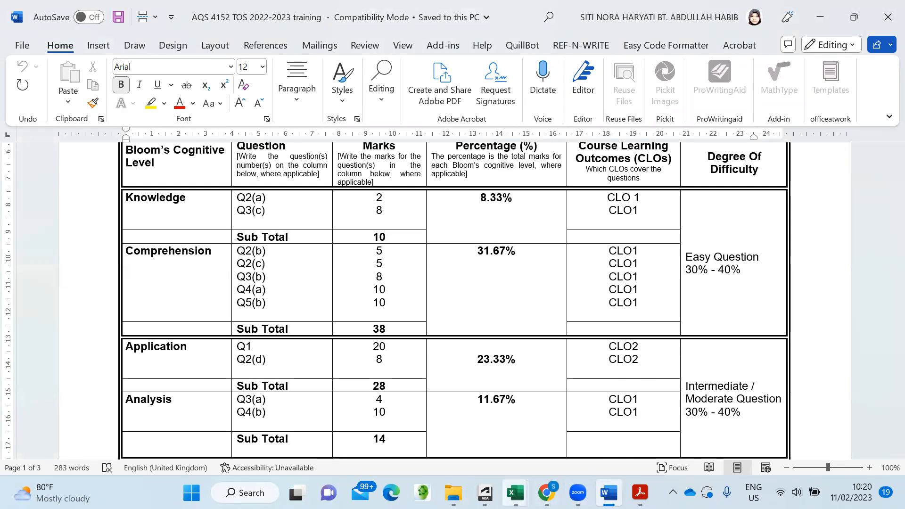
{"action": "mouse_move", "coordinate": [515, 493]}
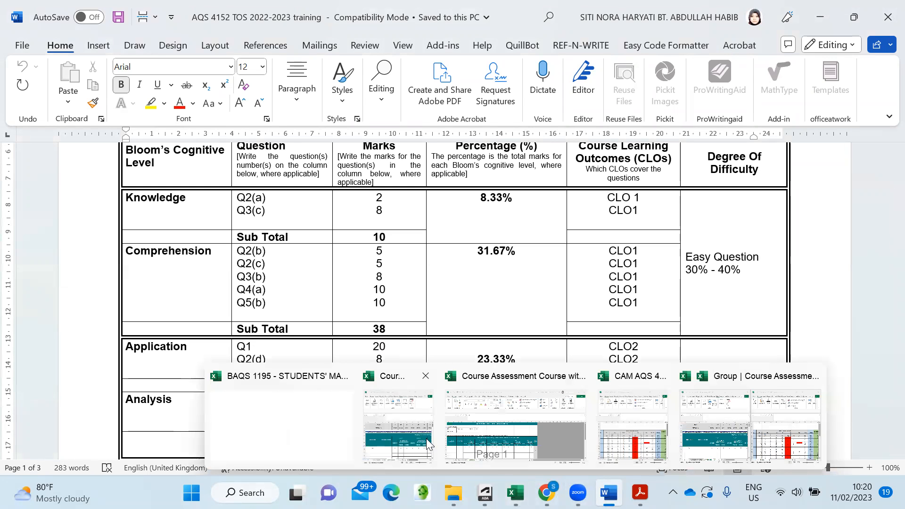
{"action": "left_click", "coordinate": [408, 445]}
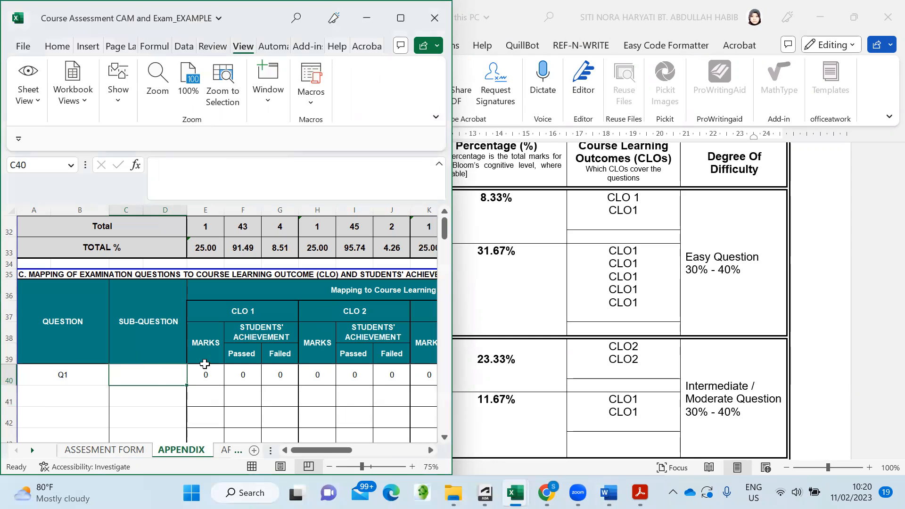
{"action": "left_click", "coordinate": [321, 375]}
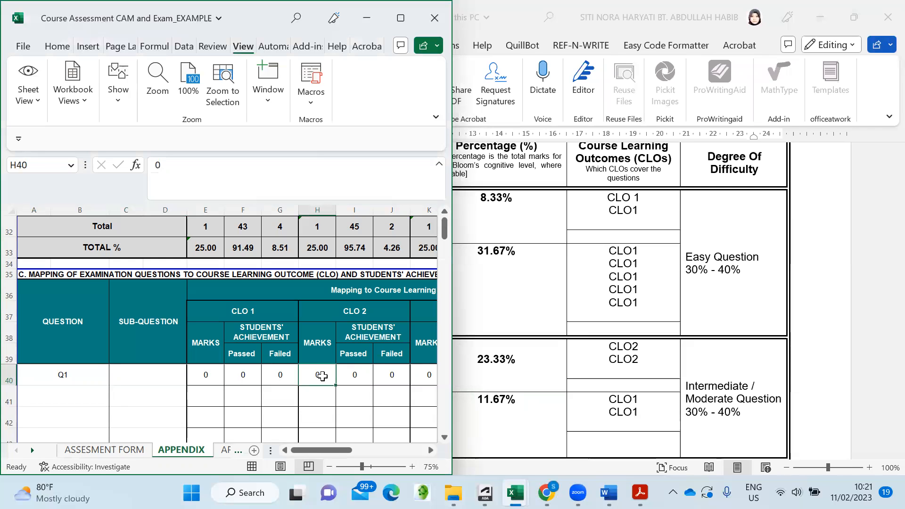
{"action": "type", "text": "20"}
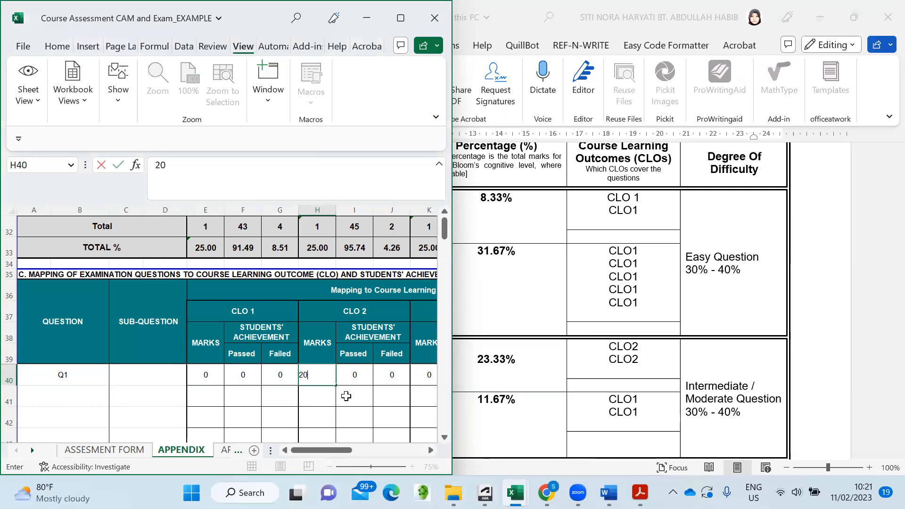
{"action": "left_click", "coordinate": [348, 400]}
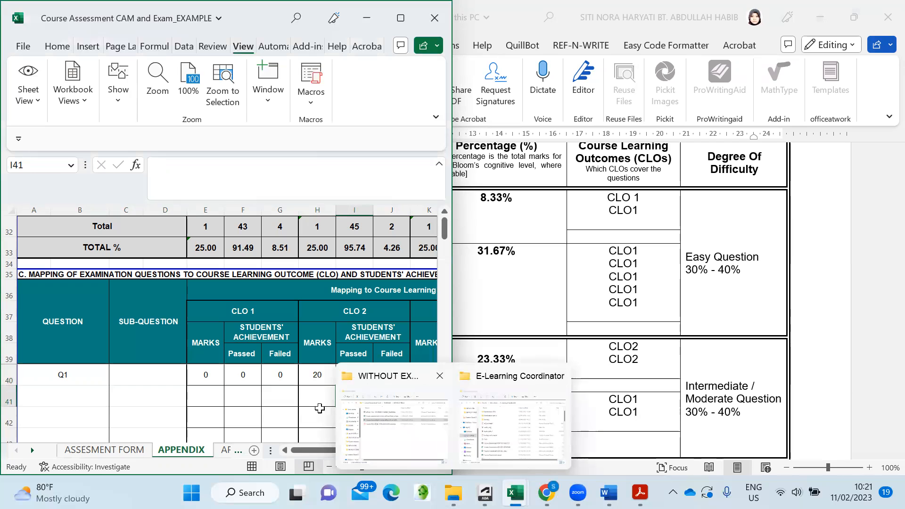
- Consult the CAM AQS workbook and enter 47 passed for Q1 in I40
{"action": "mouse_move", "coordinate": [515, 493]}
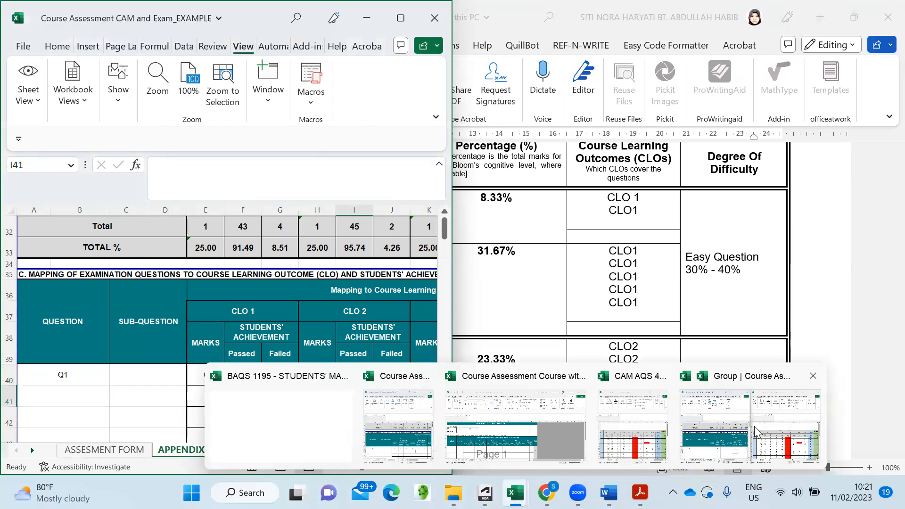
{"action": "left_click", "coordinate": [635, 444]}
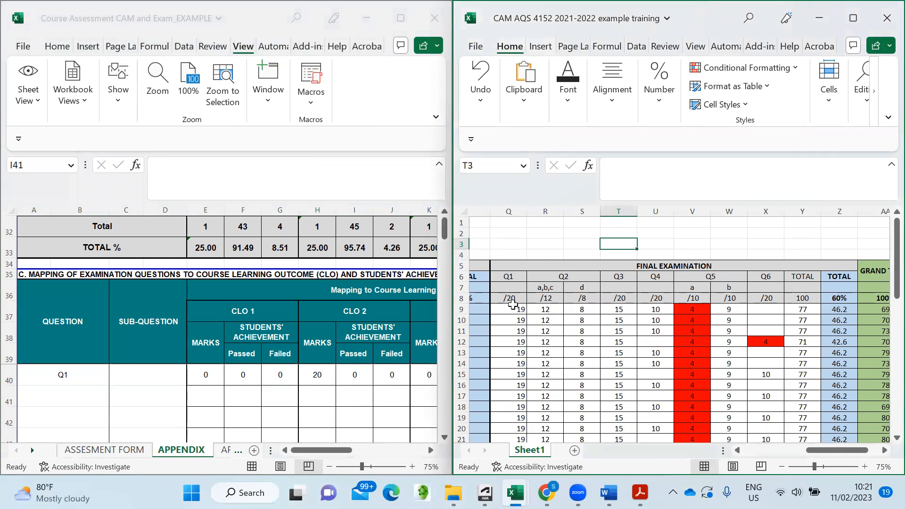
{"action": "scroll", "coordinate": [521, 312], "scroll_direction": "down", "scroll_amount": 3}
{"action": "scroll", "coordinate": [521, 312], "scroll_direction": "down", "scroll_amount": 7}
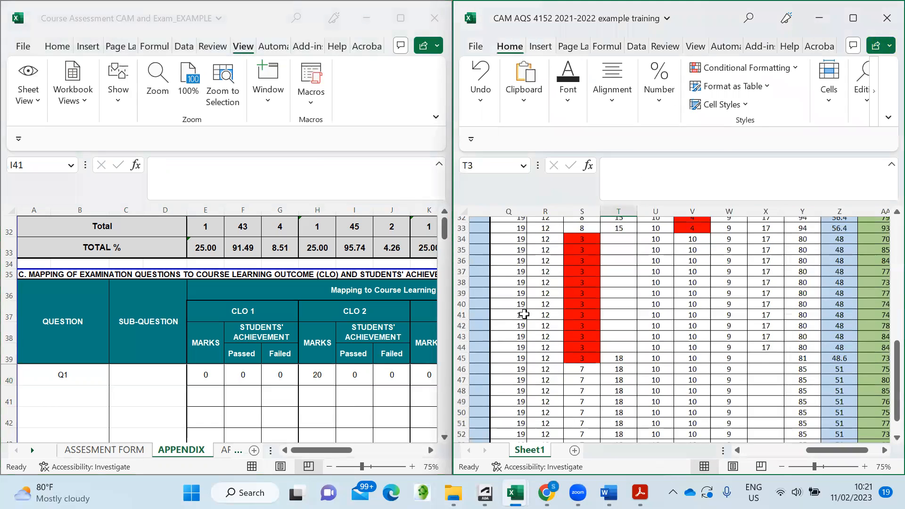
{"action": "scroll", "coordinate": [525, 314], "scroll_direction": "up", "scroll_amount": 10}
{"action": "scroll", "coordinate": [527, 312], "scroll_direction": "down", "scroll_amount": 1}
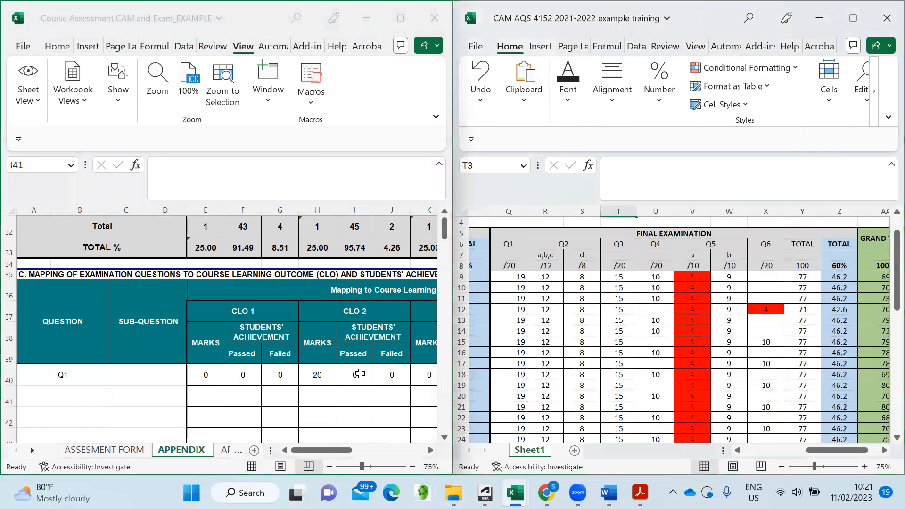
{"action": "left_click", "coordinate": [361, 373]}
{"action": "type", "text": "47"}
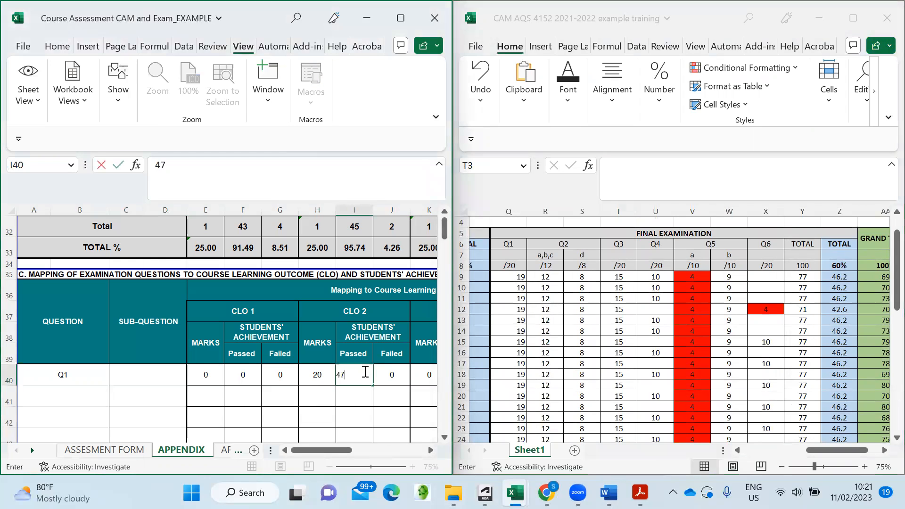
{"action": "key", "text": "Return"}
{"action": "key", "text": "Return"}
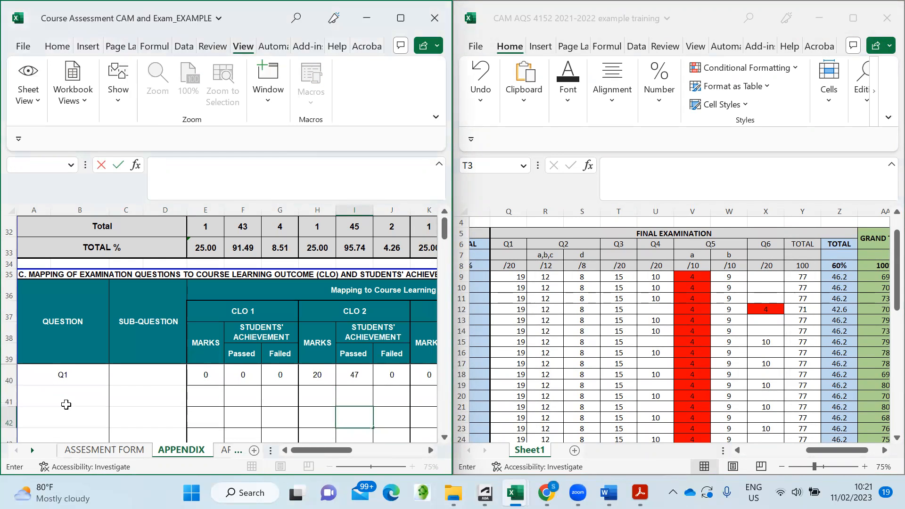
{"action": "scroll", "coordinate": [74, 399], "scroll_direction": "down", "scroll_amount": 2}
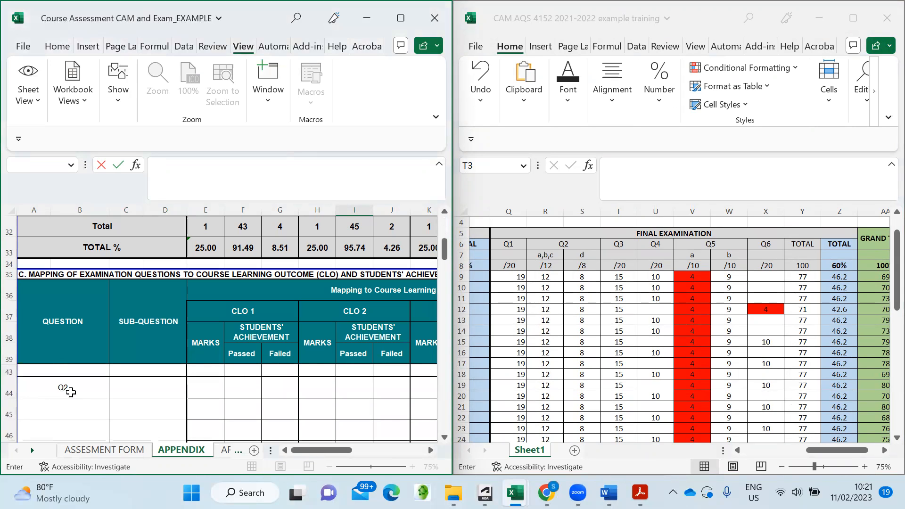
- After checking the Word TOS, enter sub-question label a,b,c for Q2 in C44
{"action": "left_click", "coordinate": [131, 387]}
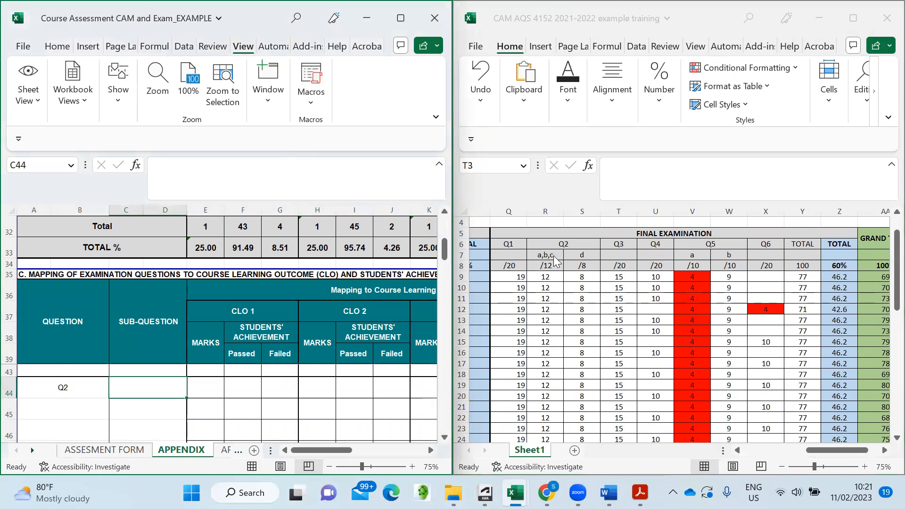
{"action": "mouse_move", "coordinate": [607, 491]}
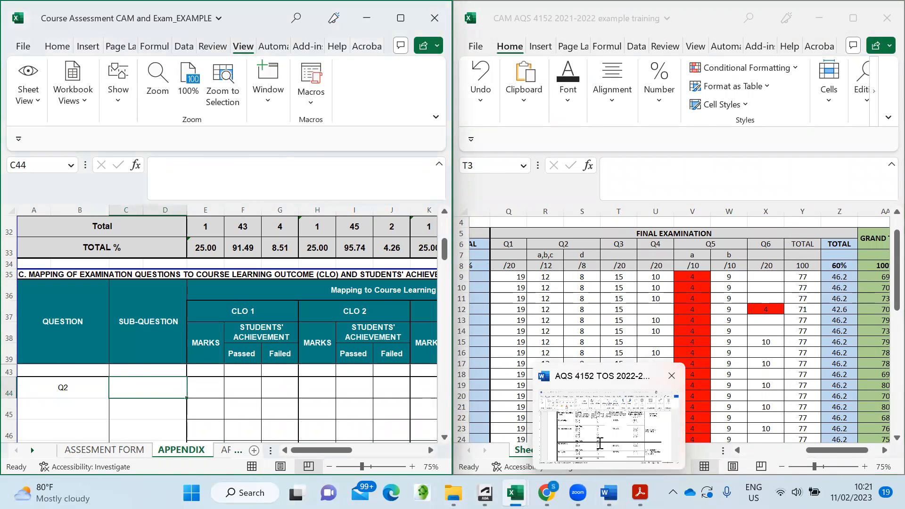
{"action": "left_click", "coordinate": [587, 441]}
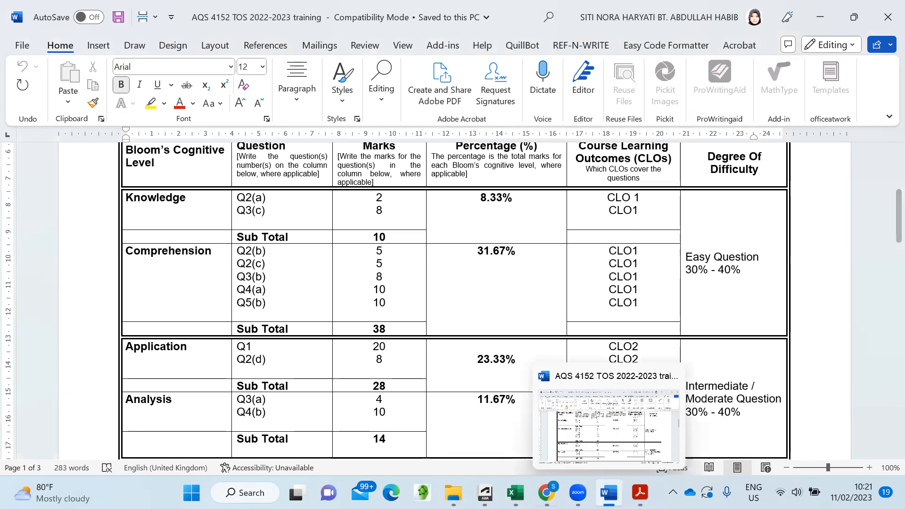
{"action": "mouse_move", "coordinate": [516, 493]}
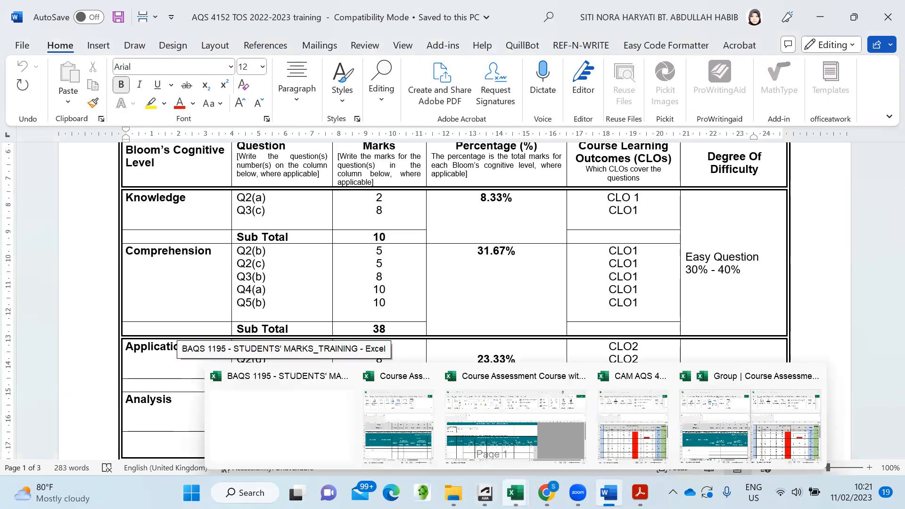
{"action": "left_click", "coordinate": [406, 439]}
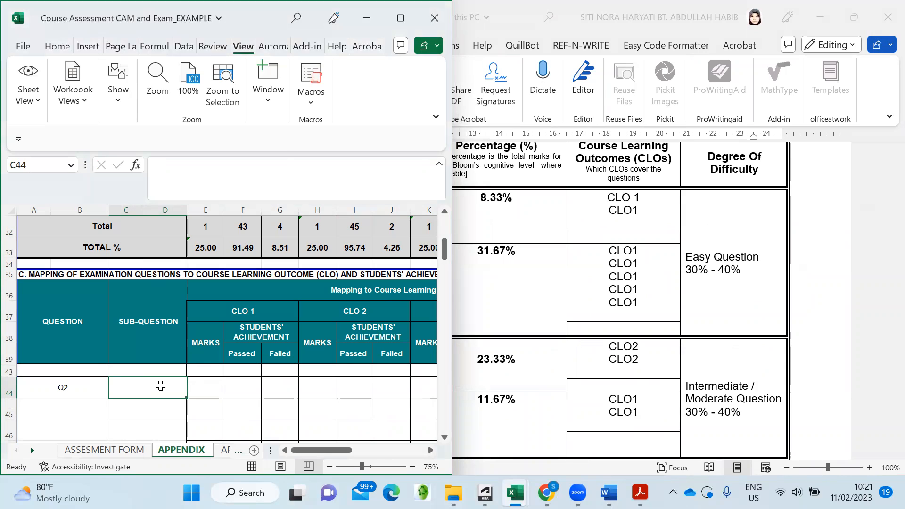
{"action": "type", "text": "A"}
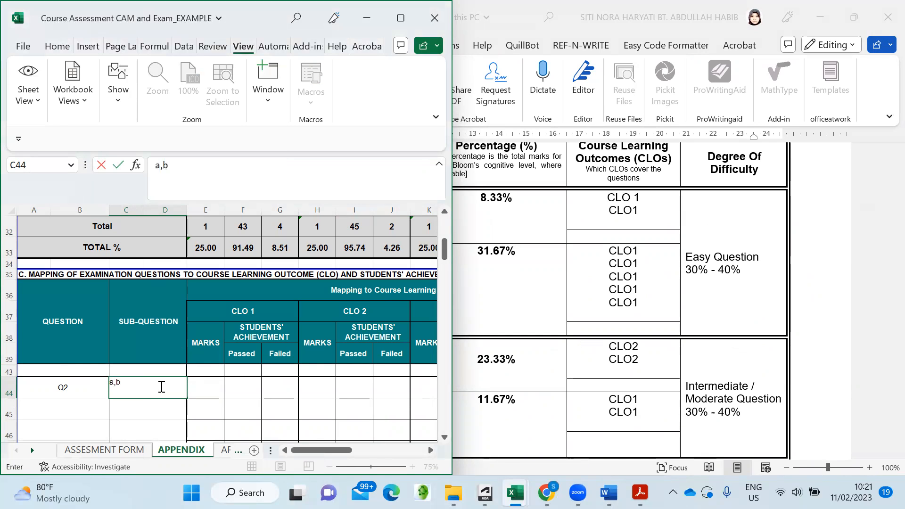
{"action": "left_click", "coordinate": [170, 418]}
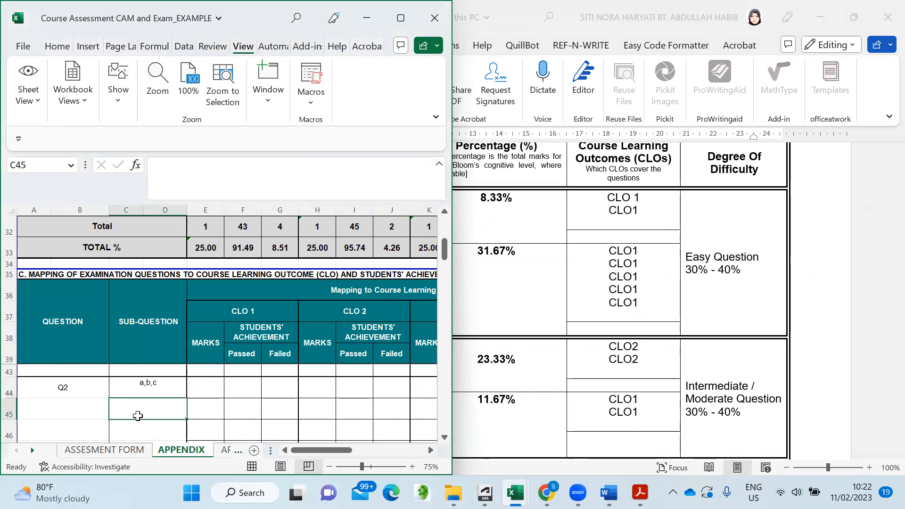
- Enter Q2 a,b,c's CLO 1 results in E44:G44: 12 marks, 47 passed, 0 failed
{"action": "left_click", "coordinate": [207, 387]}
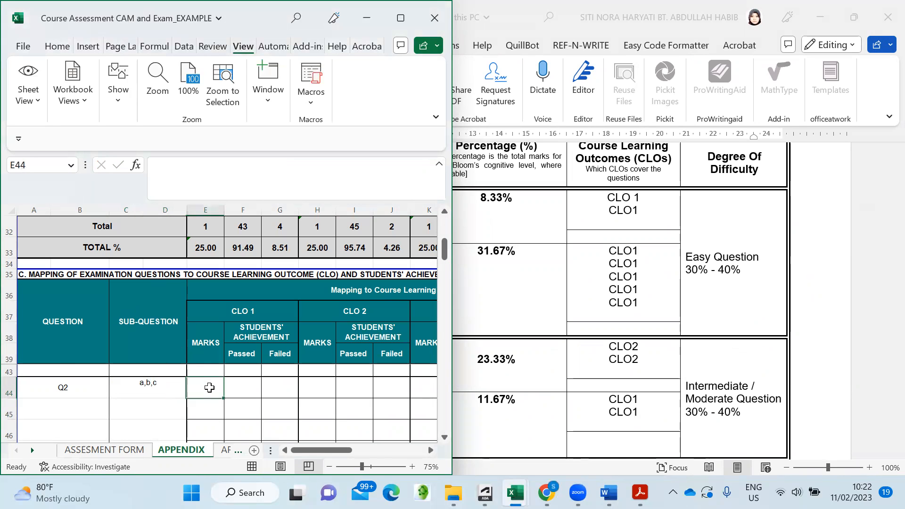
{"action": "mouse_move", "coordinate": [515, 493]}
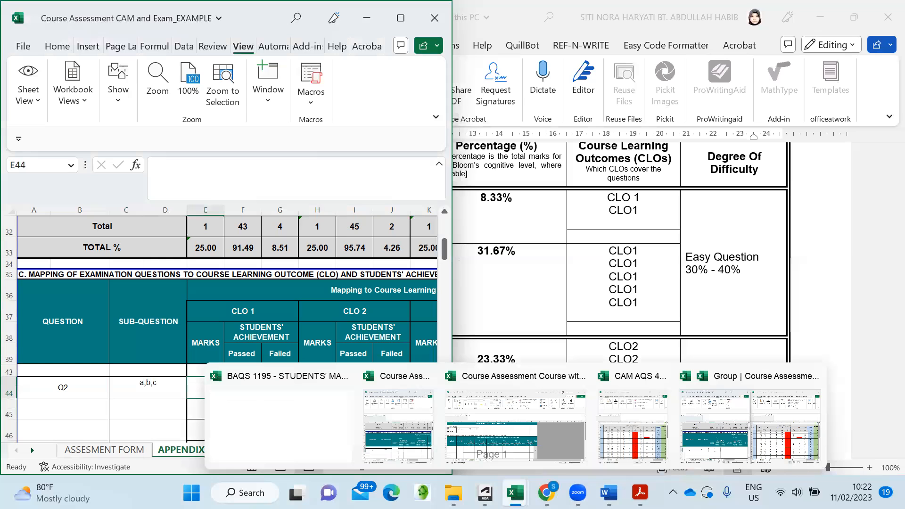
{"action": "left_click", "coordinate": [627, 450]}
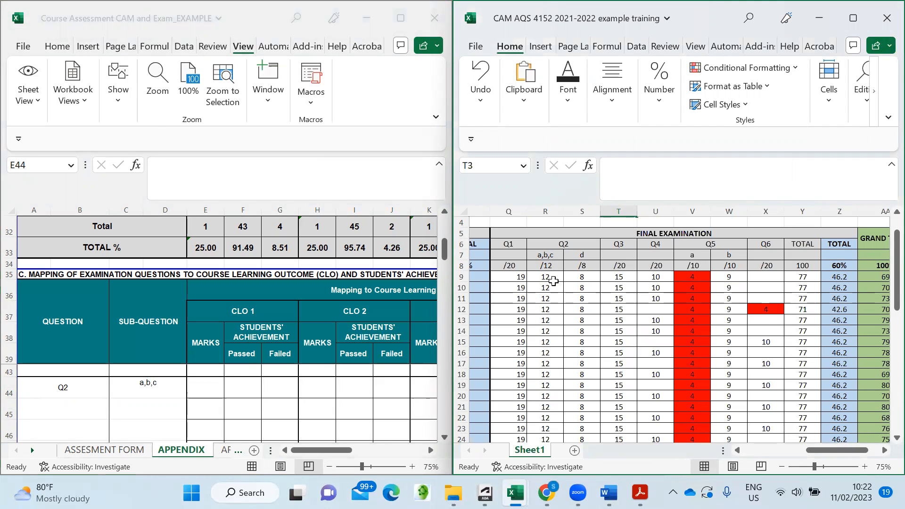
{"action": "scroll", "coordinate": [551, 278], "scroll_direction": "down", "scroll_amount": 9}
{"action": "scroll", "coordinate": [556, 302], "scroll_direction": "up", "scroll_amount": 10}
{"action": "scroll", "coordinate": [551, 279], "scroll_direction": "down", "scroll_amount": 1}
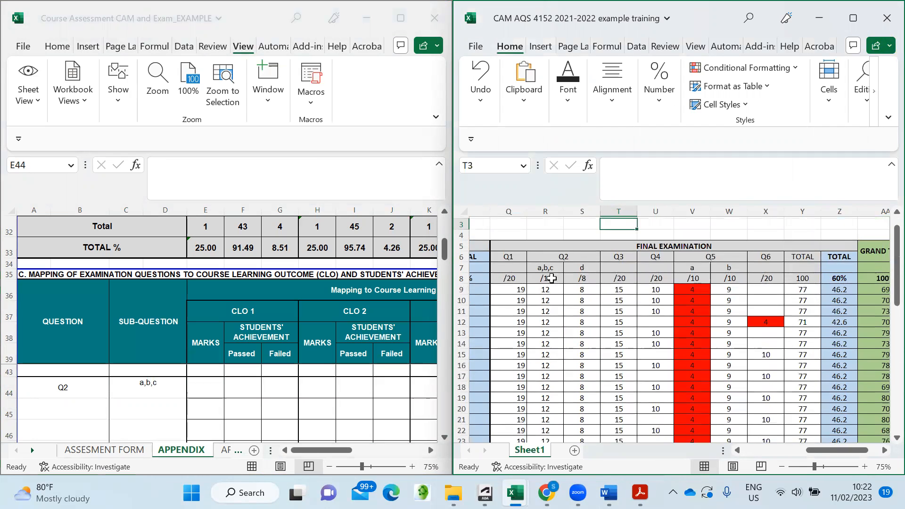
{"action": "left_click", "coordinate": [208, 390]}
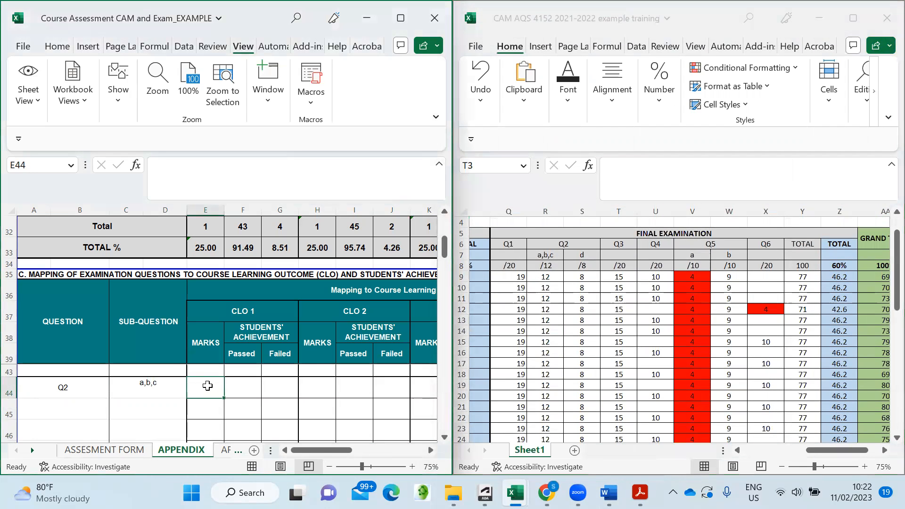
{"action": "type", "text": "12"}
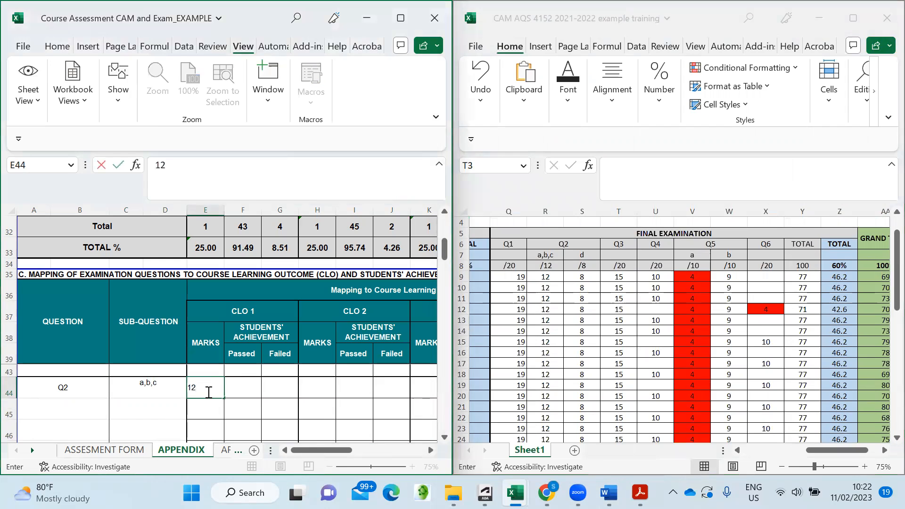
{"action": "left_click", "coordinate": [237, 400]}
{"action": "left_click", "coordinate": [250, 387]}
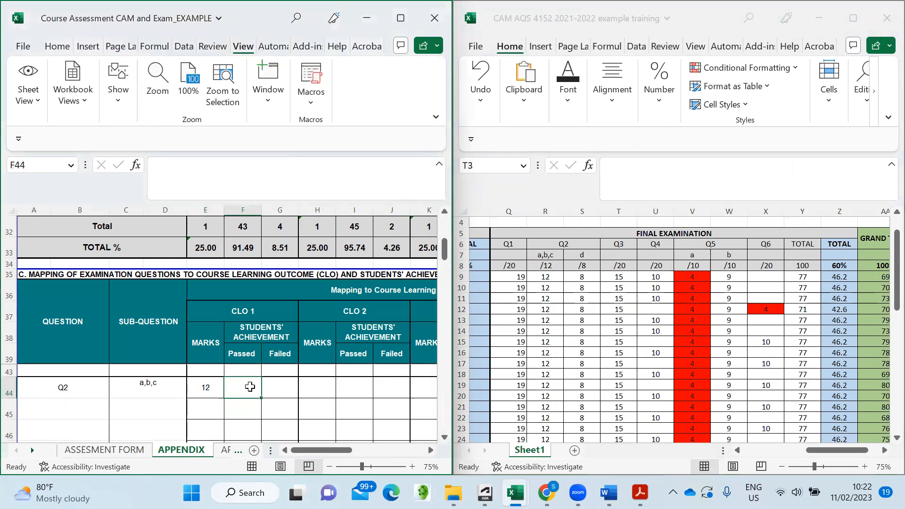
{"action": "type", "text": "47"}
{"action": "left_click", "coordinate": [288, 386]}
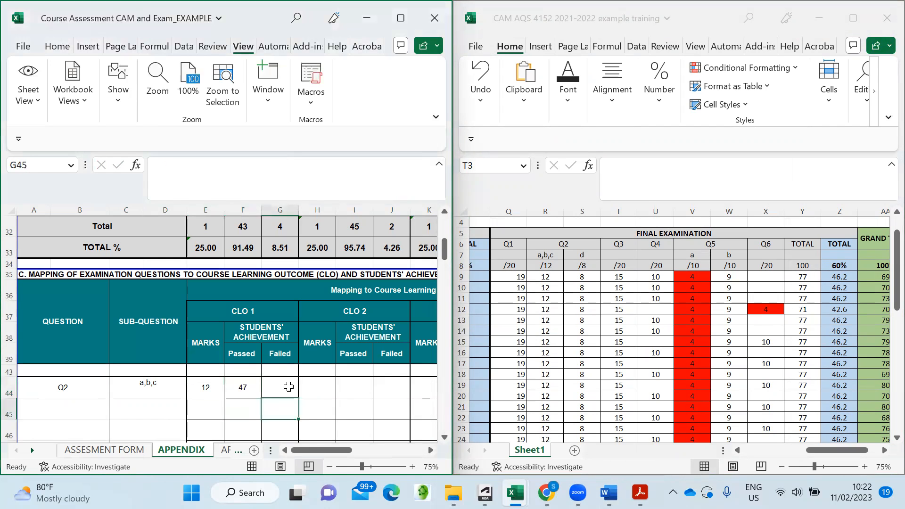
{"action": "type", "text": "0"}
{"action": "left_click", "coordinate": [313, 409]}
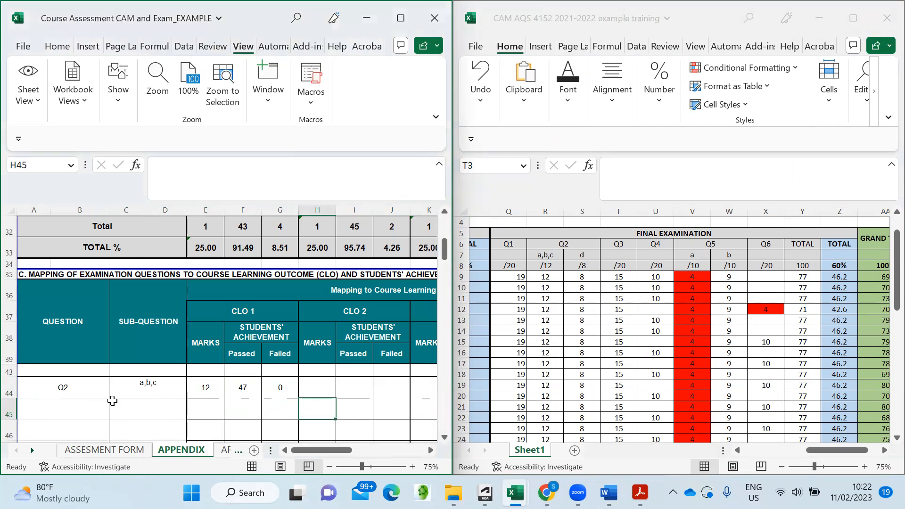
- Add sub-question d in C45 beneath a,b,c
{"action": "left_click", "coordinate": [153, 409]}
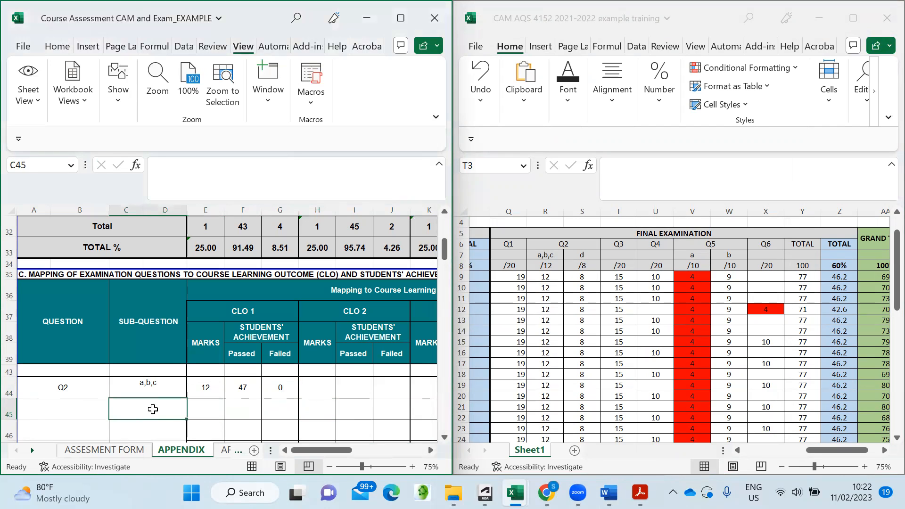
{"action": "type", "text": "d"}
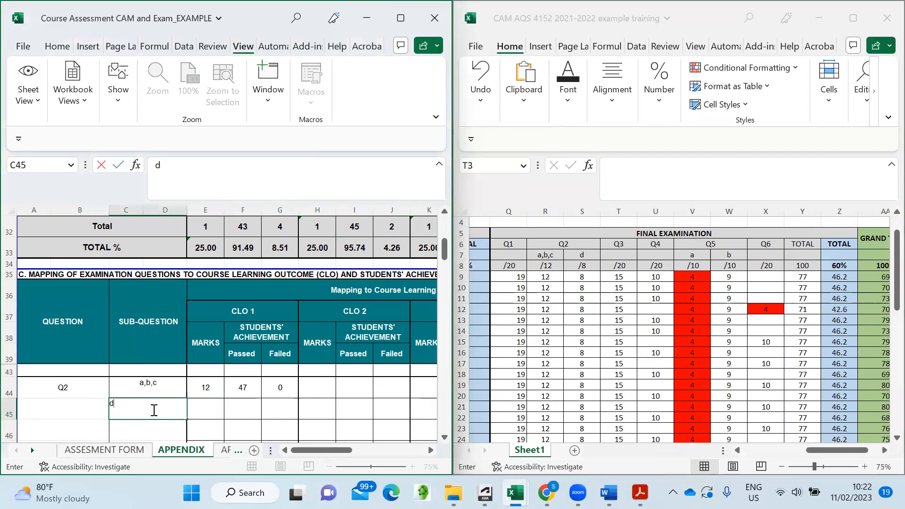
{"action": "left_click", "coordinate": [215, 420]}
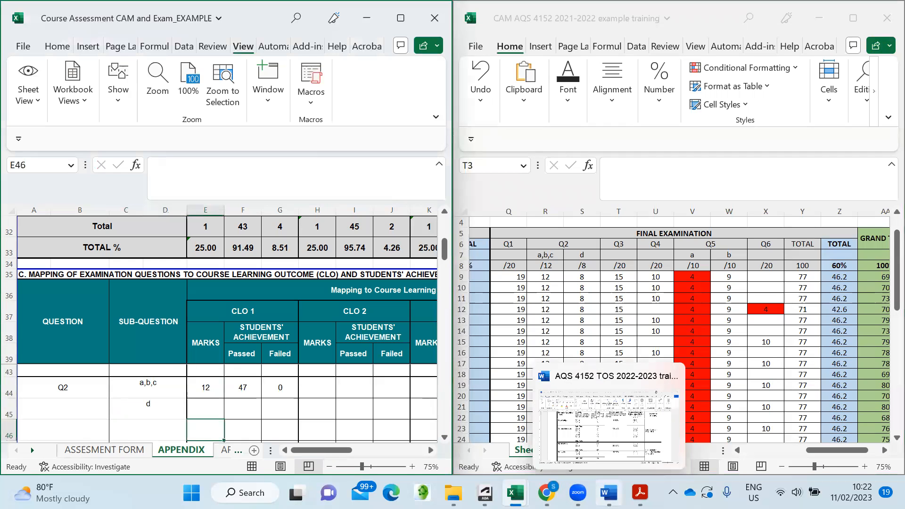
{"action": "left_click", "coordinate": [608, 493]}
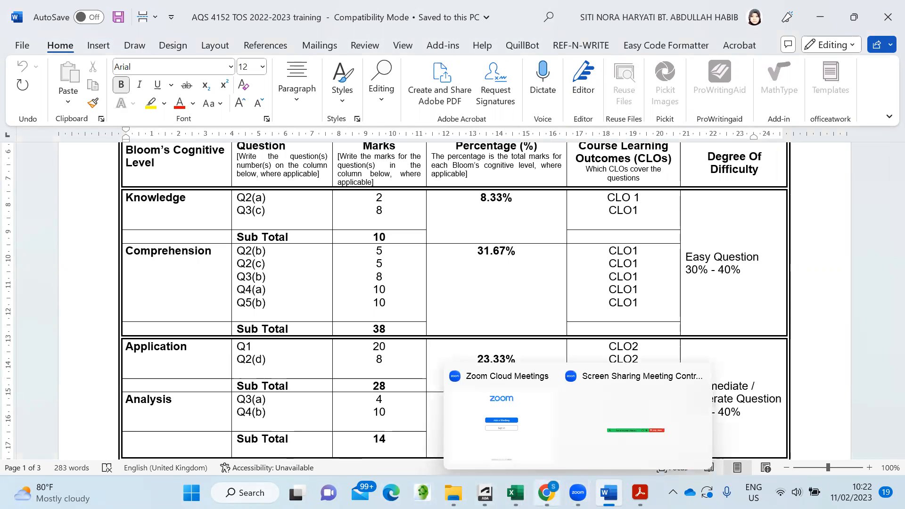
- With the CAM workbook alongside, enter 8 CLO 2 marks for Q2 part d in H45
{"action": "mouse_move", "coordinate": [515, 493]}
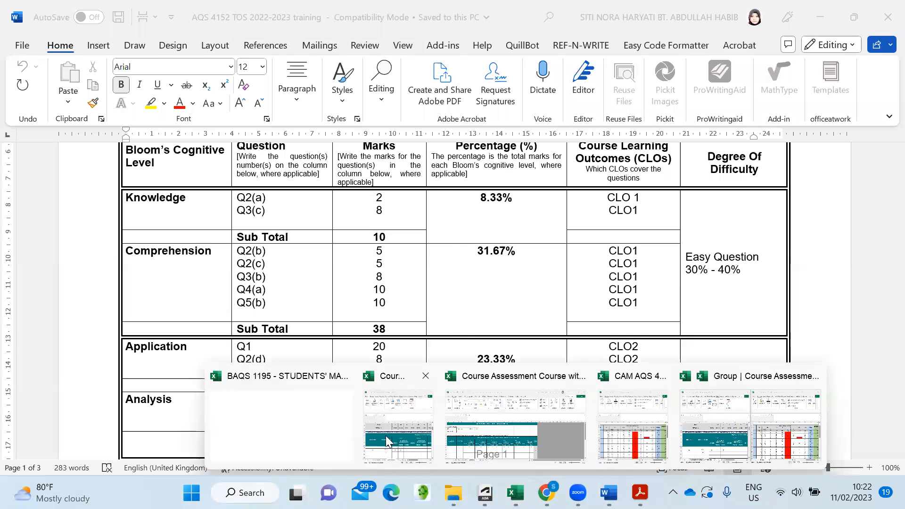
{"action": "left_click", "coordinate": [414, 440]}
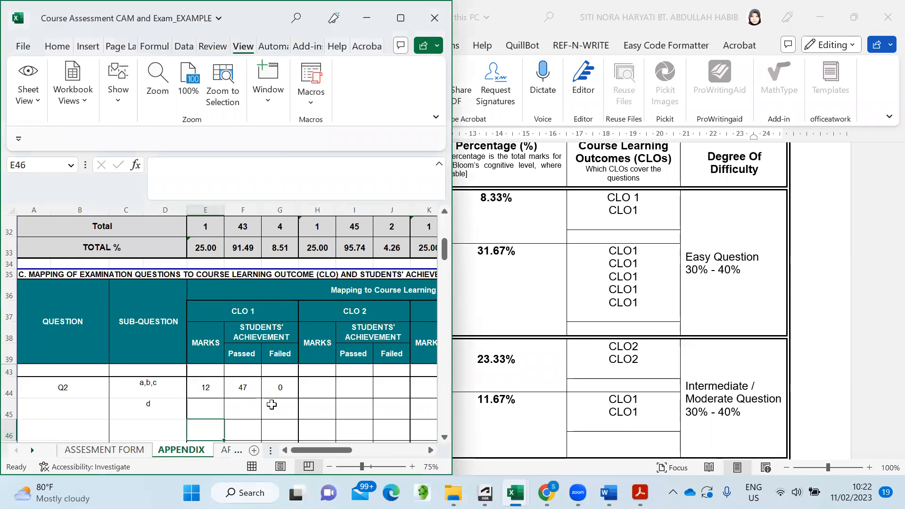
{"action": "left_click", "coordinate": [326, 412]}
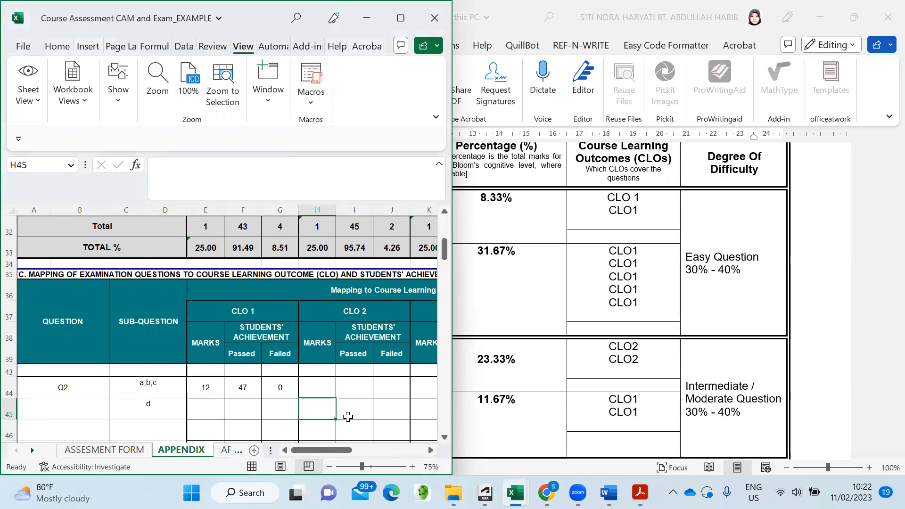
{"action": "mouse_move", "coordinate": [515, 493]}
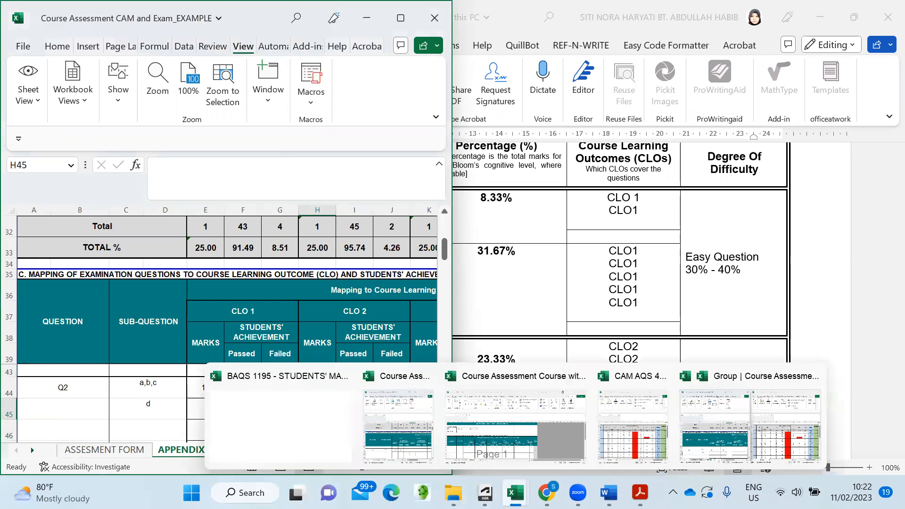
{"action": "left_click", "coordinate": [649, 434]}
{"action": "left_click", "coordinate": [322, 413]}
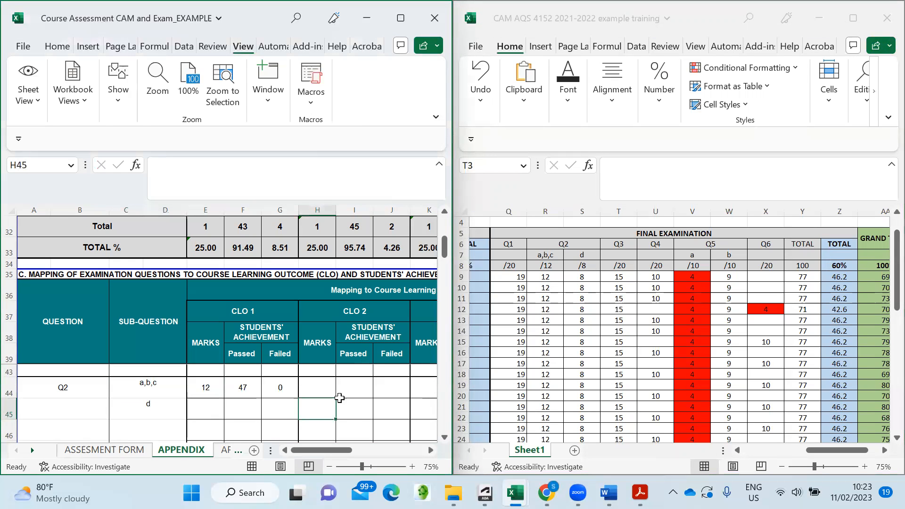
{"action": "type", "text": "8"}
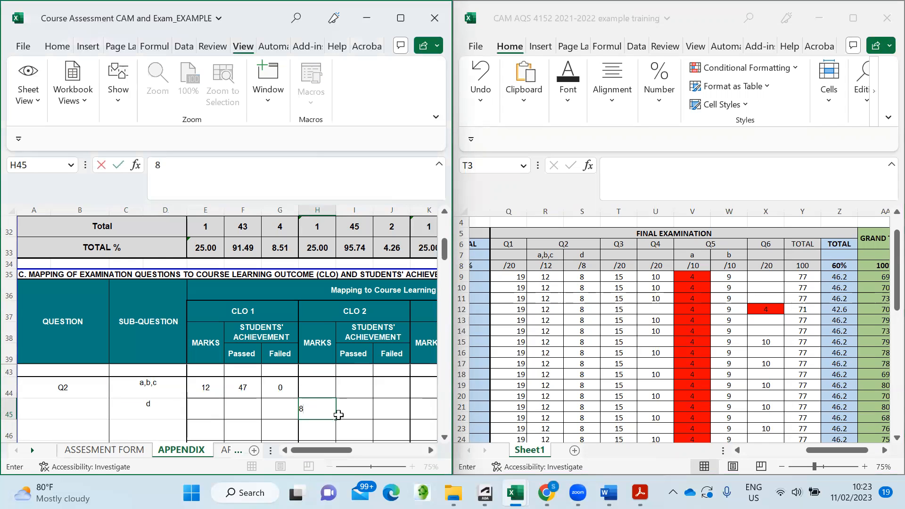
{"action": "left_click", "coordinate": [357, 410]}
{"action": "scroll", "coordinate": [582, 298], "scroll_direction": "down", "scroll_amount": 2}
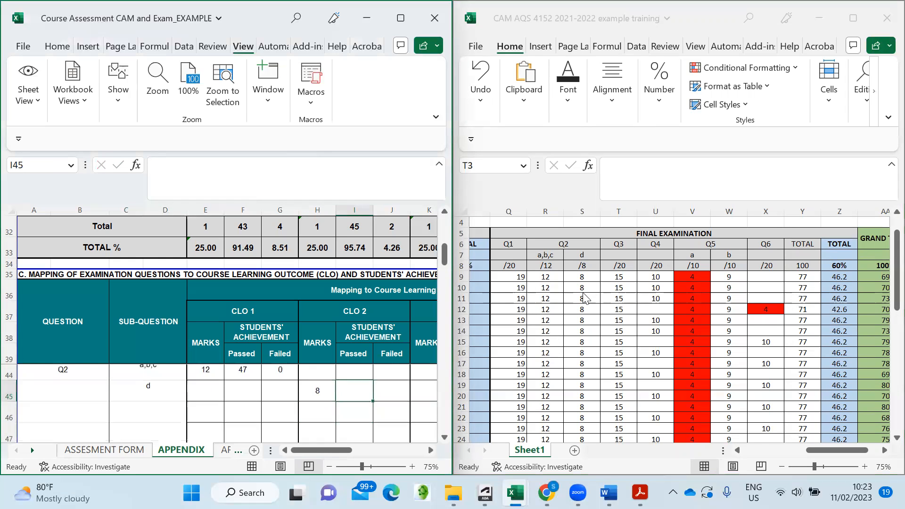
{"action": "scroll", "coordinate": [582, 298], "scroll_direction": "up", "scroll_amount": 1}
- Enter 12 failed in J45 and the formula =47-12 (35 passed) in I45
{"action": "left_click", "coordinate": [583, 311]}
{"action": "scroll", "coordinate": [583, 308], "scroll_direction": "down", "scroll_amount": 7}
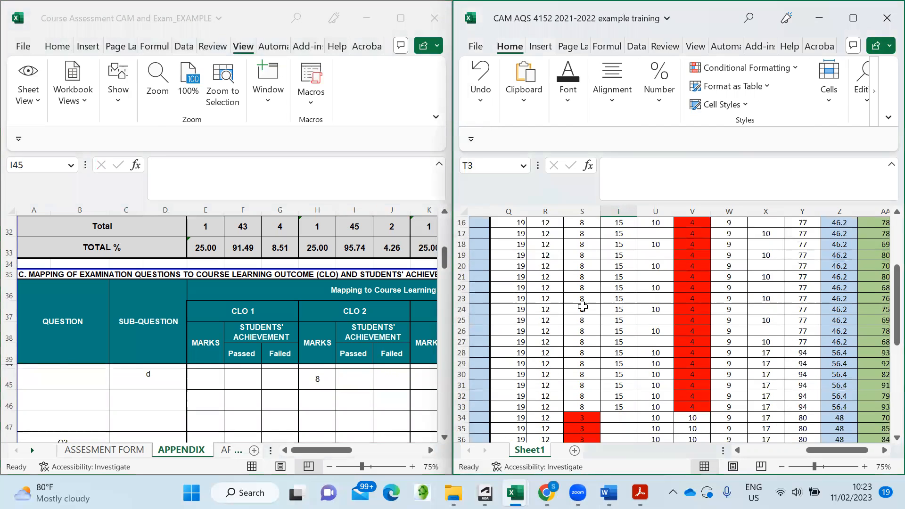
{"action": "scroll", "coordinate": [583, 306], "scroll_direction": "down", "scroll_amount": 8}
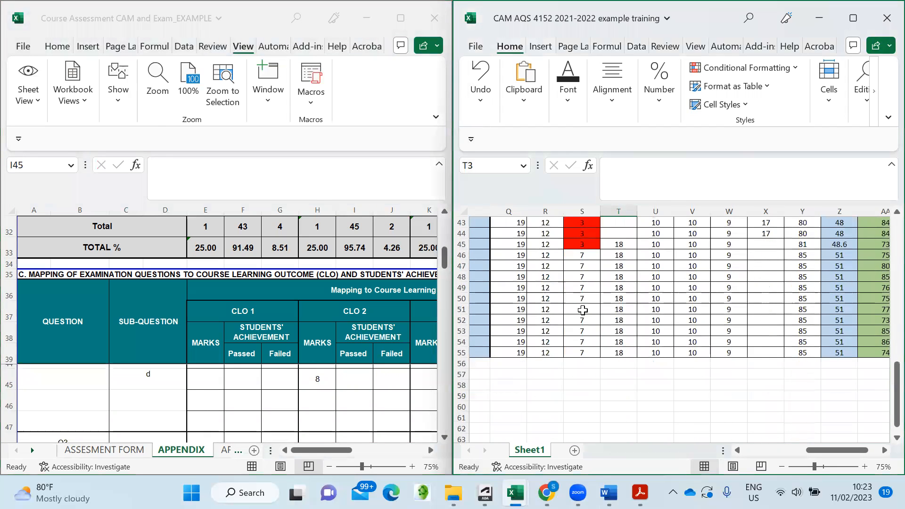
{"action": "scroll", "coordinate": [583, 306], "scroll_direction": "up", "scroll_amount": 7}
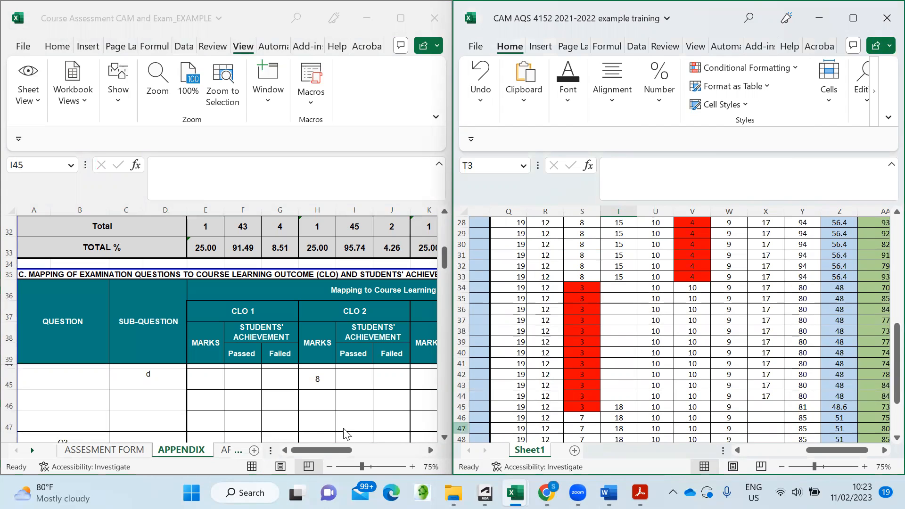
{"action": "left_click", "coordinate": [358, 376]}
{"action": "left_click", "coordinate": [393, 379]}
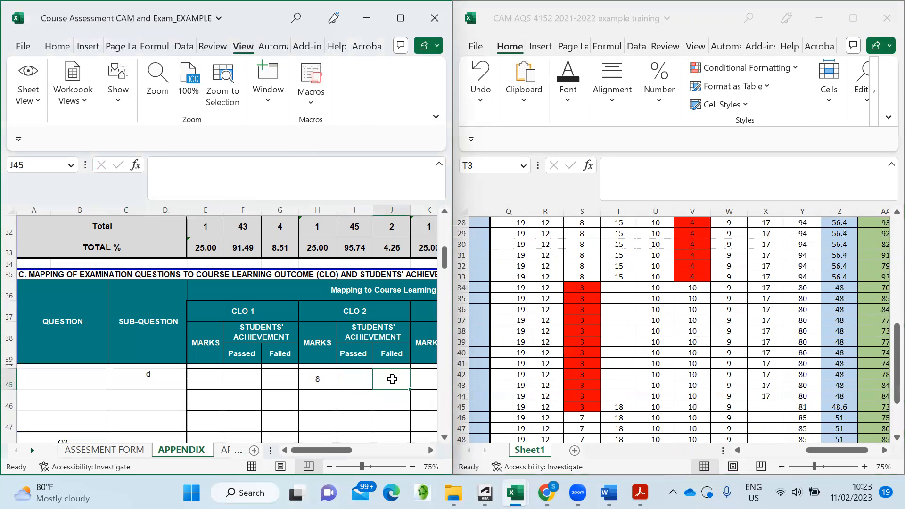
{"action": "type", "text": "12"}
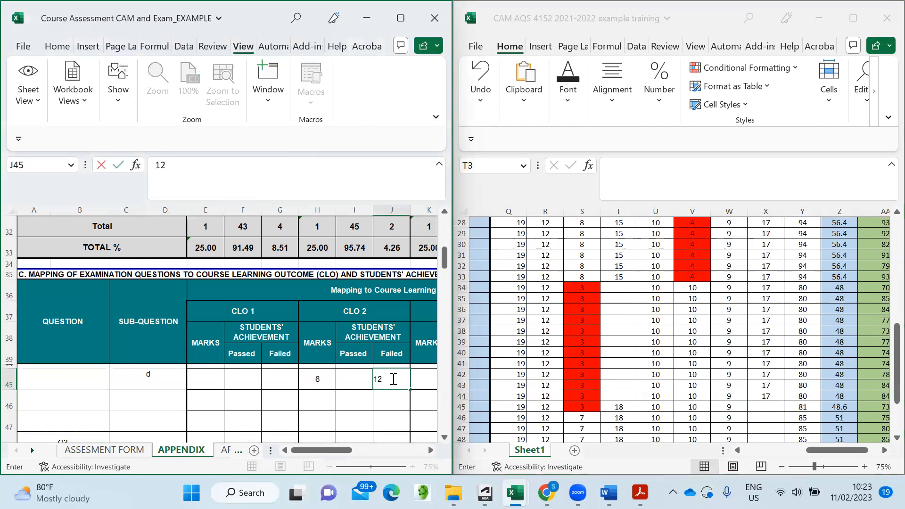
{"action": "left_click", "coordinate": [358, 381]}
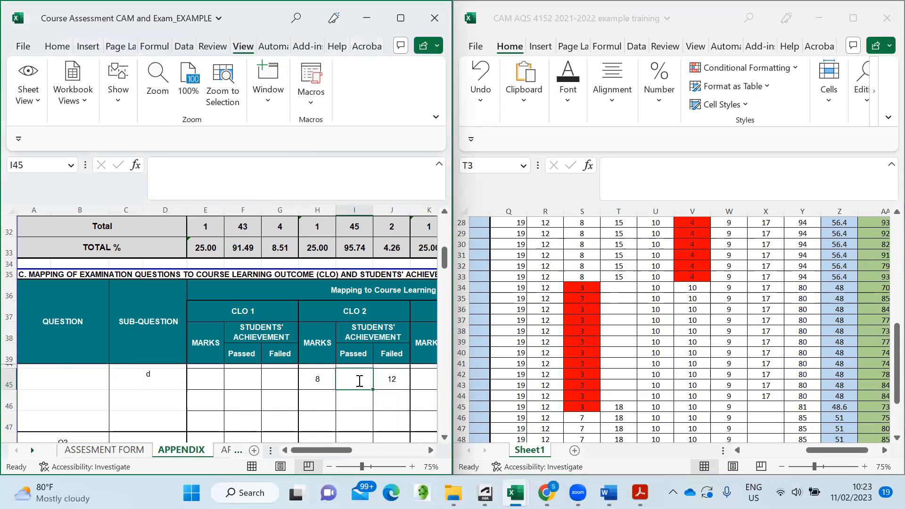
{"action": "type", "text": "=47"}
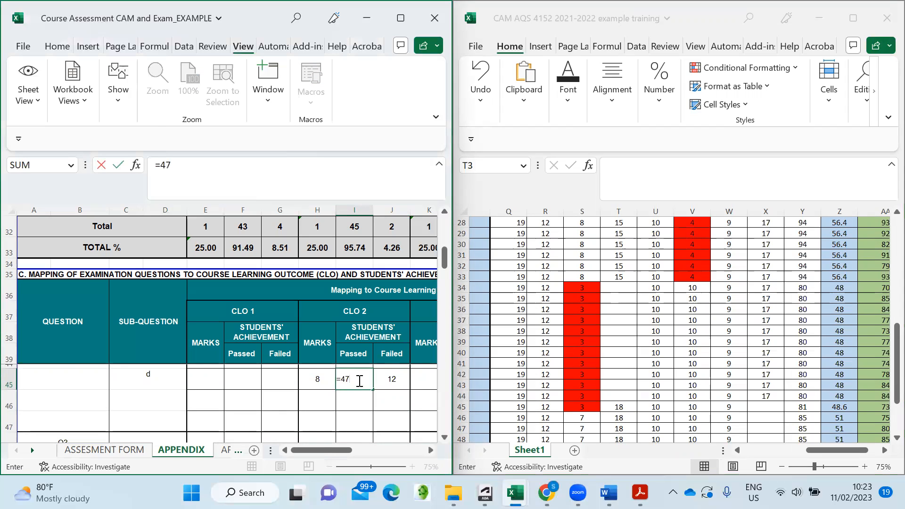
{"action": "type", "text": "-12"}
{"action": "key", "text": "Return"}
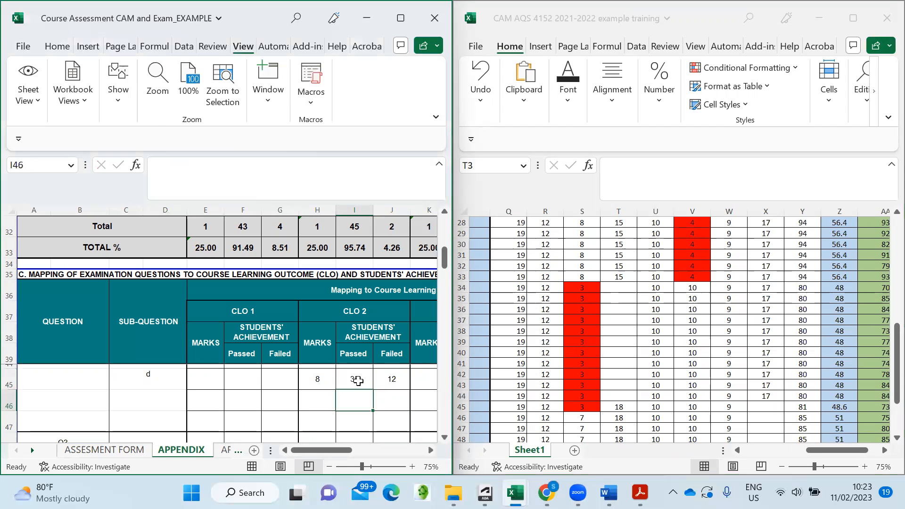
{"action": "left_click", "coordinate": [357, 382]}
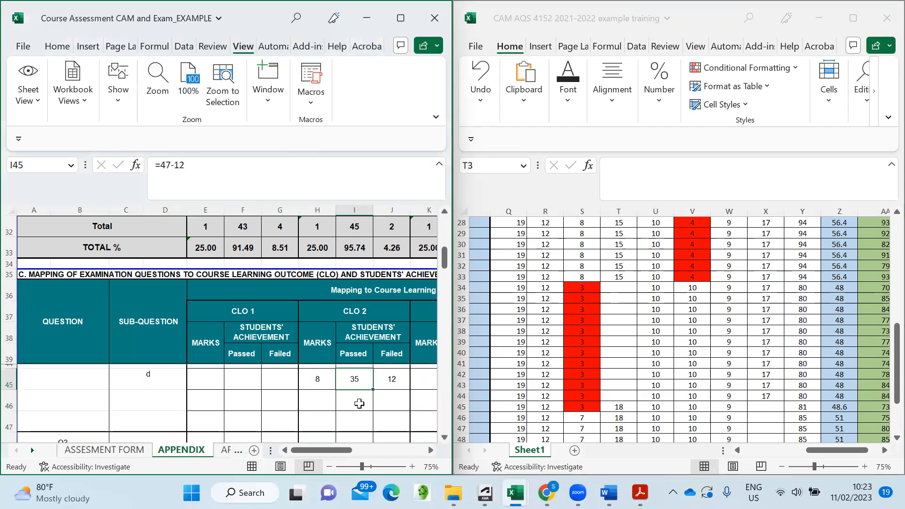
{"action": "scroll", "coordinate": [352, 398], "scroll_direction": "up", "scroll_amount": 1}
{"action": "scroll", "coordinate": [349, 396], "scroll_direction": "up", "scroll_amount": 1}
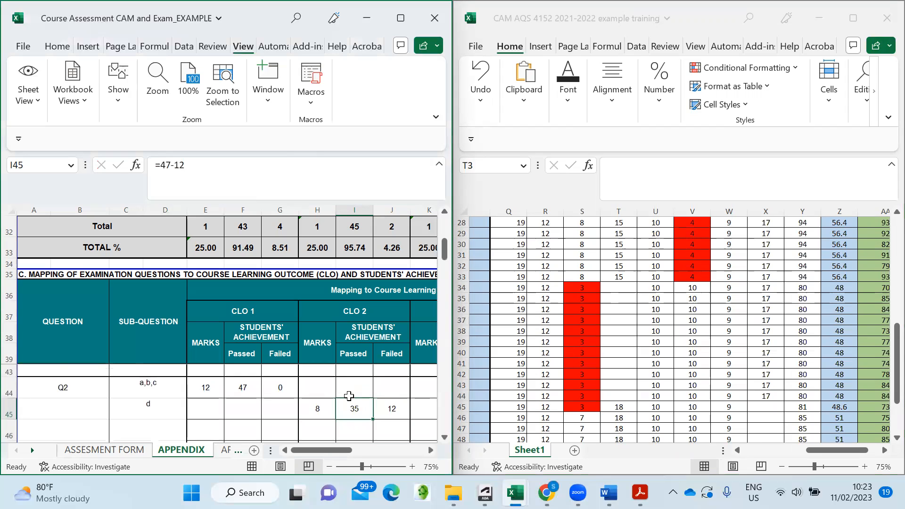
{"action": "scroll", "coordinate": [209, 406], "scroll_direction": "down", "scroll_amount": 2}
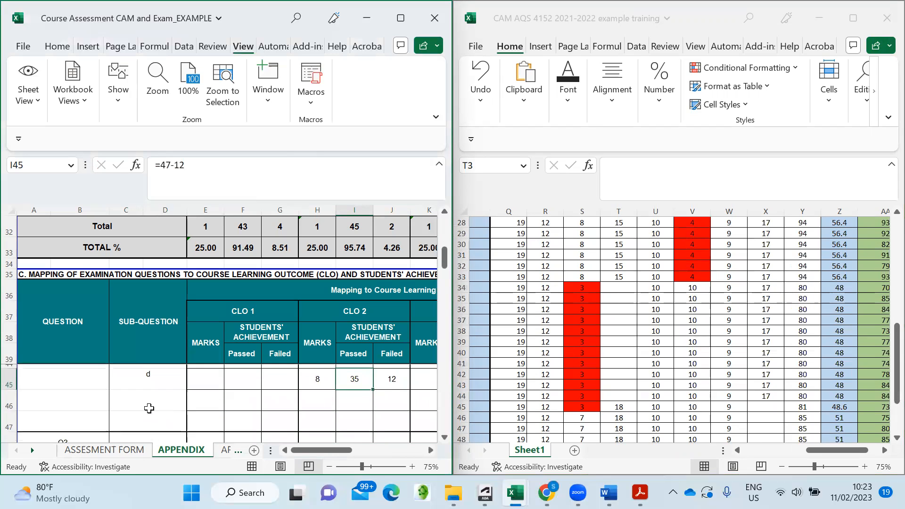
{"action": "left_click", "coordinate": [134, 414]}
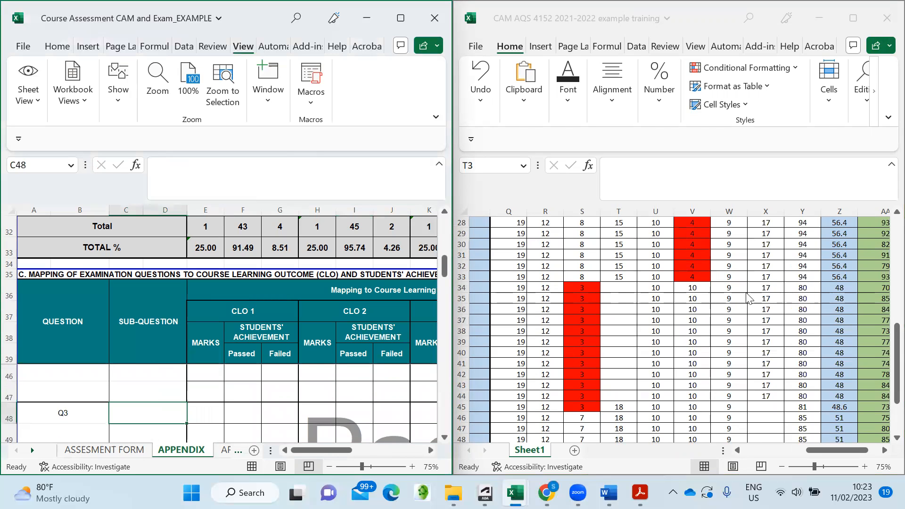
{"action": "scroll", "coordinate": [211, 404], "scroll_direction": "down", "scroll_amount": 1}
{"action": "scroll", "coordinate": [144, 408], "scroll_direction": "up", "scroll_amount": 1}
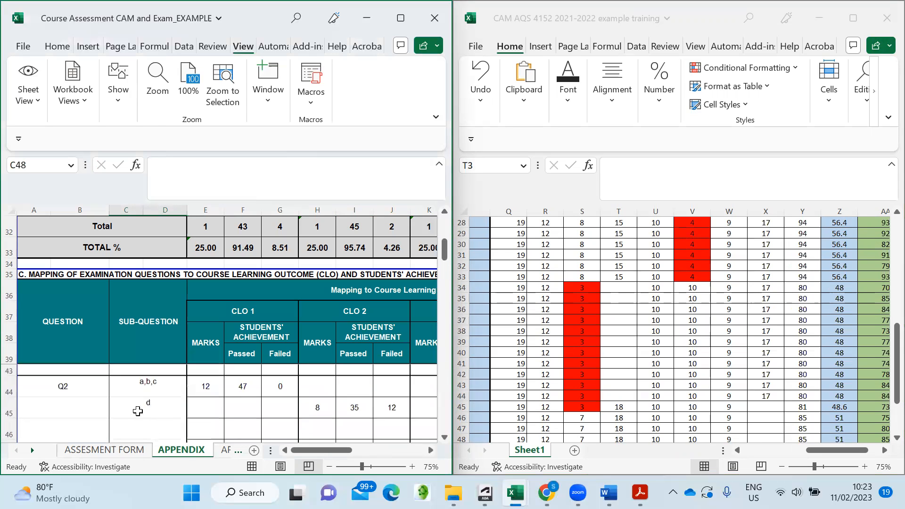
{"action": "scroll", "coordinate": [144, 431], "scroll_direction": "down", "scroll_amount": 2}
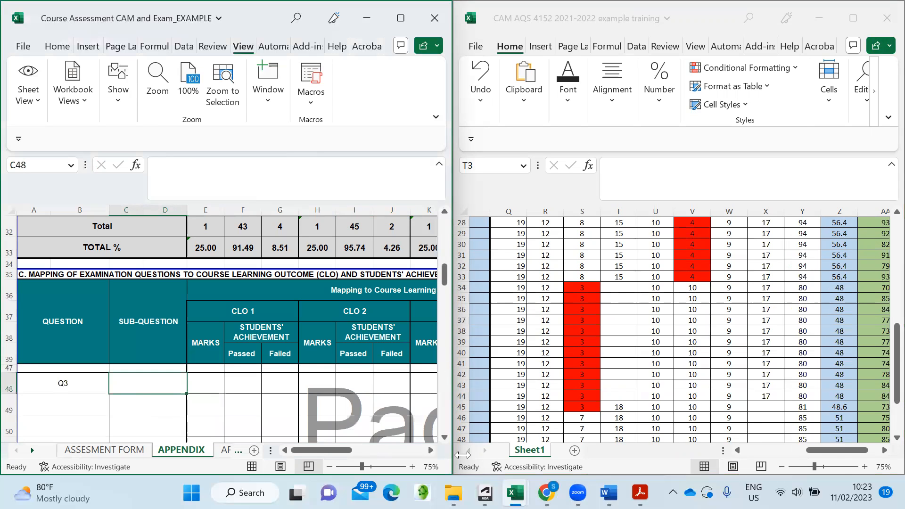
{"action": "mouse_move", "coordinate": [609, 492]}
{"action": "left_click", "coordinate": [613, 452]}
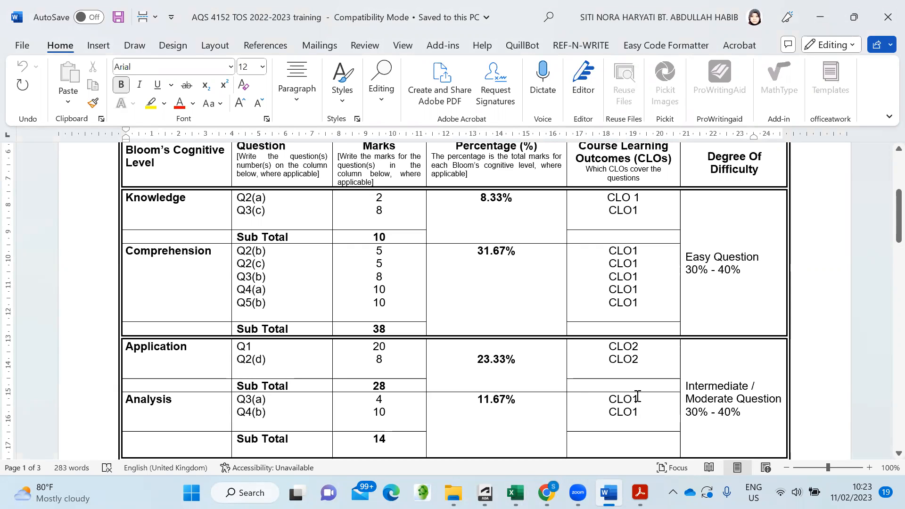
- After reviewing the Word TOS marks, bring back the CAM AQS 4152 and Course Assessment workbooks
{"action": "mouse_move", "coordinate": [516, 492]}
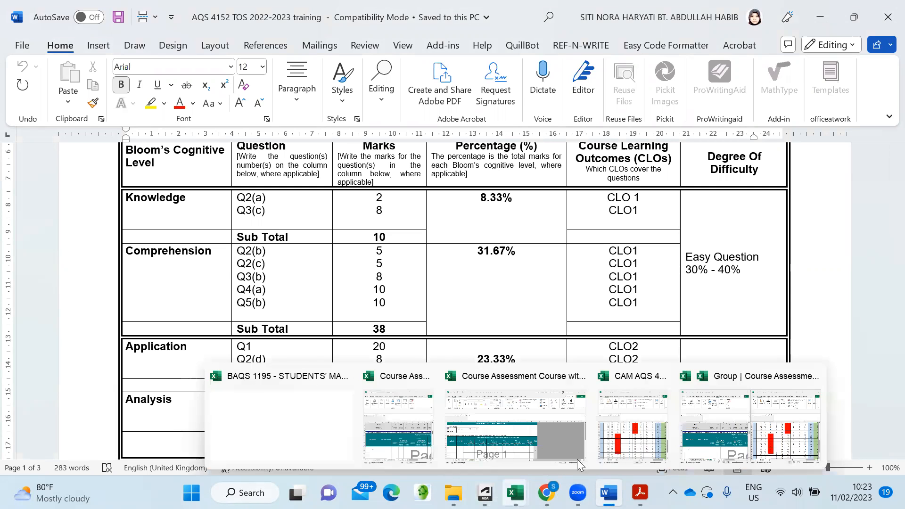
{"action": "left_click", "coordinate": [644, 426]}
{"action": "scroll", "coordinate": [734, 308], "scroll_direction": "up", "scroll_amount": 5}
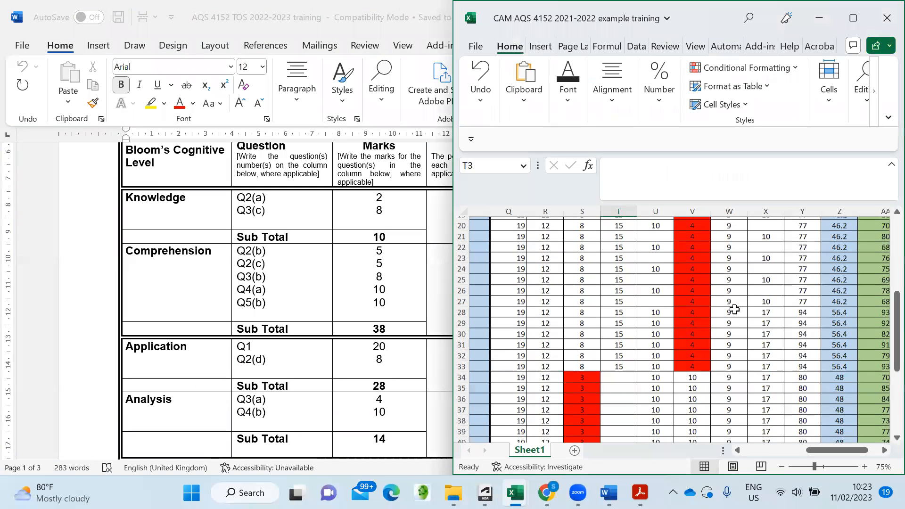
{"action": "scroll", "coordinate": [734, 309], "scroll_direction": "up", "scroll_amount": 3}
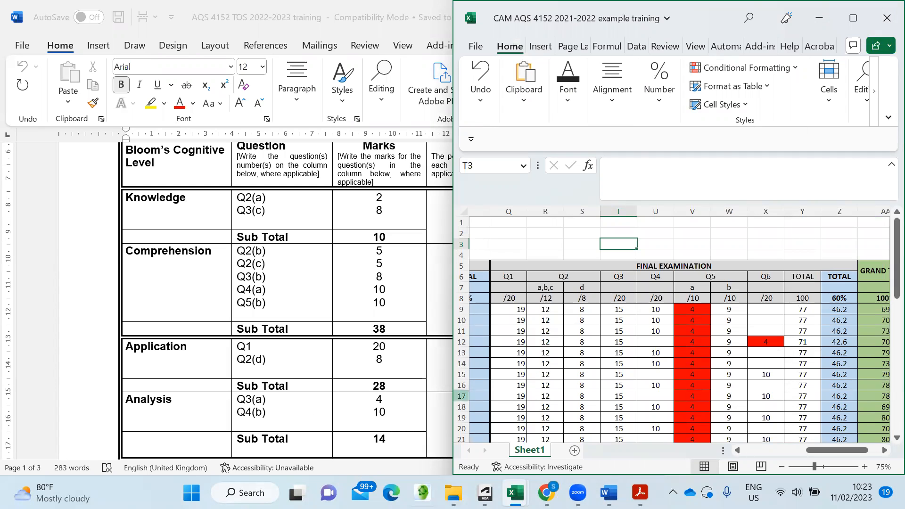
{"action": "left_click", "coordinate": [515, 493]}
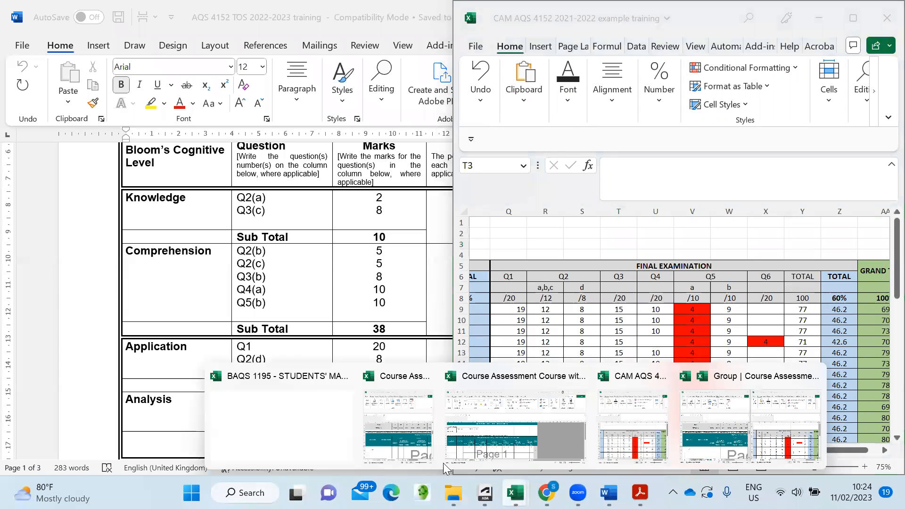
{"action": "left_click", "coordinate": [381, 442]}
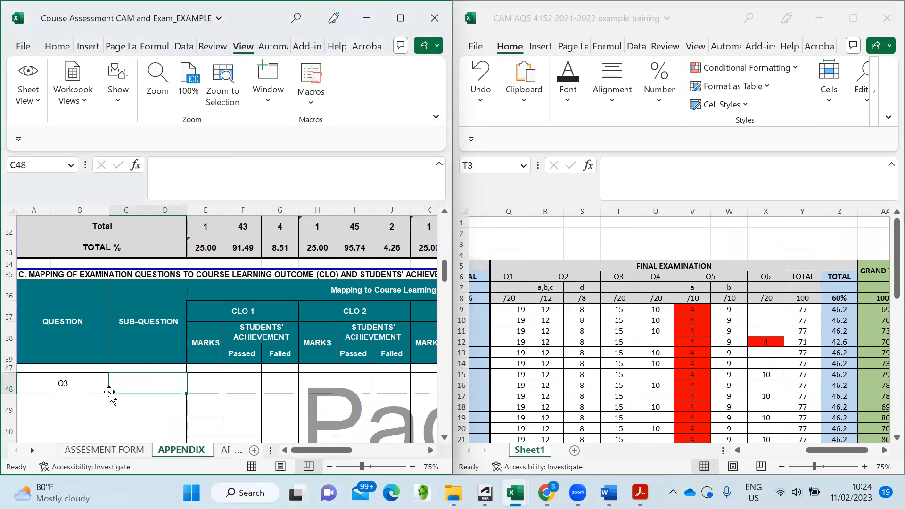
{"action": "left_click", "coordinate": [211, 385]}
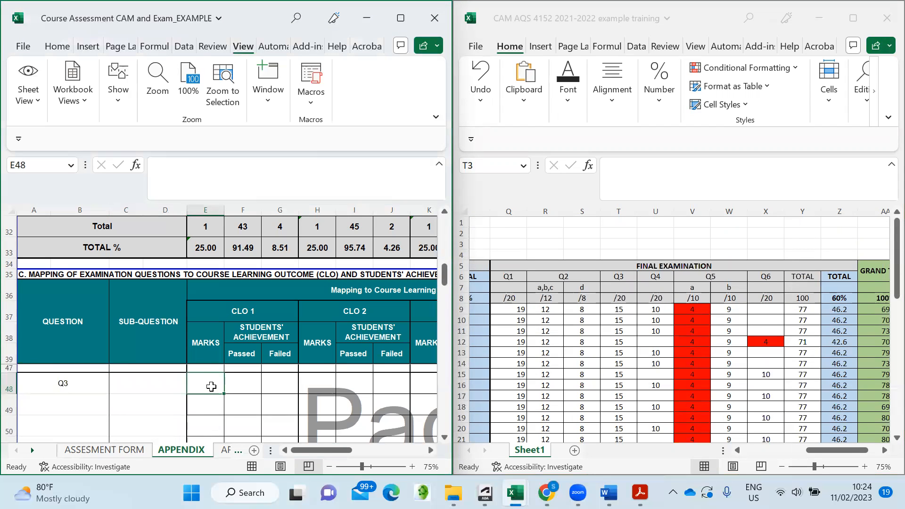
{"action": "type", "text": "20"}
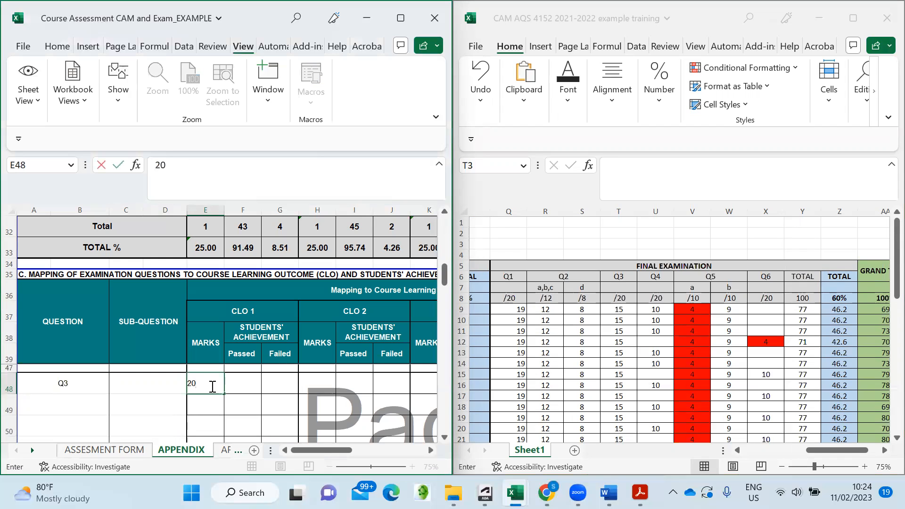
{"action": "left_click", "coordinate": [249, 385]}
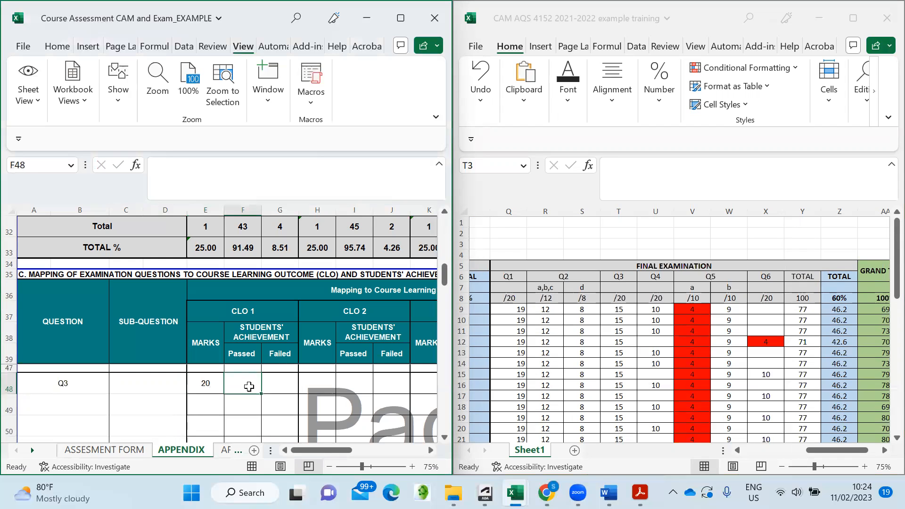
{"action": "scroll", "coordinate": [632, 336], "scroll_direction": "down", "scroll_amount": 1}
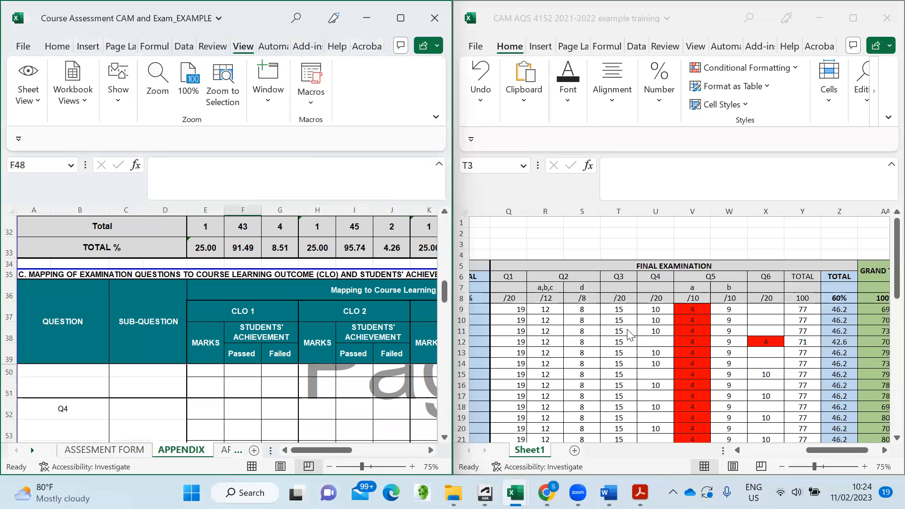
{"action": "scroll", "coordinate": [631, 330], "scroll_direction": "down", "scroll_amount": 4}
{"action": "scroll", "coordinate": [644, 321], "scroll_direction": "down", "scroll_amount": 5}
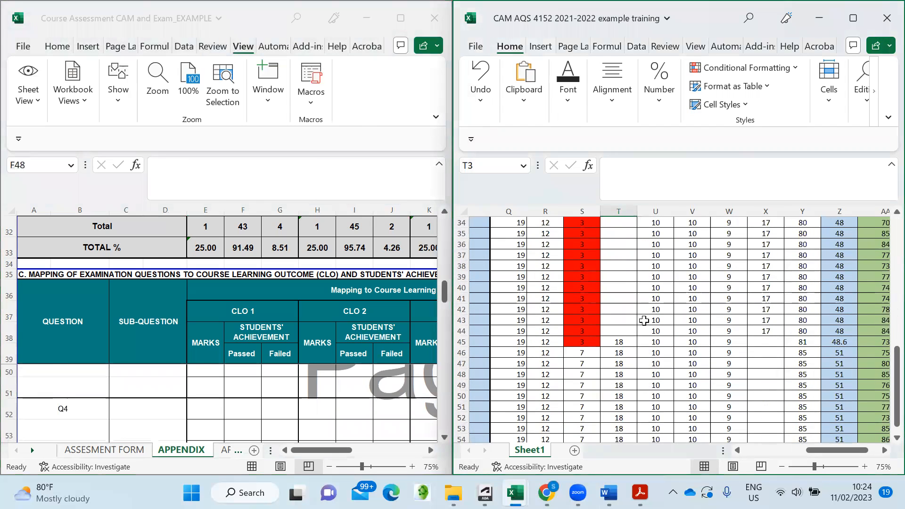
{"action": "scroll", "coordinate": [644, 321], "scroll_direction": "up", "scroll_amount": 5}
{"action": "scroll", "coordinate": [644, 321], "scroll_direction": "up", "scroll_amount": 9}
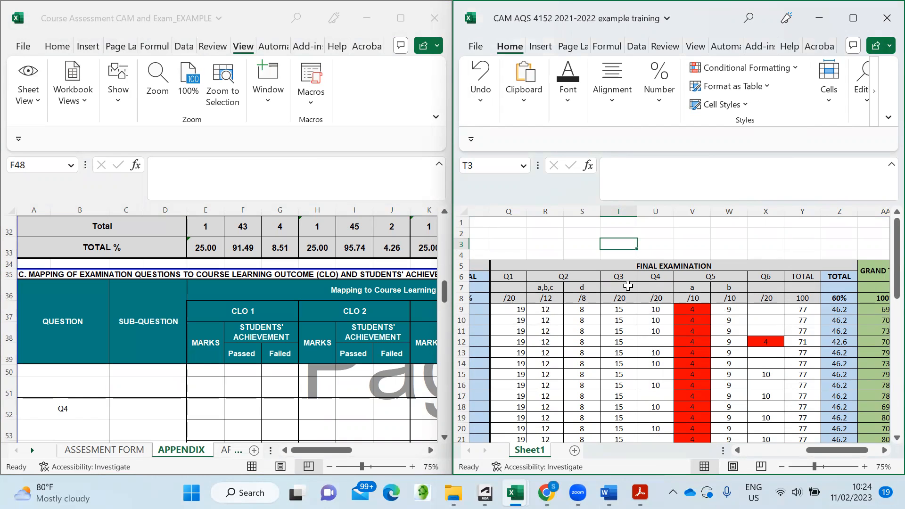
{"action": "scroll", "coordinate": [627, 285], "scroll_direction": "down", "scroll_amount": 1}
{"action": "scroll", "coordinate": [621, 246], "scroll_direction": "down", "scroll_amount": 7}
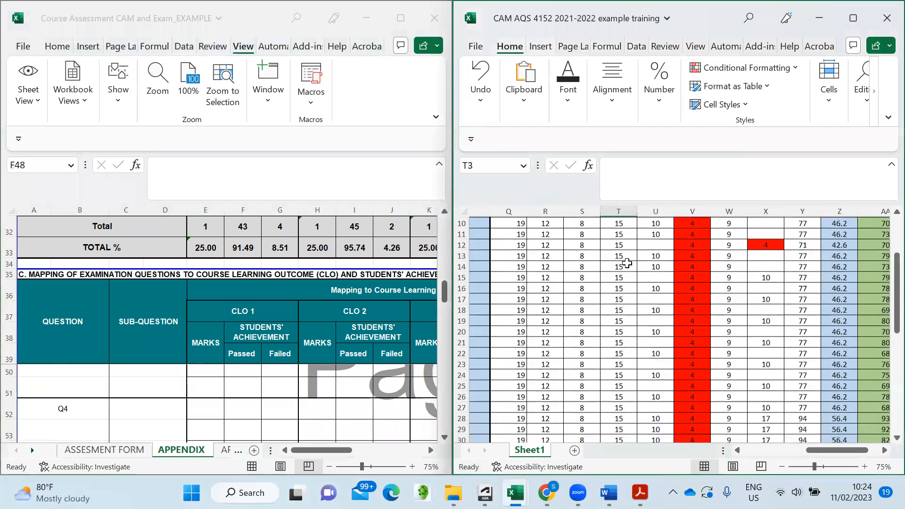
{"action": "scroll", "coordinate": [628, 284], "scroll_direction": "down", "scroll_amount": 1}
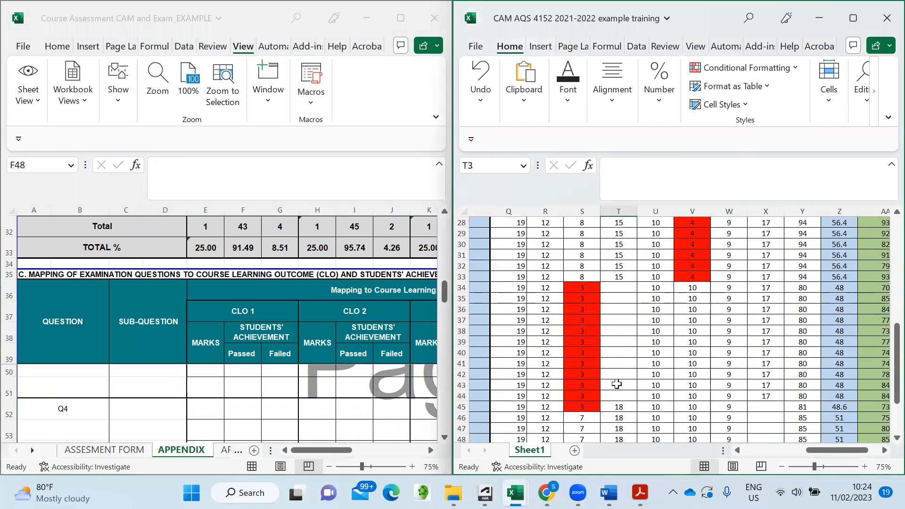
{"action": "scroll", "coordinate": [637, 315], "scroll_direction": "up", "scroll_amount": 1}
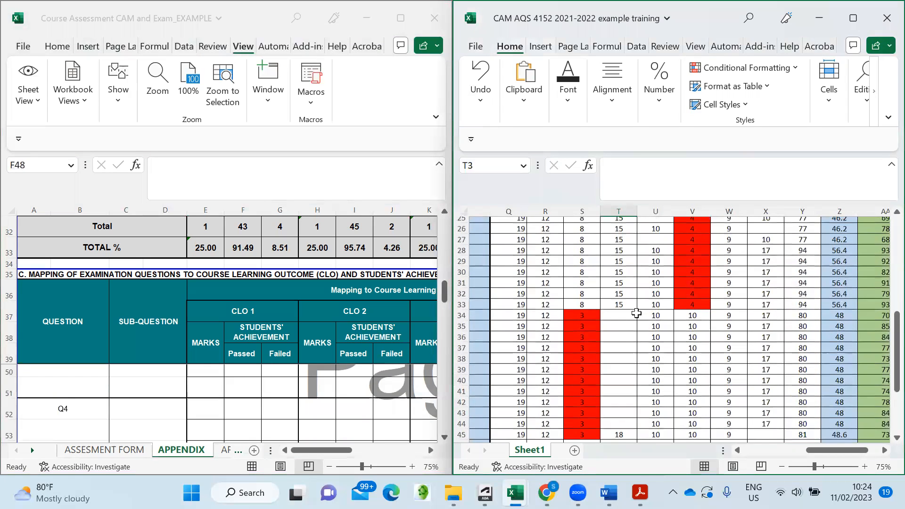
{"action": "scroll", "coordinate": [636, 313], "scroll_direction": "up", "scroll_amount": 1}
{"action": "scroll", "coordinate": [634, 309], "scroll_direction": "up", "scroll_amount": 5}
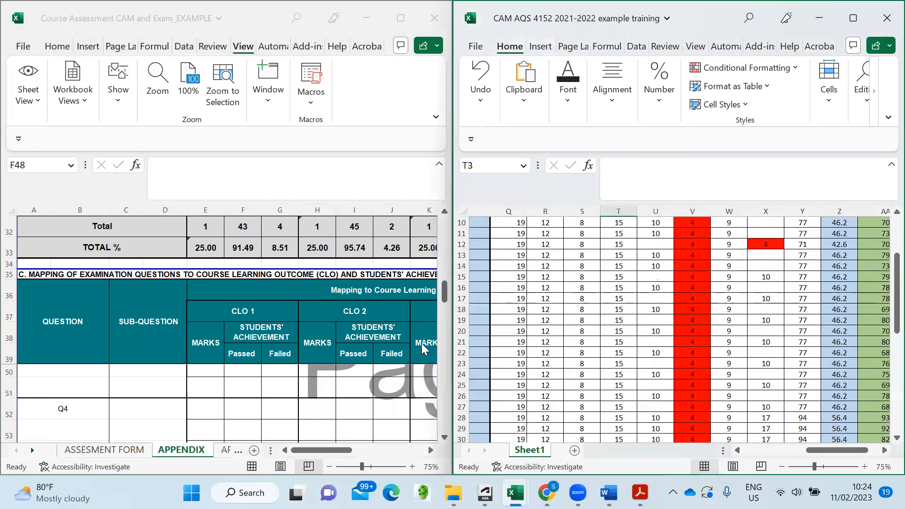
{"action": "left_click", "coordinate": [283, 414]}
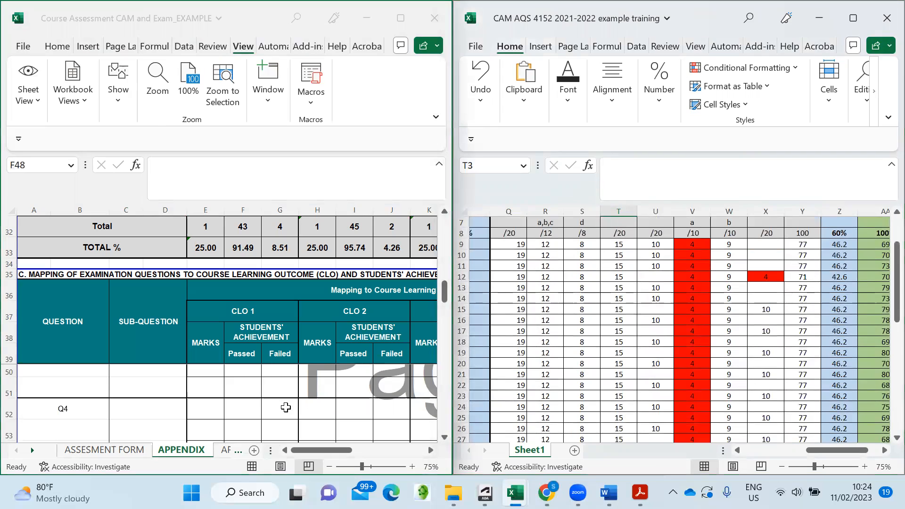
{"action": "scroll", "coordinate": [293, 386], "scroll_direction": "up", "scroll_amount": 2}
{"action": "scroll", "coordinate": [293, 387], "scroll_direction": "down", "scroll_amount": 1}
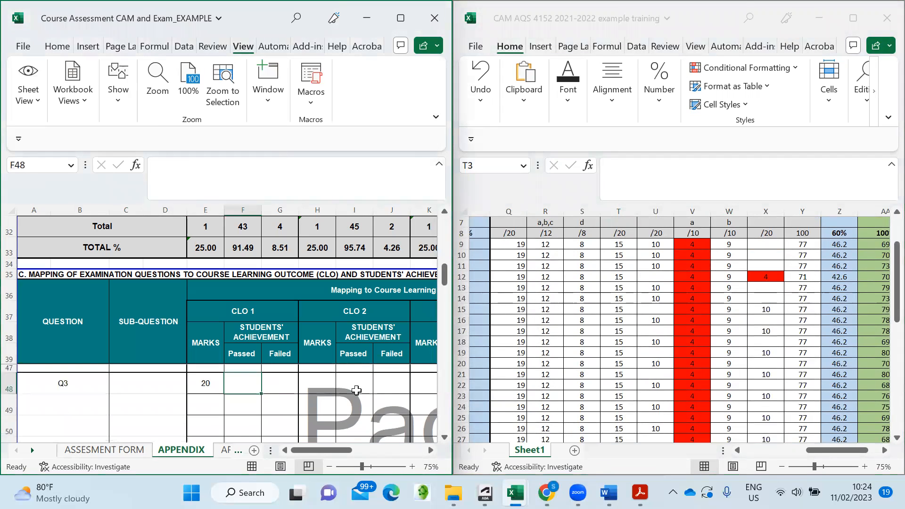
- Check the Q3 results in the exam marks workbook, then return to the appendix Q3 row
{"action": "scroll", "coordinate": [280, 392], "scroll_direction": "up", "scroll_amount": 1}
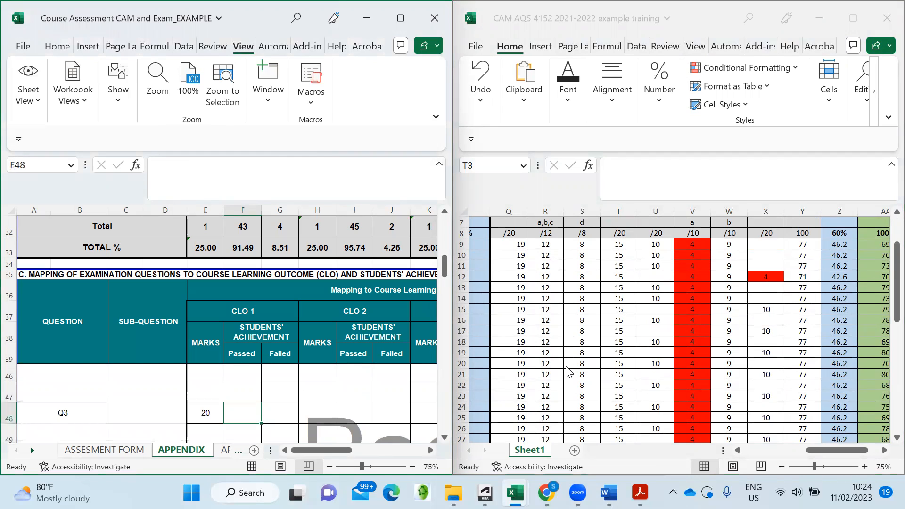
{"action": "scroll", "coordinate": [760, 326], "scroll_direction": "up", "scroll_amount": 3}
{"action": "scroll", "coordinate": [754, 325], "scroll_direction": "down", "scroll_amount": 2}
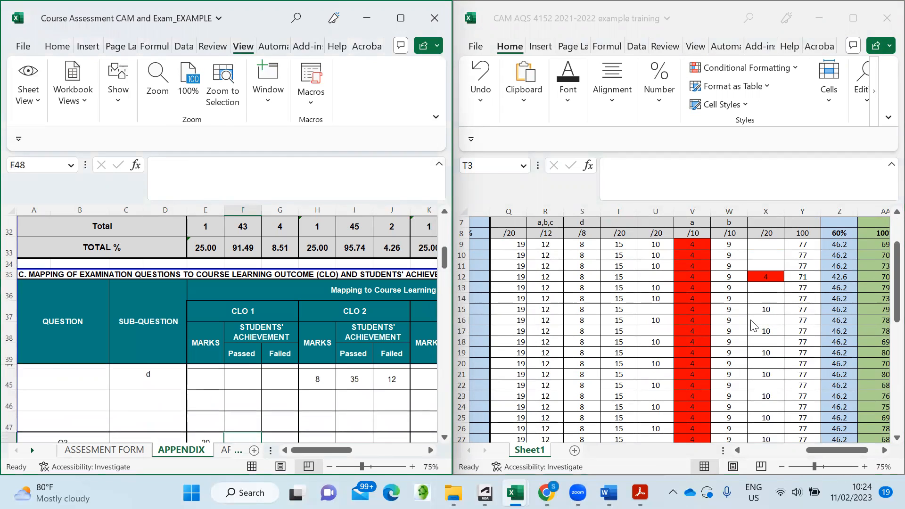
{"action": "left_click", "coordinate": [752, 314]}
{"action": "scroll", "coordinate": [751, 313], "scroll_direction": "up", "scroll_amount": 2}
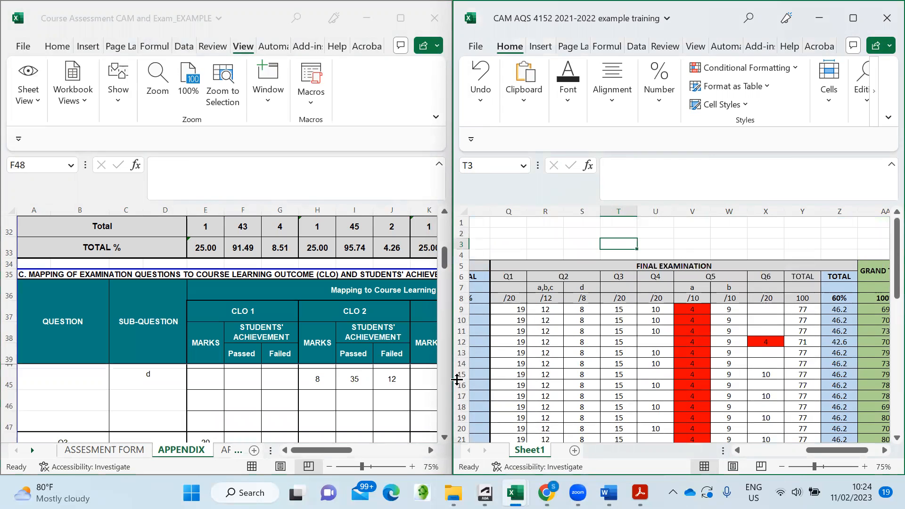
{"action": "scroll", "coordinate": [236, 404], "scroll_direction": "down", "scroll_amount": 1}
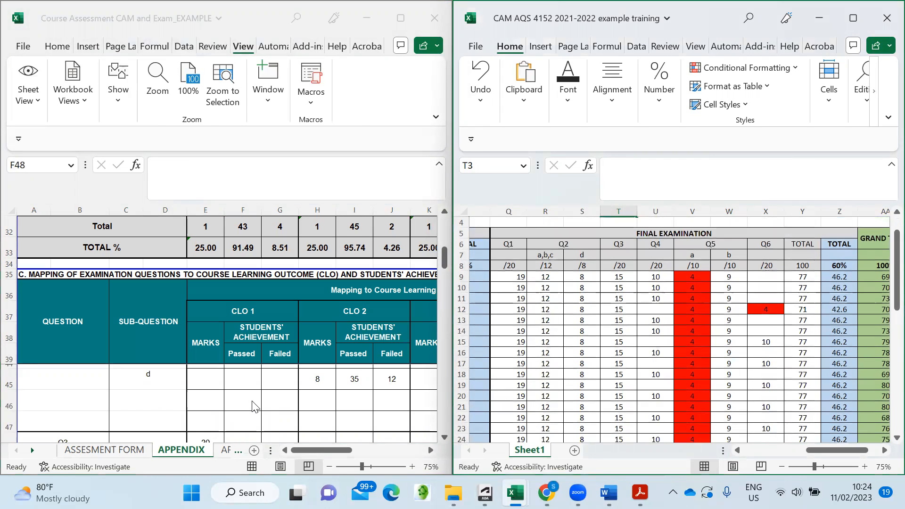
{"action": "left_click", "coordinate": [253, 401]}
{"action": "scroll", "coordinate": [252, 401], "scroll_direction": "down", "scroll_amount": 2}
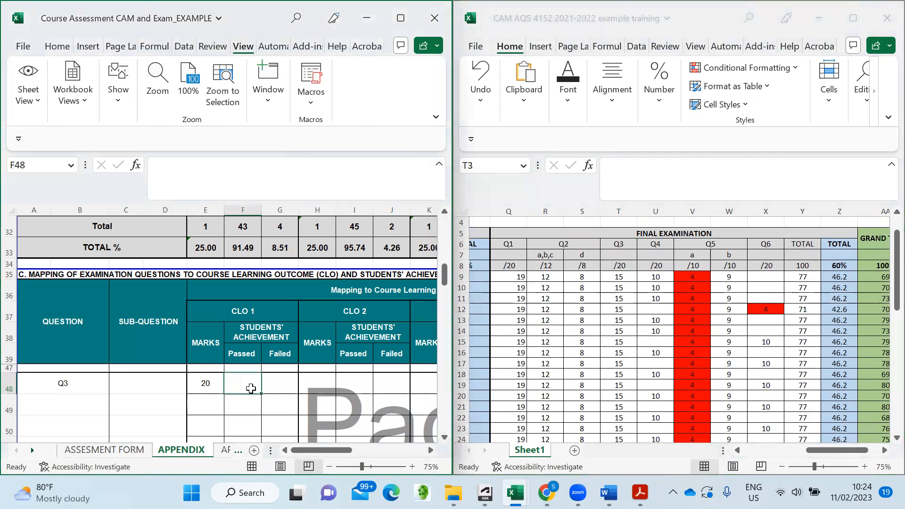
{"action": "left_click", "coordinate": [251, 403]}
{"action": "left_click", "coordinate": [254, 385]}
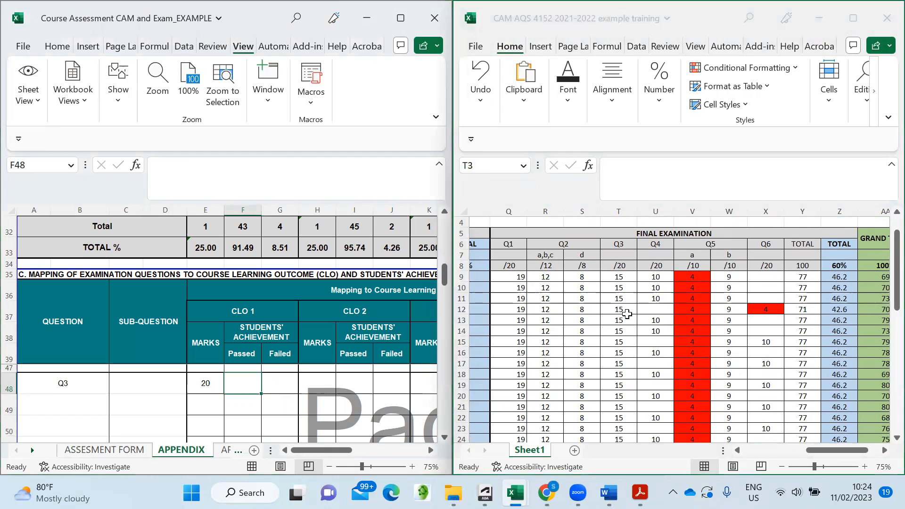
{"action": "scroll", "coordinate": [627, 314], "scroll_direction": "down", "scroll_amount": 14}
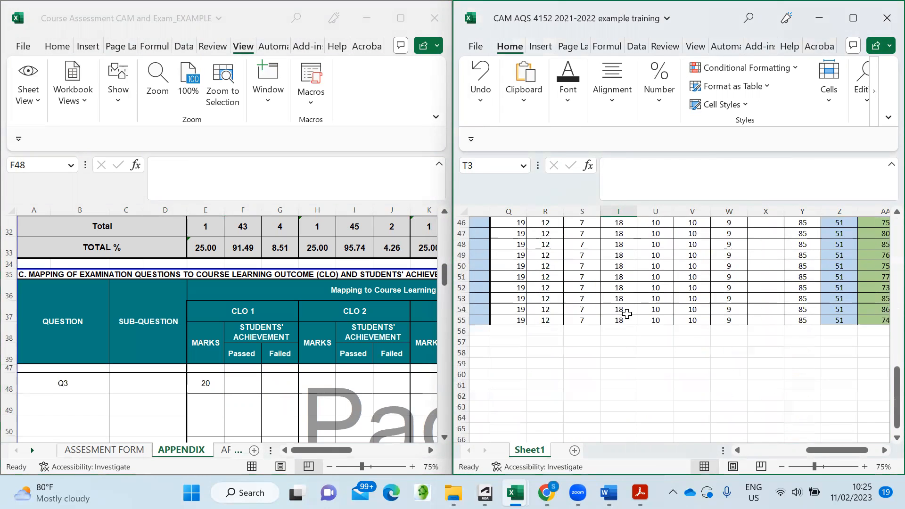
{"action": "scroll", "coordinate": [627, 314], "scroll_direction": "up", "scroll_amount": 7}
- Enter 47 passed and 0 failed for Q3 under CLO 1
{"action": "left_click", "coordinate": [249, 384]}
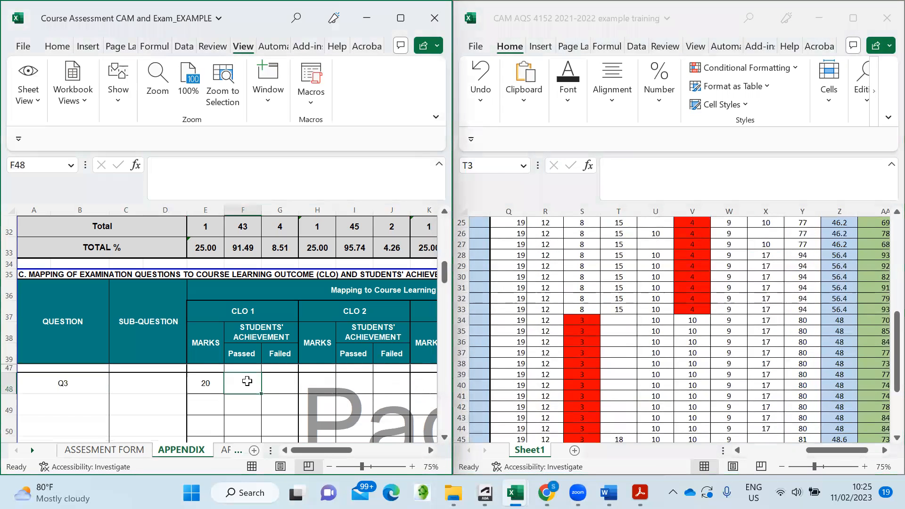
{"action": "type", "text": "47"}
{"action": "left_click", "coordinate": [285, 383]}
{"action": "type", "text": "0"}
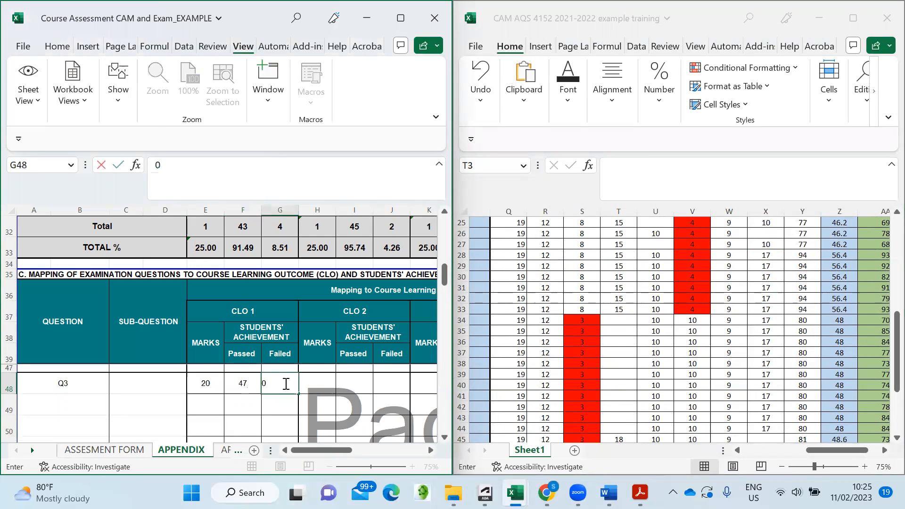
{"action": "left_click", "coordinate": [319, 398]}
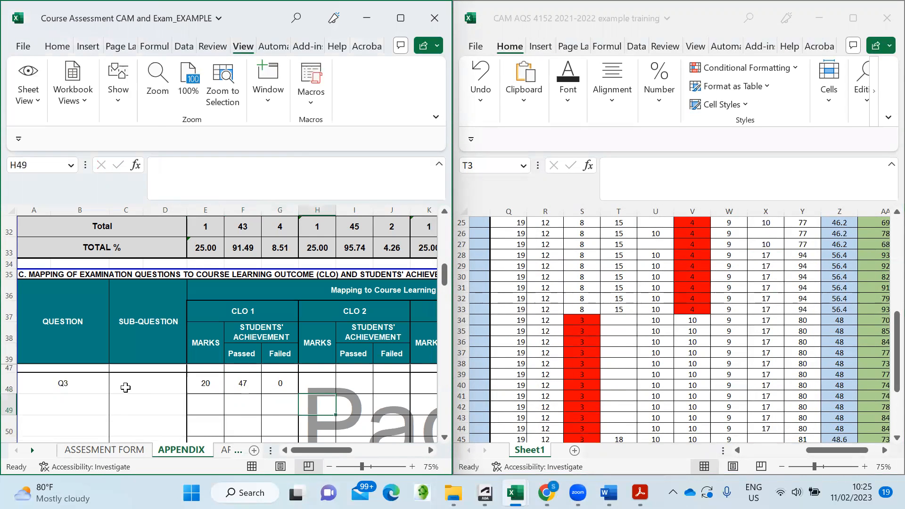
{"action": "scroll", "coordinate": [124, 389], "scroll_direction": "down", "scroll_amount": 2}
- Bring up the AQS 4152 TOS Word document with the Q4(a) and Q4(b) marks and CLOs
{"action": "left_click", "coordinate": [87, 412]}
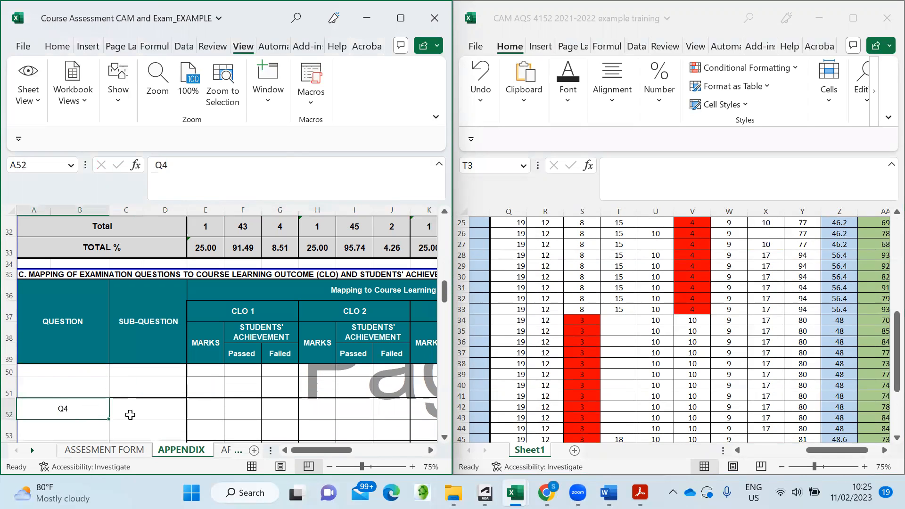
{"action": "left_click", "coordinate": [130, 415]}
{"action": "left_click", "coordinate": [729, 326]}
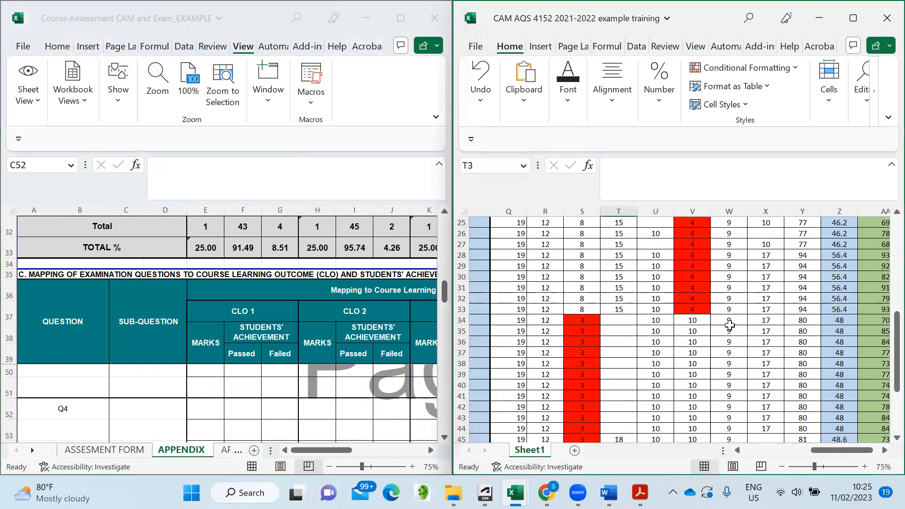
{"action": "scroll", "coordinate": [729, 325], "scroll_direction": "up", "scroll_amount": 8}
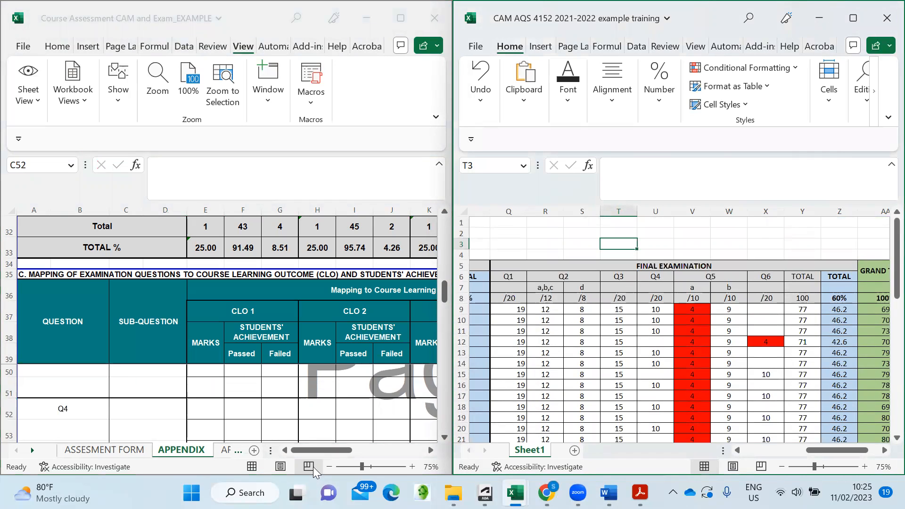
{"action": "mouse_move", "coordinate": [609, 493]}
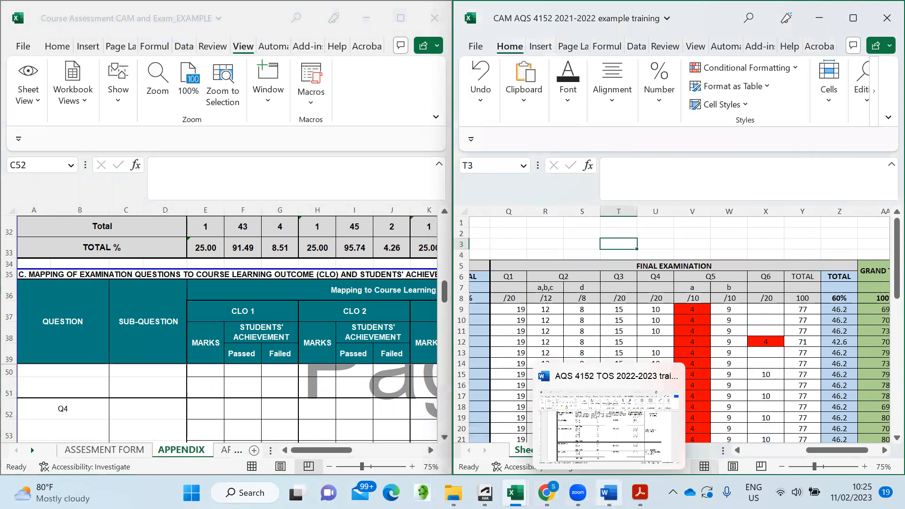
{"action": "left_click", "coordinate": [607, 440]}
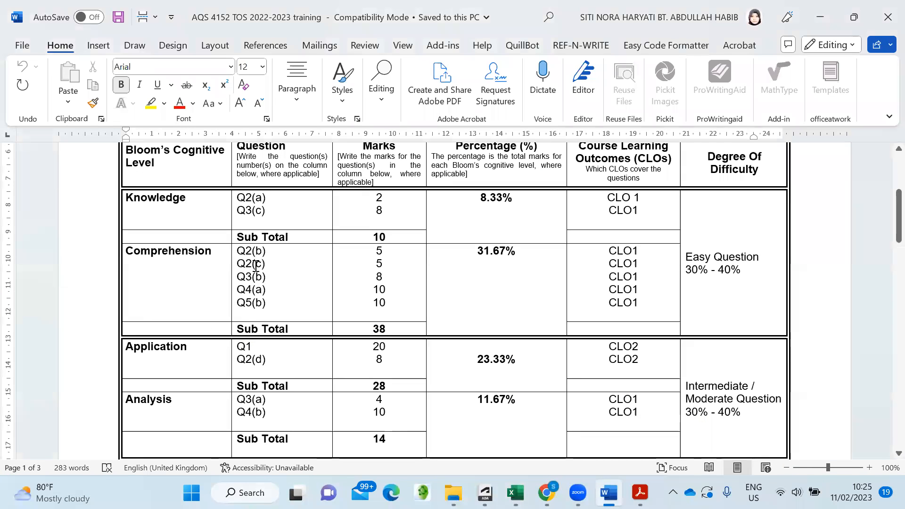
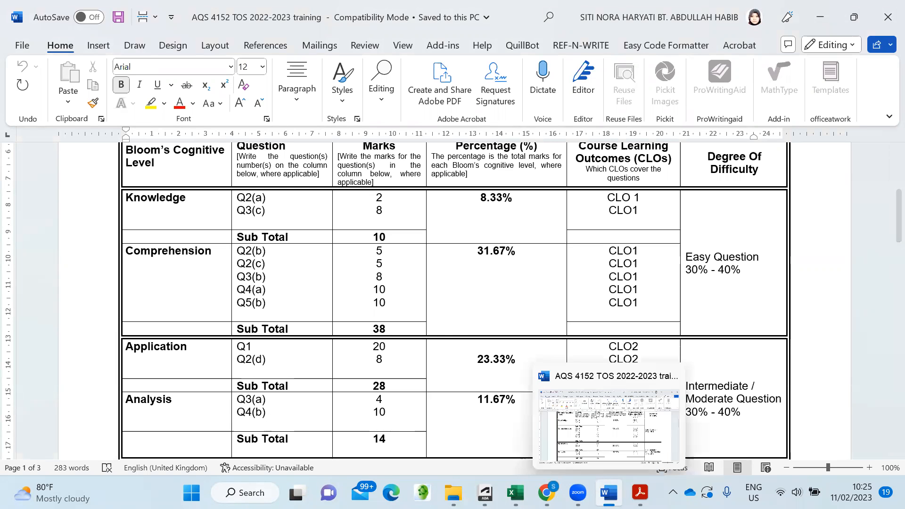
- In the Course Assessment appendix, enter 20 marks for Q4 under CLO 1
{"action": "left_click", "coordinate": [515, 493]}
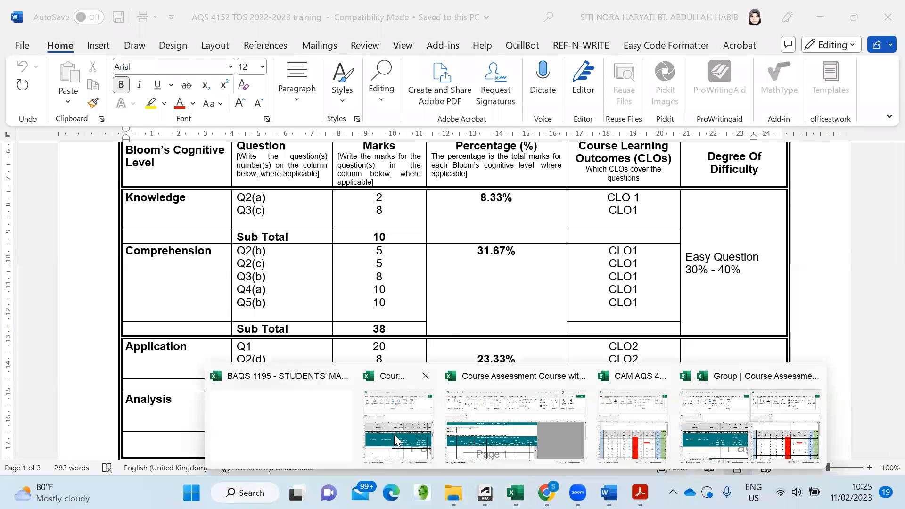
{"action": "left_click", "coordinate": [375, 432]}
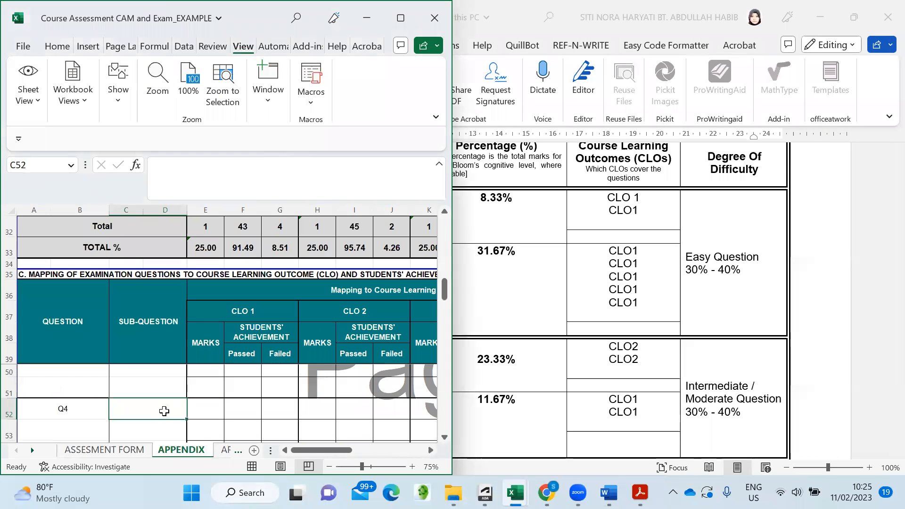
{"action": "left_click", "coordinate": [212, 411]}
{"action": "type", "text": "2"}
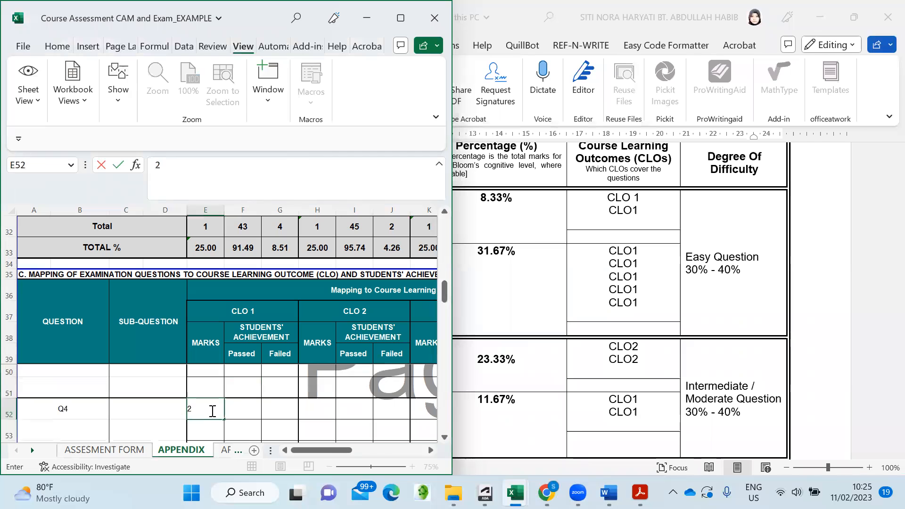
{"action": "key", "text": "Tab"}
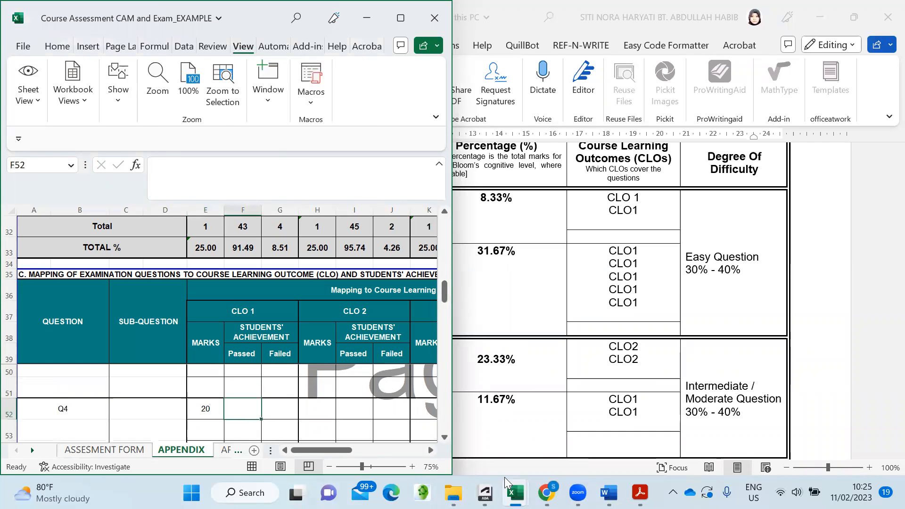
- Bring the CAM AQS 4152 results workbook forward
{"action": "mouse_move", "coordinate": [485, 493]}
{"action": "mouse_move", "coordinate": [515, 493]}
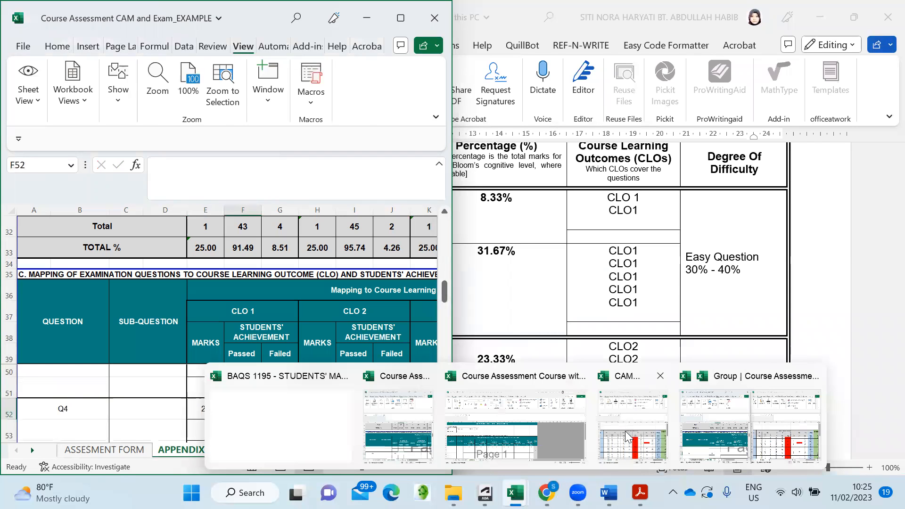
{"action": "left_click", "coordinate": [625, 399]}
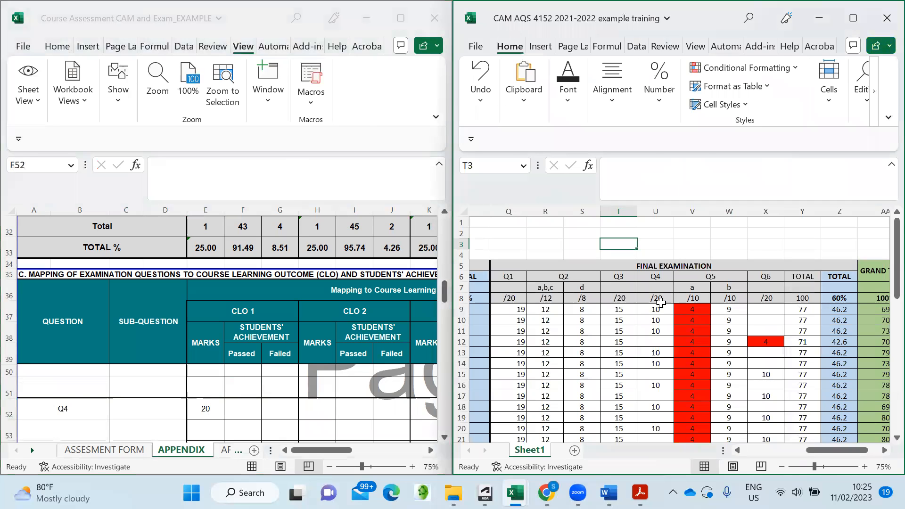
- Check the Q4 exam results, then record 47 passed and 0 failed under CLO 1
{"action": "scroll", "coordinate": [659, 326], "scroll_direction": "down", "scroll_amount": 1}
{"action": "left_click", "coordinate": [660, 310]}
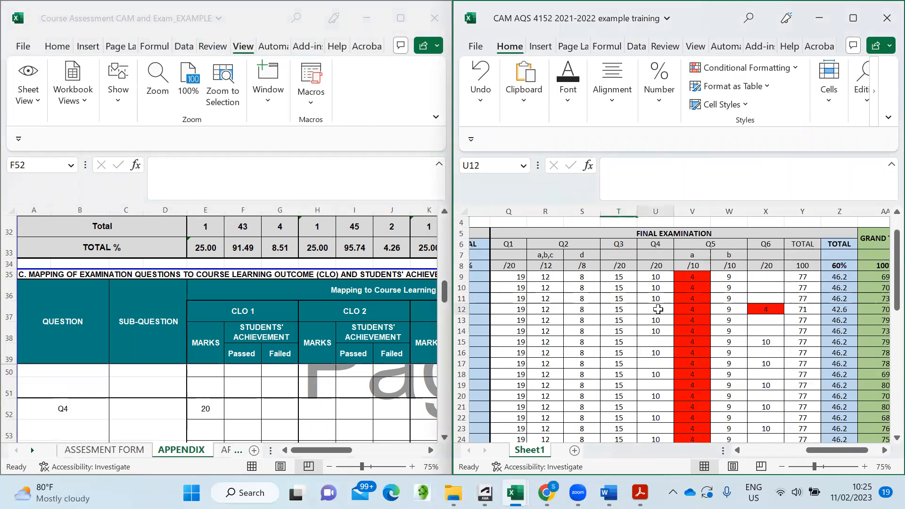
{"action": "scroll", "coordinate": [662, 293], "scroll_direction": "down", "scroll_amount": 8}
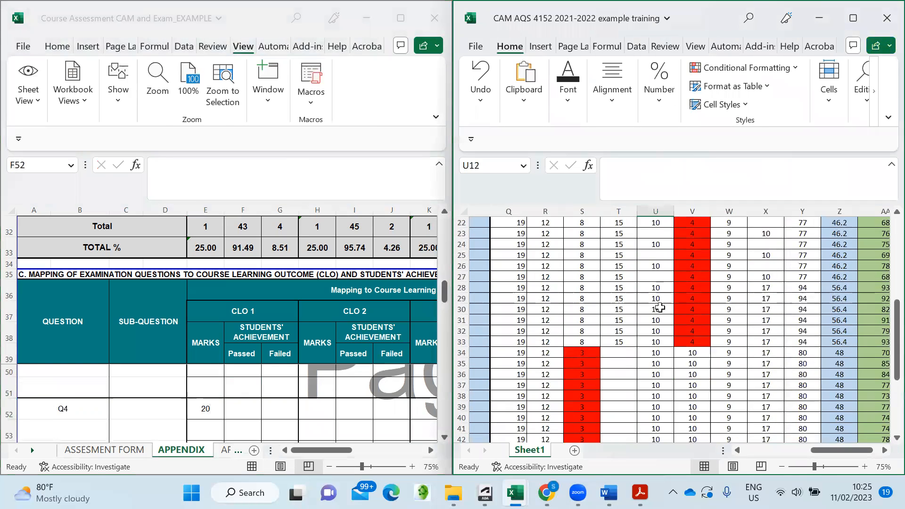
{"action": "scroll", "coordinate": [660, 313], "scroll_direction": "down", "scroll_amount": 5}
{"action": "scroll", "coordinate": [660, 313], "scroll_direction": "up", "scroll_amount": 5}
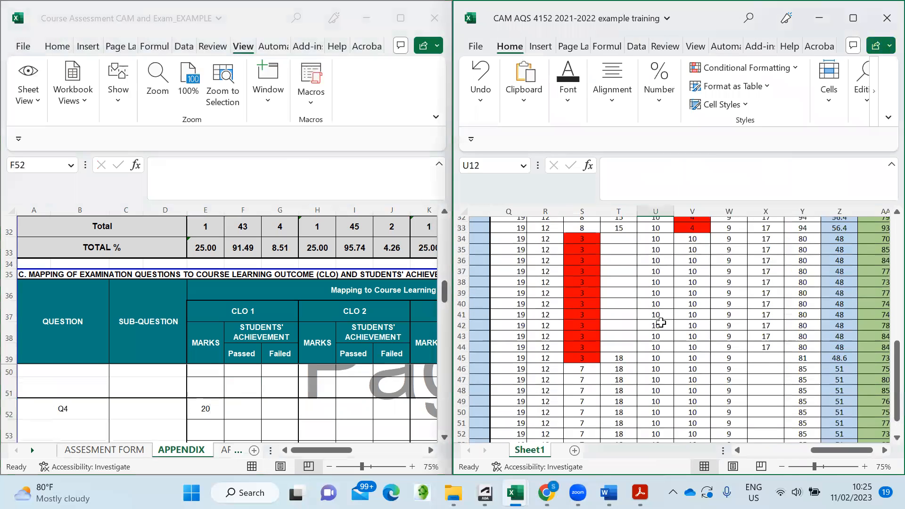
{"action": "left_click", "coordinate": [249, 408]}
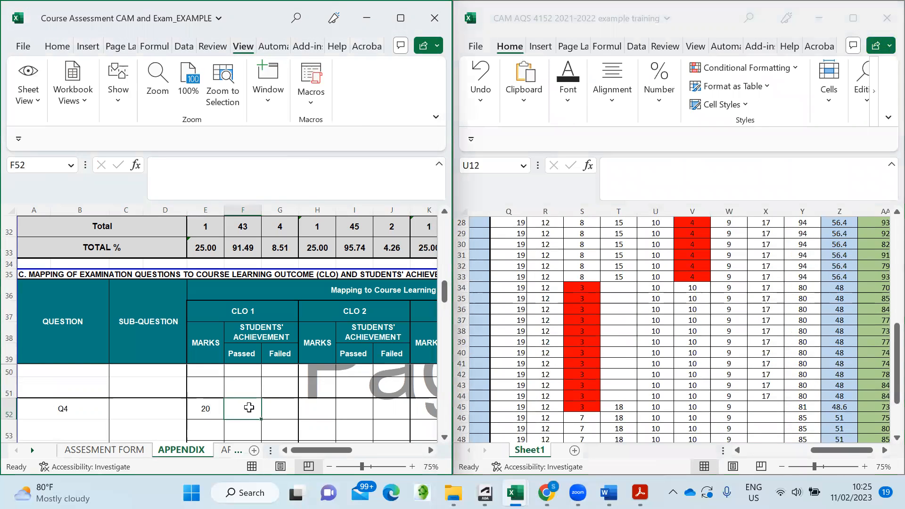
{"action": "type", "text": "47"}
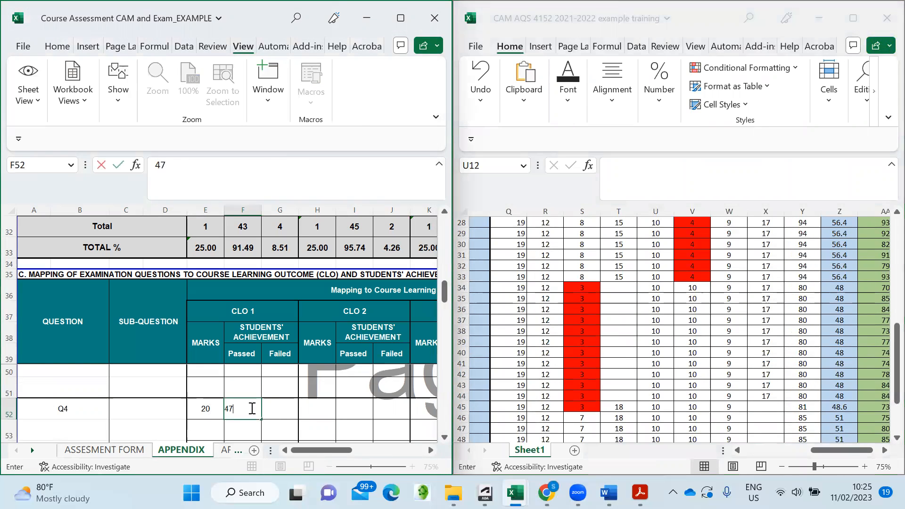
{"action": "left_click", "coordinate": [285, 410]}
{"action": "type", "text": "0"}
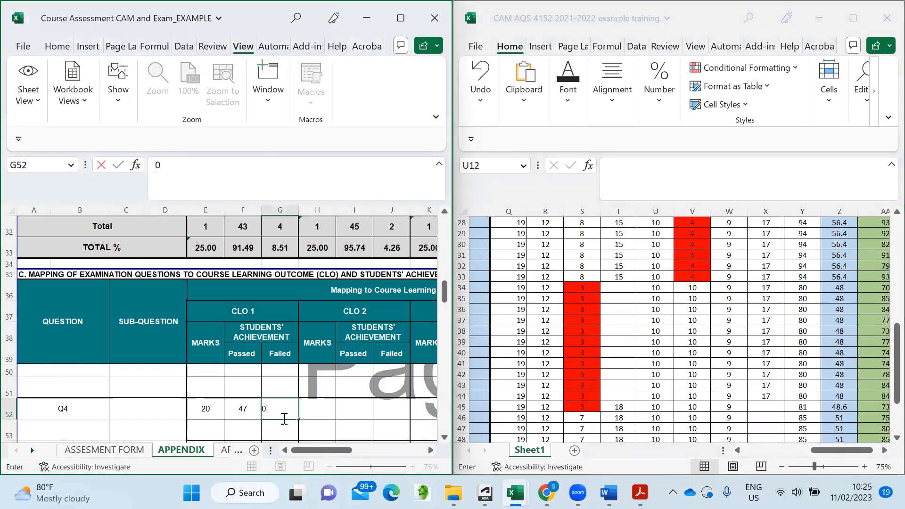
{"action": "left_click", "coordinate": [398, 412]}
- Switch to the AQS 4152 TOS Word document
{"action": "scroll", "coordinate": [203, 418], "scroll_direction": "down", "scroll_amount": 2}
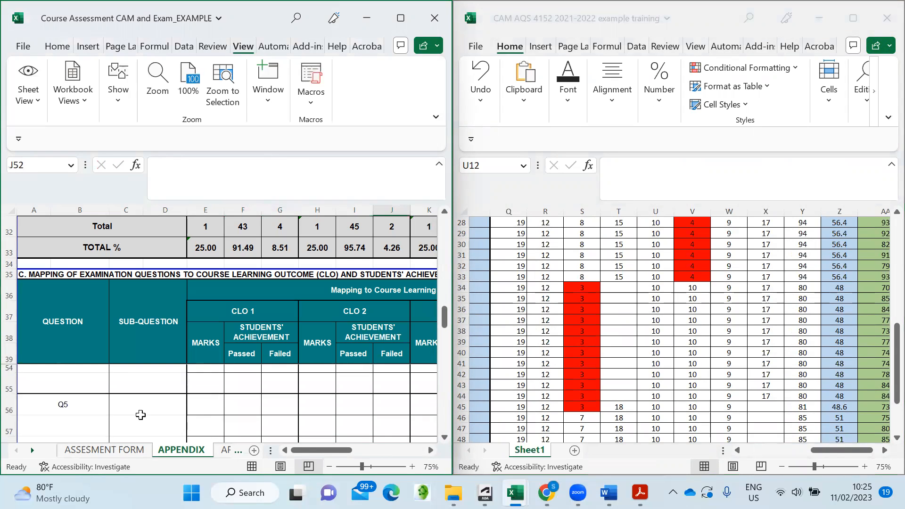
{"action": "left_click", "coordinate": [701, 304]}
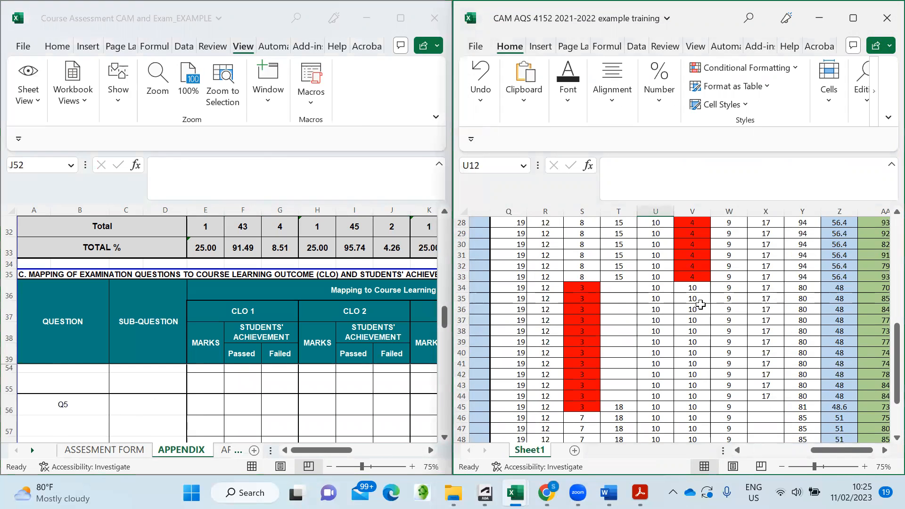
{"action": "scroll", "coordinate": [701, 304], "scroll_direction": "up", "scroll_amount": 9}
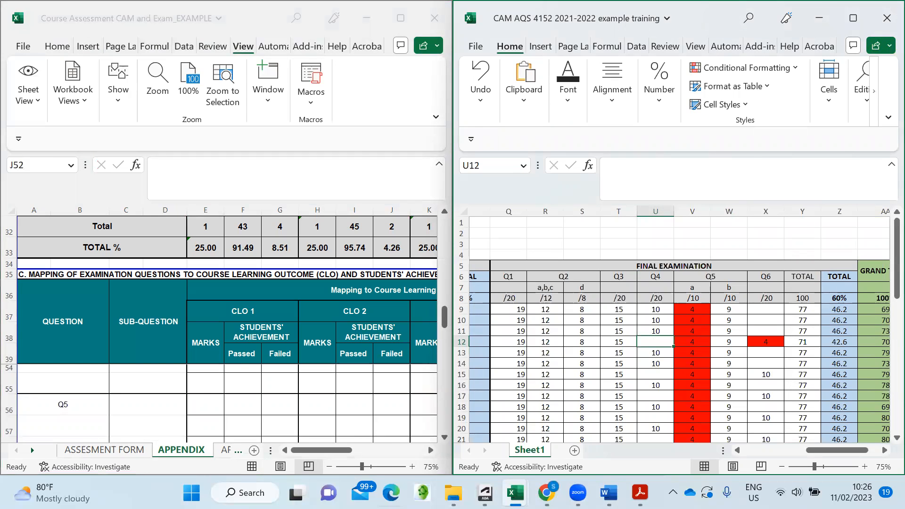
{"action": "left_click", "coordinate": [609, 493]}
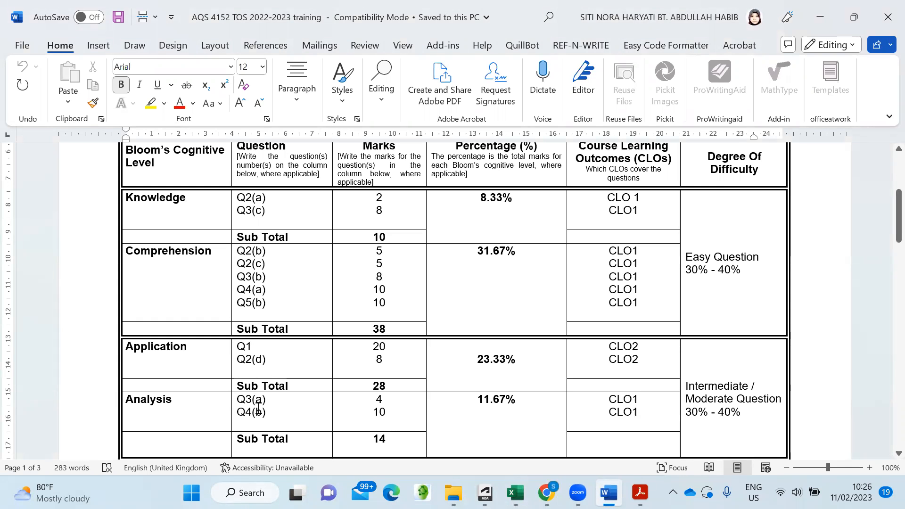
- Review the Word question-to-CLO table, then return to the Course Assessment workbook's Q5 row
{"action": "scroll", "coordinate": [264, 411], "scroll_direction": "down", "scroll_amount": 3}
{"action": "scroll", "coordinate": [266, 411], "scroll_direction": "down", "scroll_amount": 3}
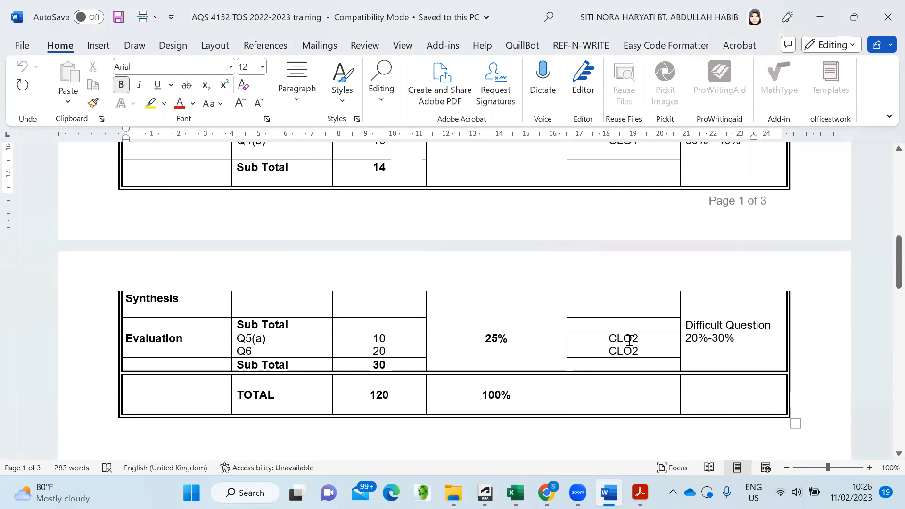
{"action": "scroll", "coordinate": [245, 351], "scroll_direction": "up", "scroll_amount": 4}
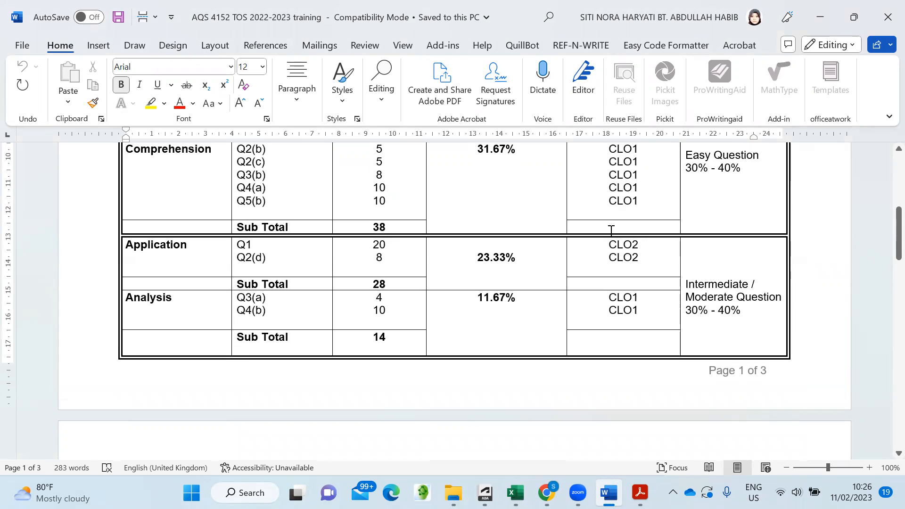
{"action": "left_click", "coordinate": [515, 492]}
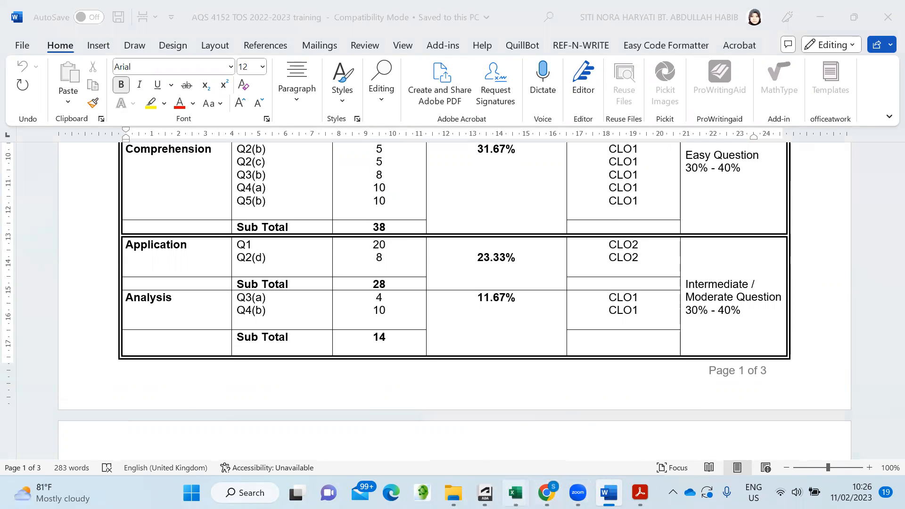
{"action": "left_click", "coordinate": [393, 452]}
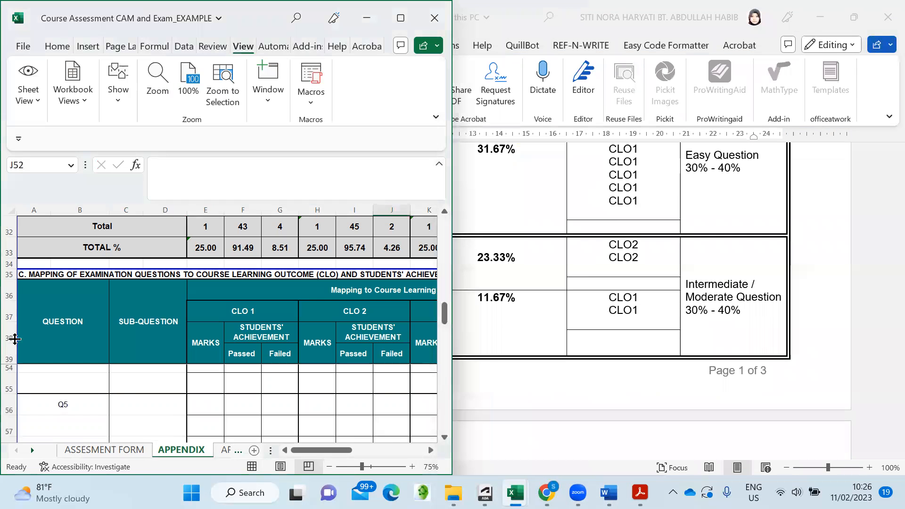
- Label Q5's sub-questions a and b in the appendix table
{"action": "left_click", "coordinate": [139, 404]}
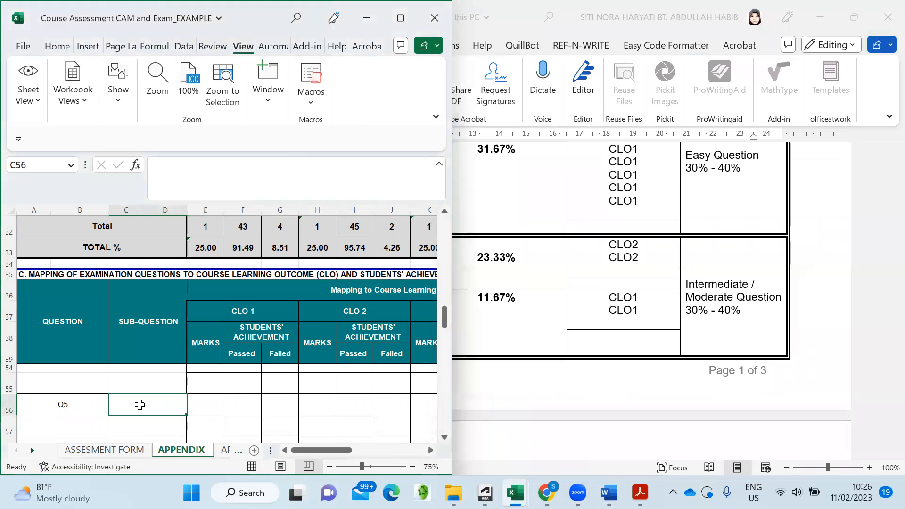
{"action": "type", "text": "a"}
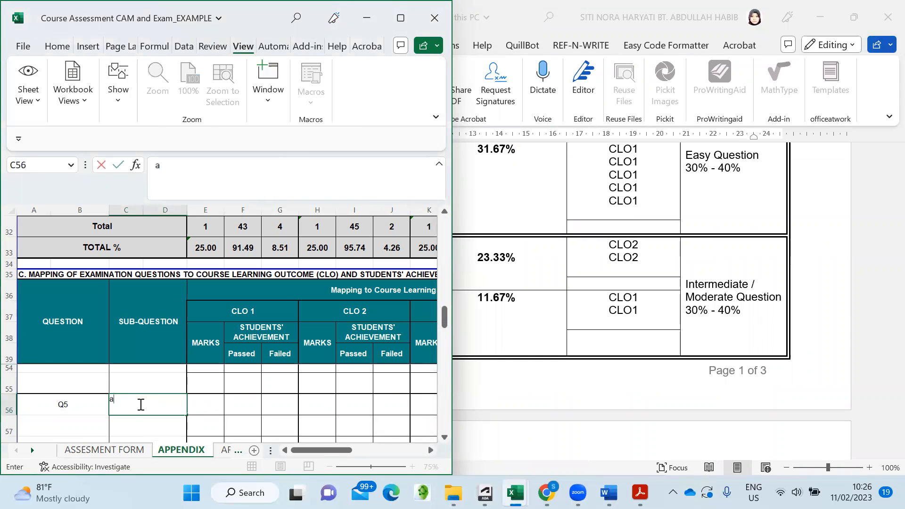
{"action": "key", "text": "Return"}
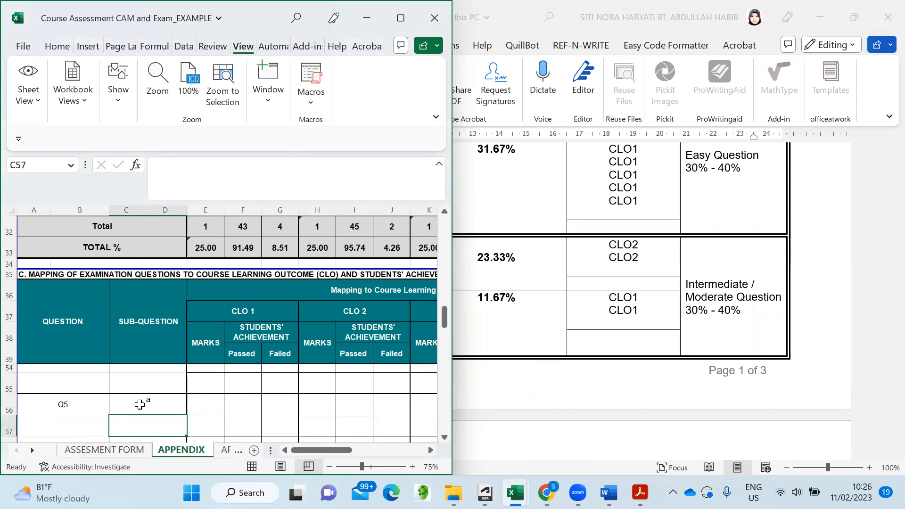
{"action": "type", "text": "b"}
{"action": "key", "text": "Tab"}
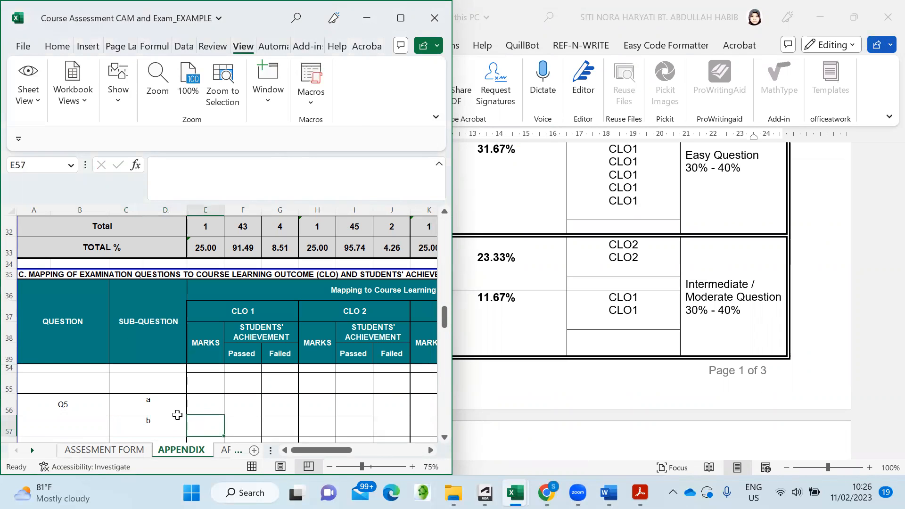
- Select the Q5 CLO 2 marks cell and bring up the CAM AQS 4152 workbook
{"action": "left_click", "coordinate": [316, 406]}
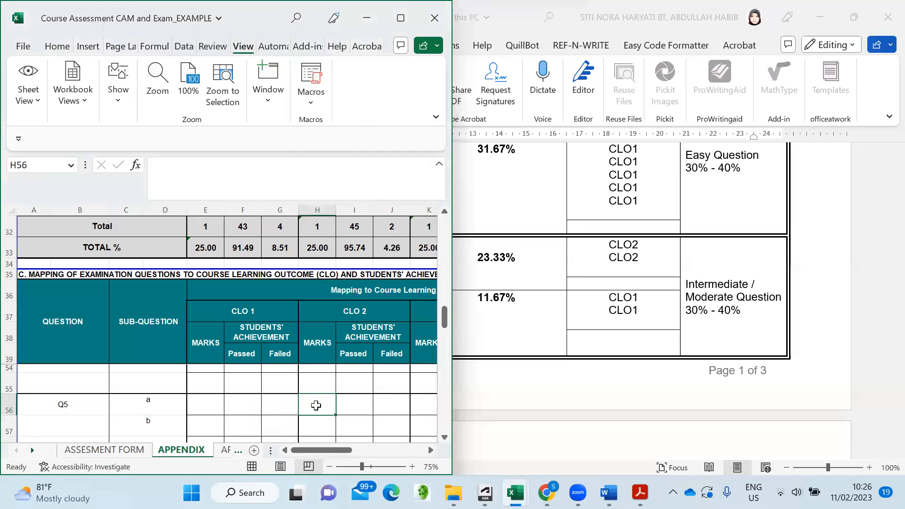
{"action": "mouse_move", "coordinate": [516, 493]}
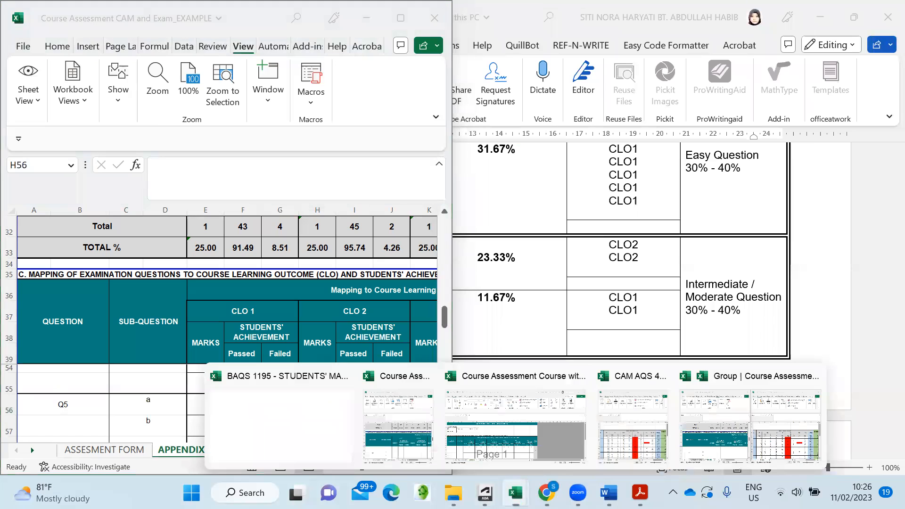
{"action": "left_click", "coordinate": [629, 443]}
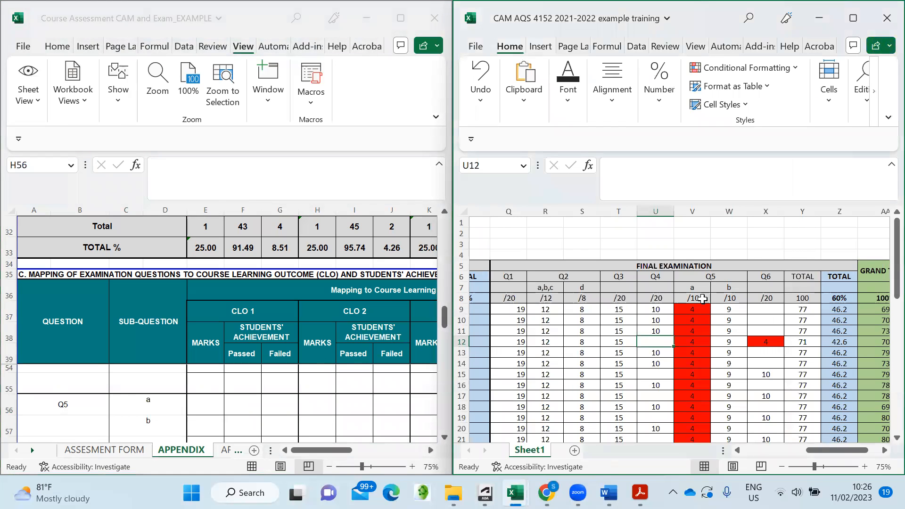
- Enter 10 marks for Q5(a) under CLO 2 and check the Q5 results in the marks sheet
{"action": "left_click", "coordinate": [321, 402]}
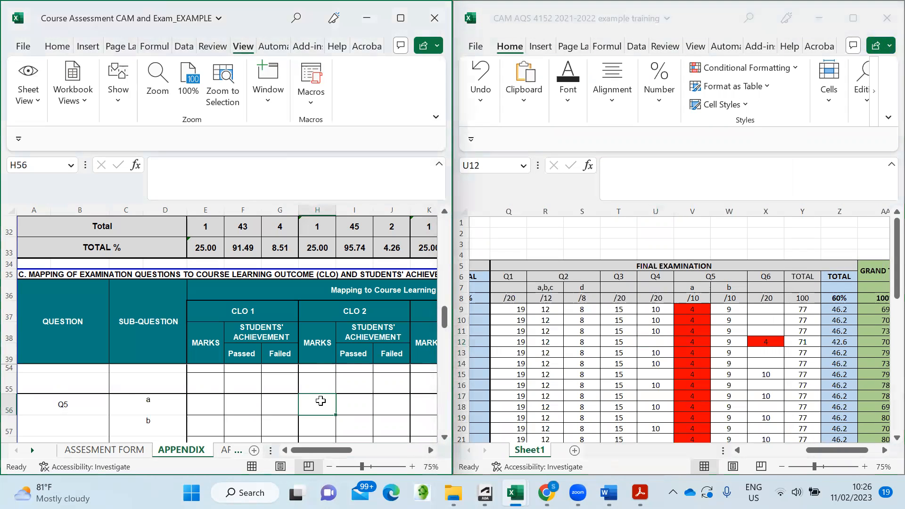
{"action": "type", "text": "10"}
{"action": "left_click", "coordinate": [366, 412]}
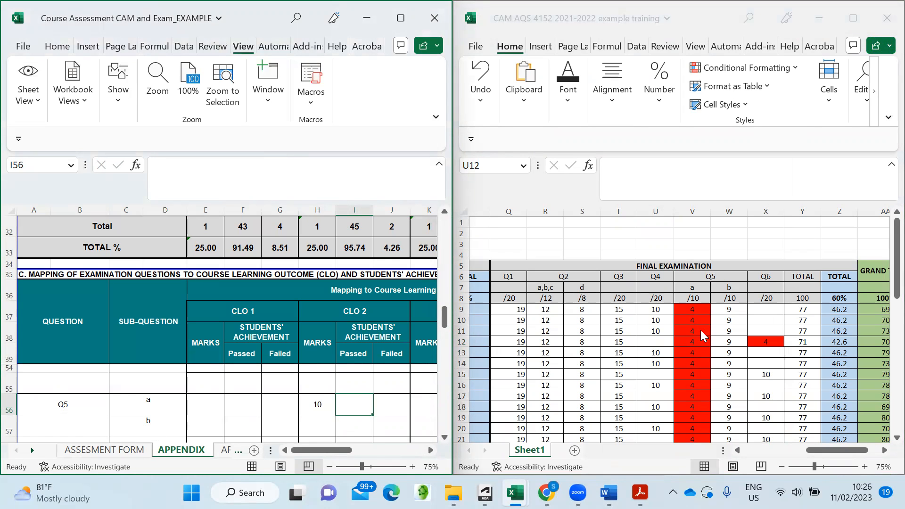
{"action": "left_click", "coordinate": [707, 351]}
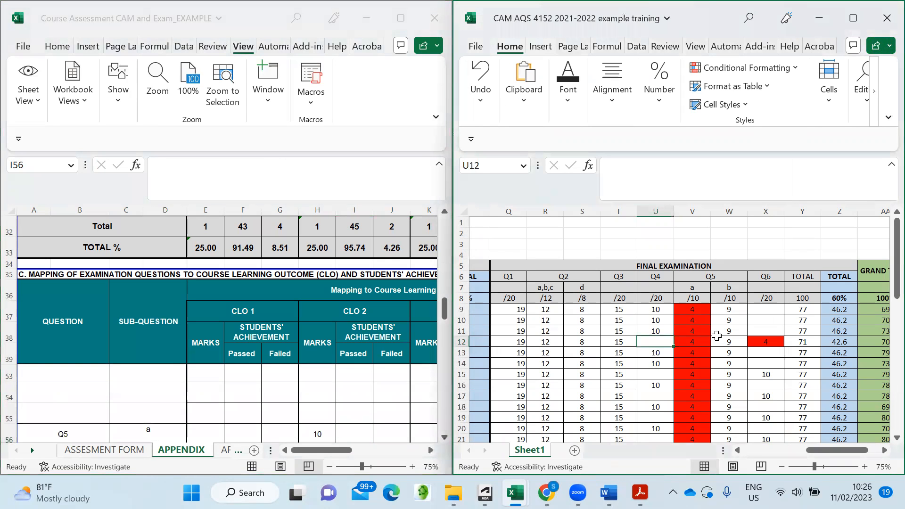
{"action": "scroll", "coordinate": [724, 346], "scroll_direction": "down", "scroll_amount": 8}
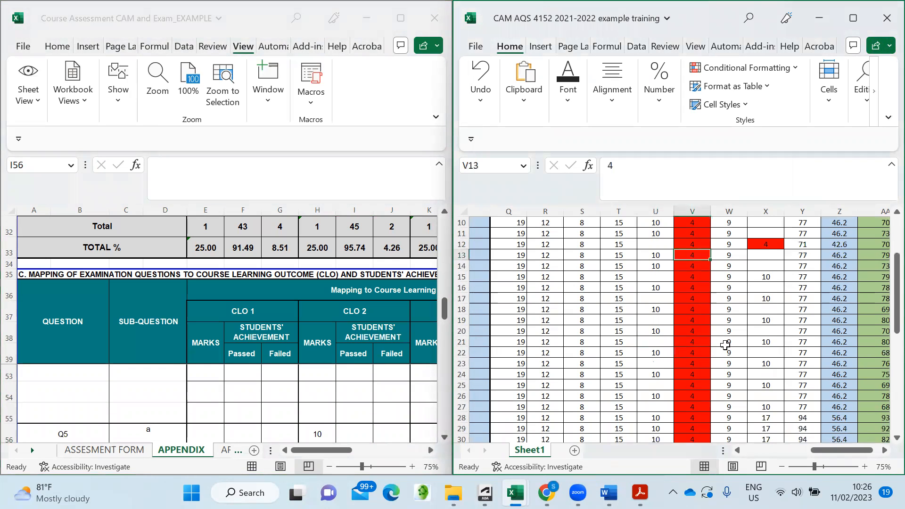
{"action": "scroll", "coordinate": [723, 344], "scroll_direction": "up", "scroll_amount": 8}
{"action": "scroll", "coordinate": [707, 321], "scroll_direction": "down", "scroll_amount": 4}
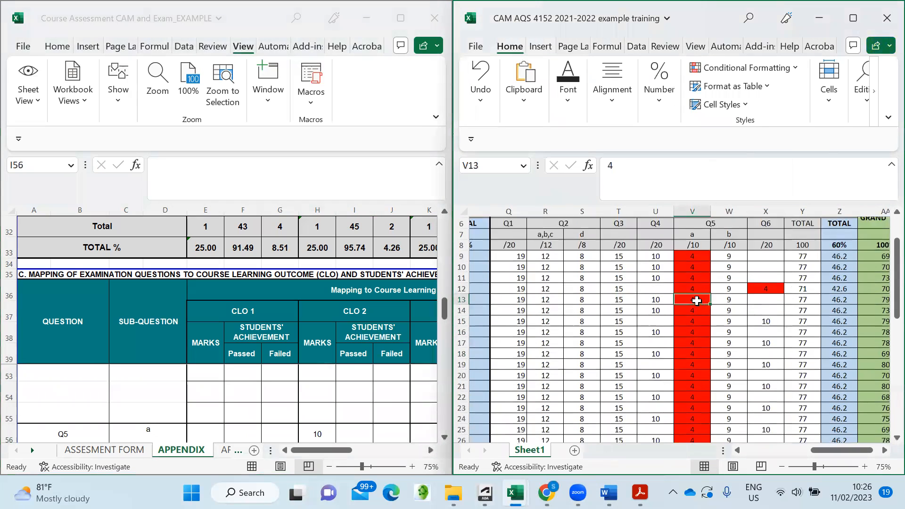
{"action": "scroll", "coordinate": [694, 289], "scroll_direction": "down", "scroll_amount": 12}
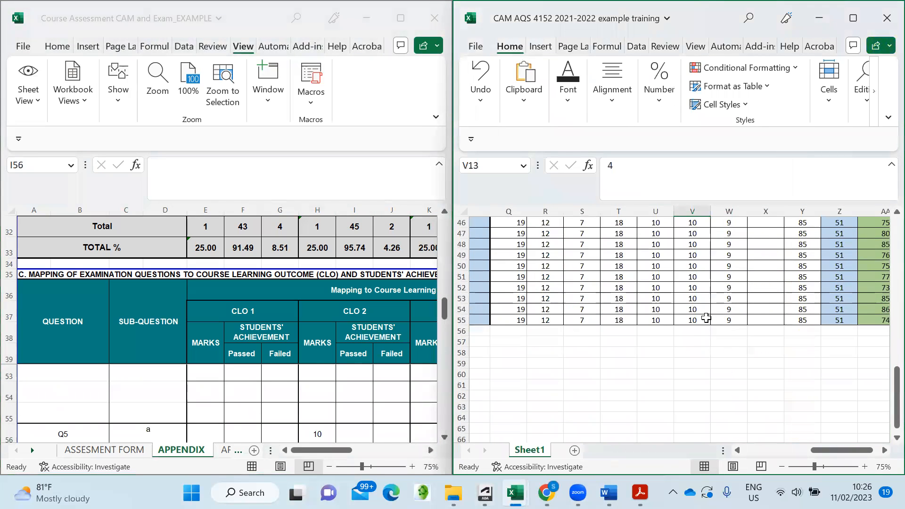
{"action": "scroll", "coordinate": [706, 318], "scroll_direction": "up", "scroll_amount": 7}
{"action": "scroll", "coordinate": [706, 318], "scroll_direction": "up", "scroll_amount": 6}
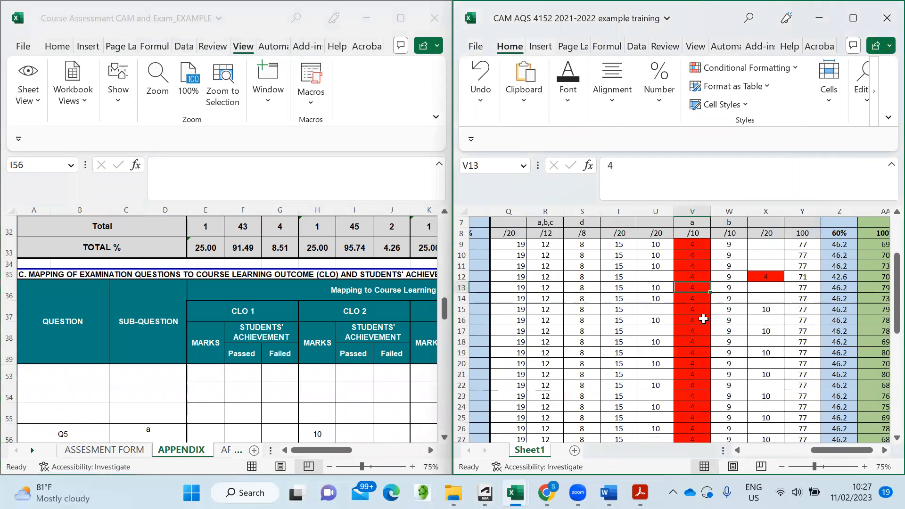
{"action": "left_click", "coordinate": [348, 398]}
{"action": "scroll", "coordinate": [348, 398], "scroll_direction": "down", "scroll_amount": 1}
{"action": "scroll", "coordinate": [661, 314], "scroll_direction": "up", "scroll_amount": 1}
{"action": "scroll", "coordinate": [669, 313], "scroll_direction": "down", "scroll_amount": 1}
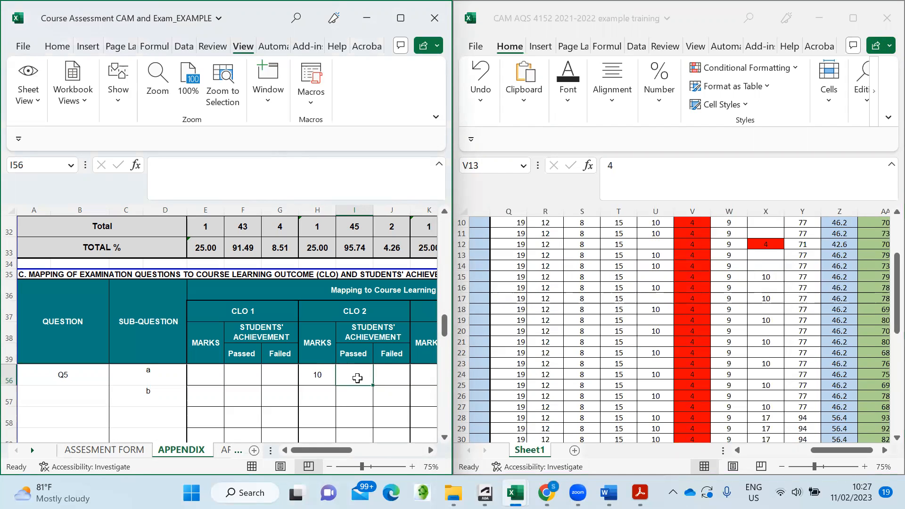
- Record 20 failed and 27 passed for Q5(a) under CLO 2
{"action": "left_click", "coordinate": [394, 377]}
{"action": "type", "text": "20"}
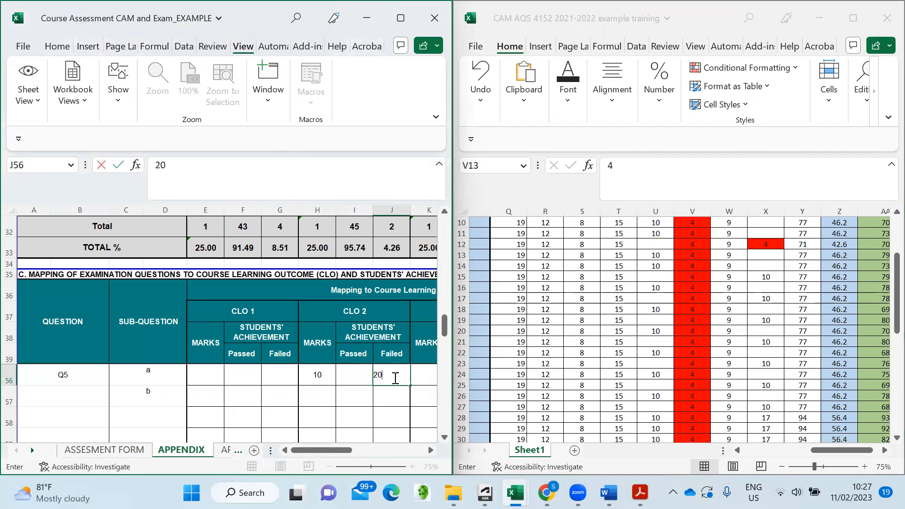
{"action": "left_click", "coordinate": [356, 373]}
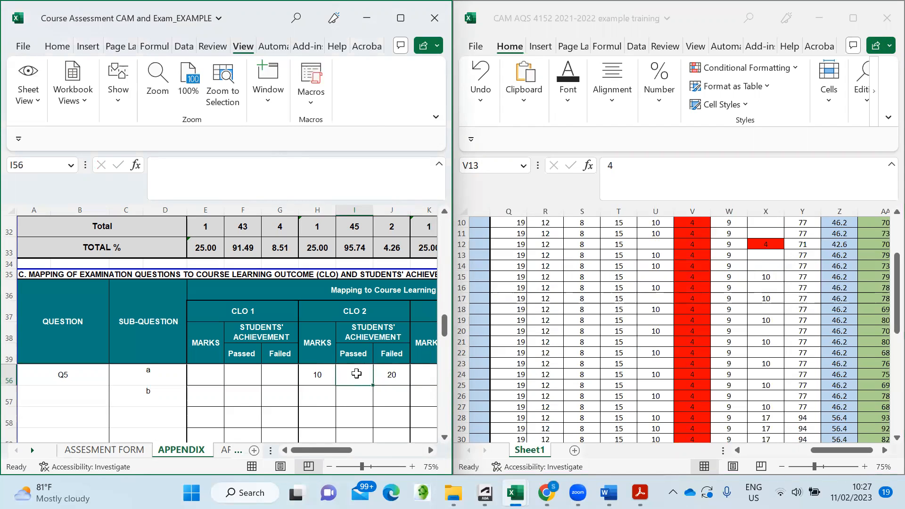
{"action": "type", "text": "2"}
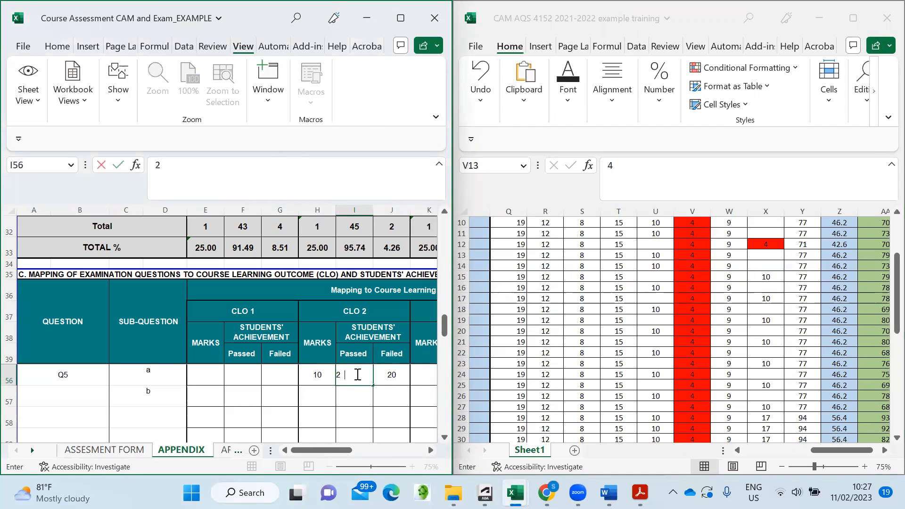
{"action": "type", "text": "7"}
{"action": "key", "text": "Return"}
{"action": "key", "text": "Right"}
- Review the Q5 results again in the student marks sheet
{"action": "scroll", "coordinate": [360, 394], "scroll_direction": "up", "scroll_amount": 1}
{"action": "scroll", "coordinate": [361, 394], "scroll_direction": "down", "scroll_amount": 1}
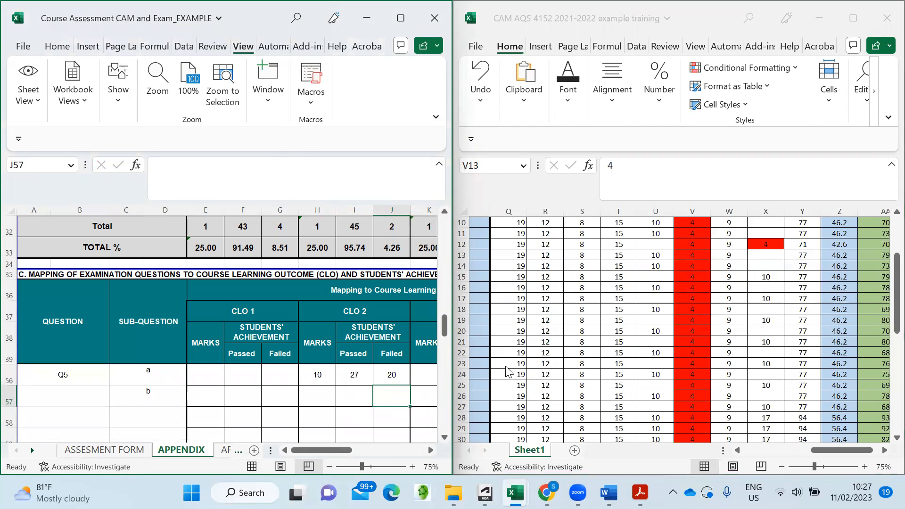
{"action": "left_click", "coordinate": [698, 345]}
{"action": "scroll", "coordinate": [733, 319], "scroll_direction": "up", "scroll_amount": 2}
{"action": "scroll", "coordinate": [735, 319], "scroll_direction": "up", "scroll_amount": 1}
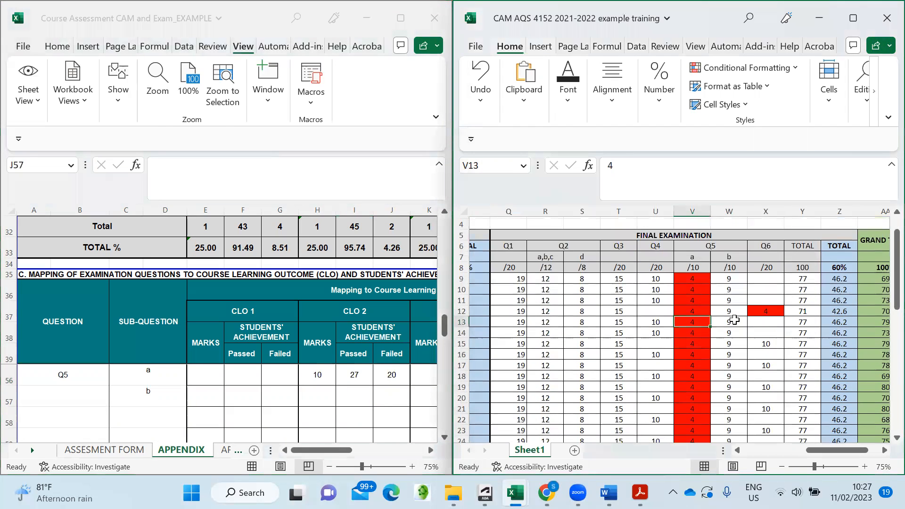
{"action": "scroll", "coordinate": [734, 320], "scroll_direction": "down", "scroll_amount": 3}
{"action": "scroll", "coordinate": [683, 342], "scroll_direction": "down", "scroll_amount": 1}
{"action": "scroll", "coordinate": [682, 340], "scroll_direction": "down", "scroll_amount": 1}
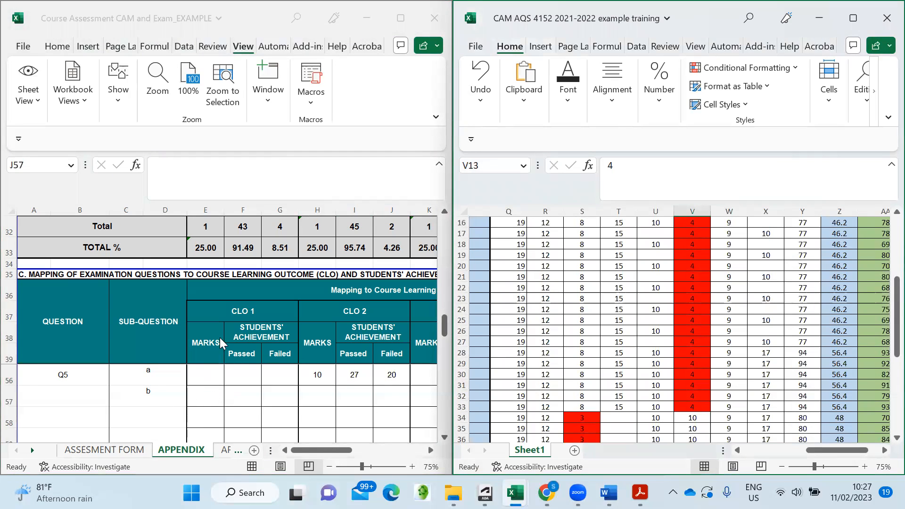
- Enter 10 marks for Q5(b) under CLO 1
{"action": "left_click", "coordinate": [214, 401]}
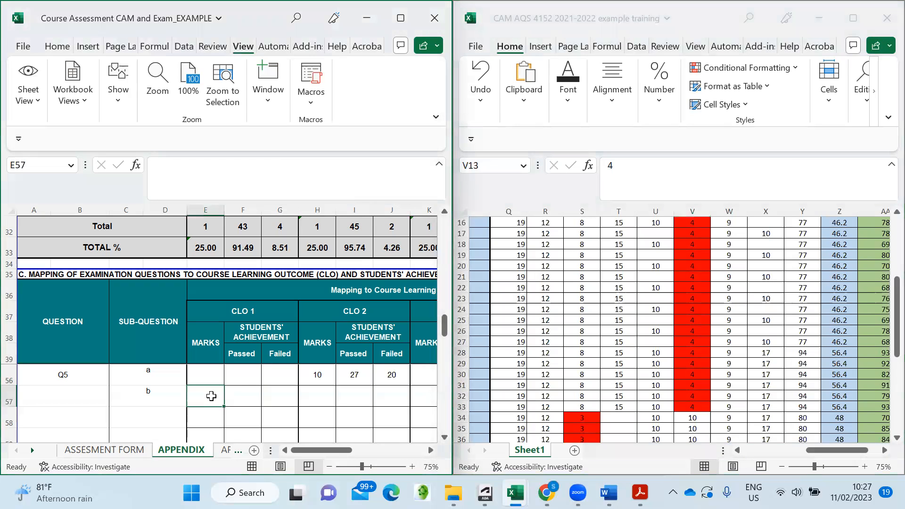
{"action": "scroll", "coordinate": [717, 337], "scroll_direction": "up", "scroll_amount": 5}
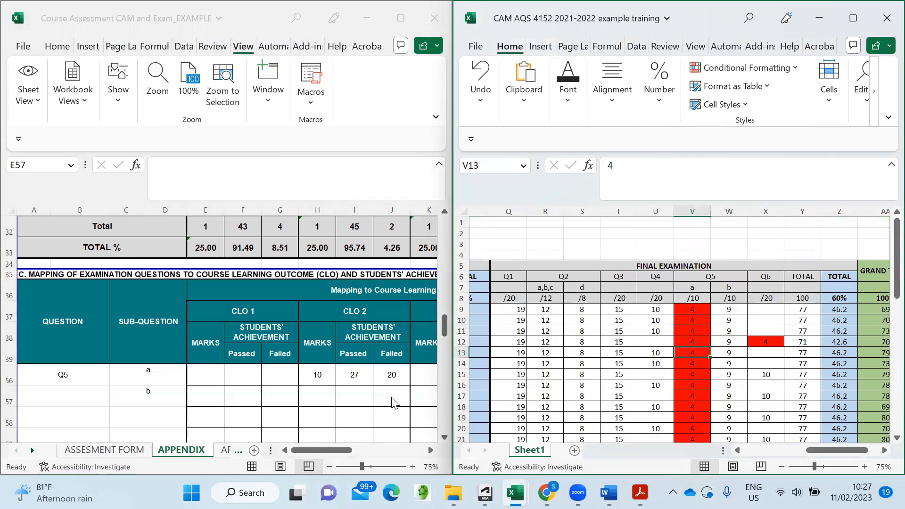
{"action": "left_click", "coordinate": [208, 394]}
{"action": "type", "text": "10"}
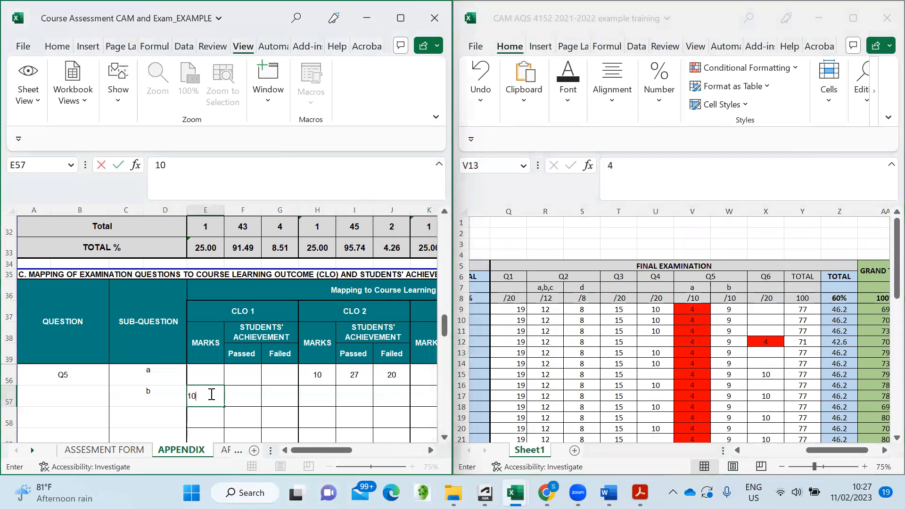
{"action": "left_click", "coordinate": [255, 406]}
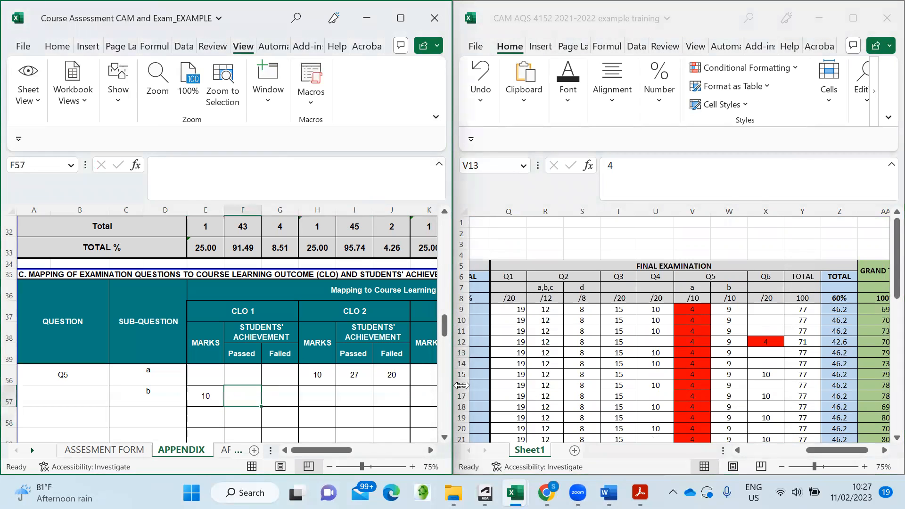
- Check the Q5(b) results, then record 47 passed and 0 failed
{"action": "left_click", "coordinate": [701, 337]}
{"action": "scroll", "coordinate": [734, 331], "scroll_direction": "down", "scroll_amount": 10}
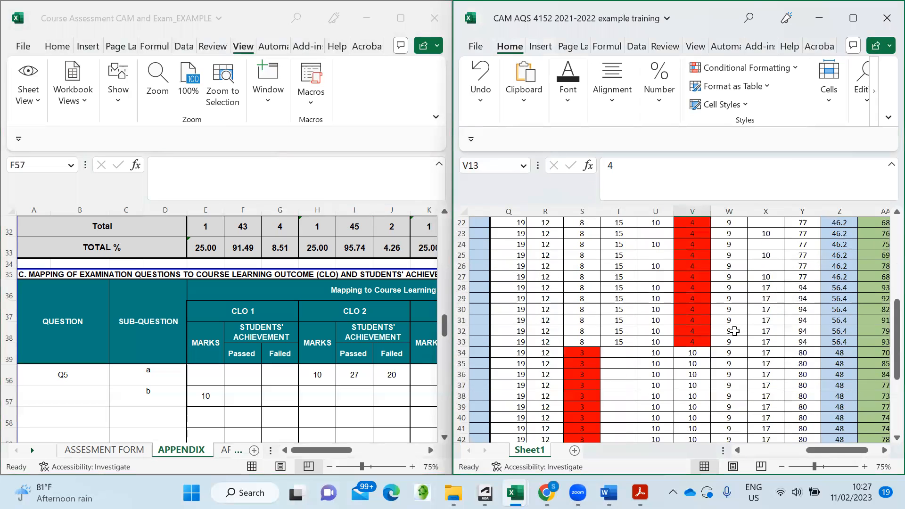
{"action": "scroll", "coordinate": [734, 331], "scroll_direction": "down", "scroll_amount": 3}
{"action": "scroll", "coordinate": [733, 330], "scroll_direction": "up", "scroll_amount": 6}
{"action": "left_click", "coordinate": [254, 400]}
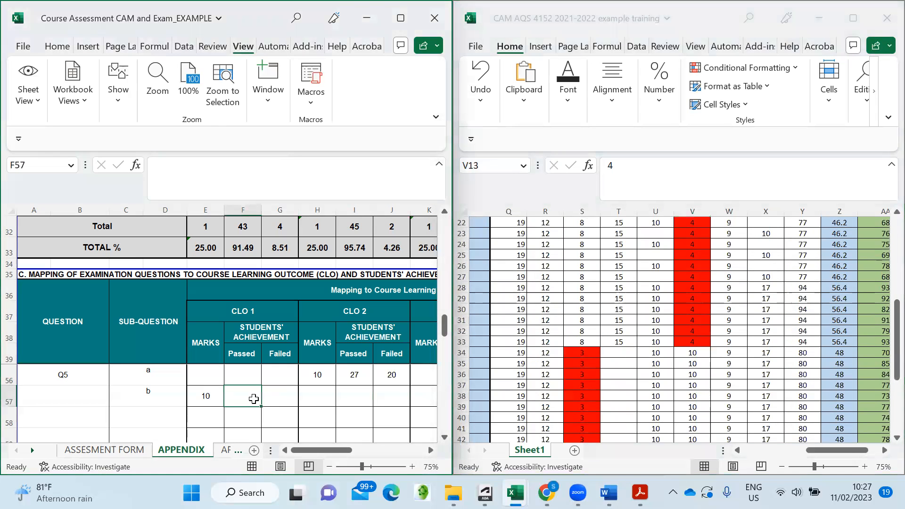
{"action": "type", "text": "47"}
{"action": "left_click", "coordinate": [277, 399]}
{"action": "type", "text": "0"}
{"action": "left_click", "coordinate": [333, 399]}
- Select the Q6 sub-question cell and bring up the Word table of specifications
{"action": "scroll", "coordinate": [140, 404], "scroll_direction": "down", "scroll_amount": 1}
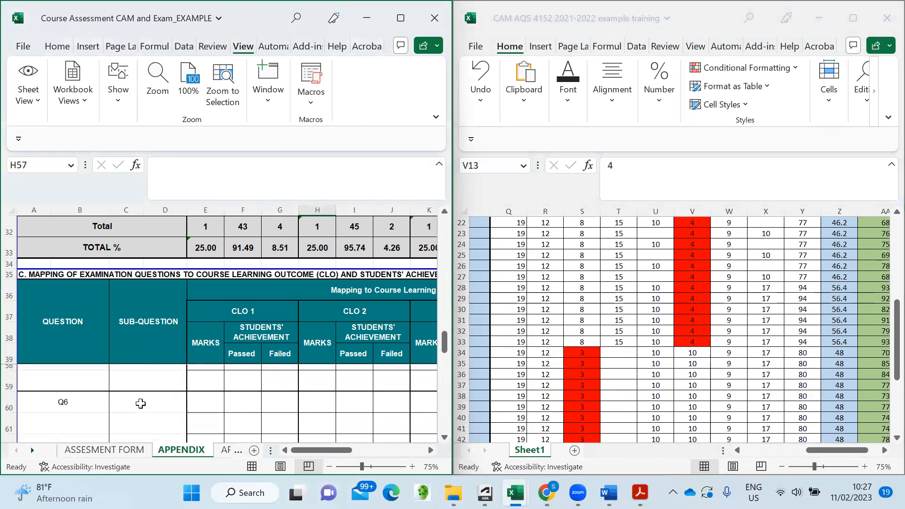
{"action": "left_click", "coordinate": [146, 400]}
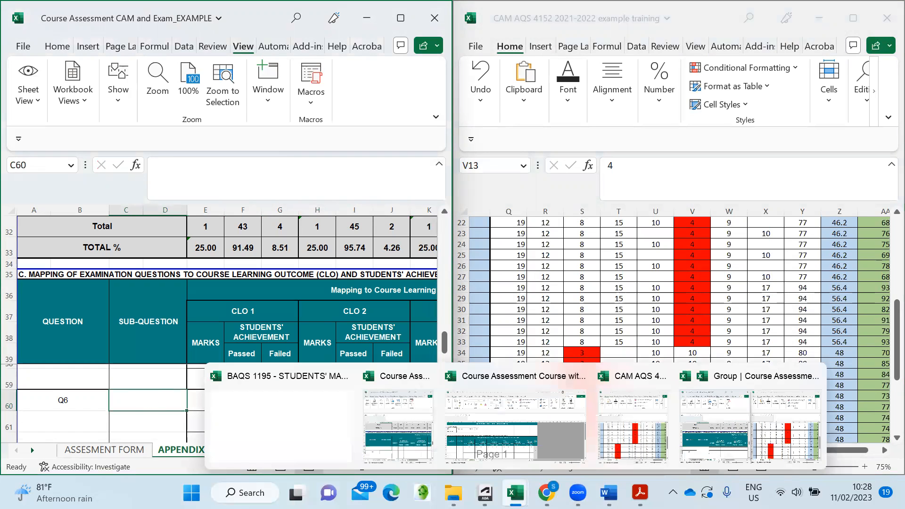
{"action": "scroll", "coordinate": [744, 311], "scroll_direction": "up", "scroll_amount": 7}
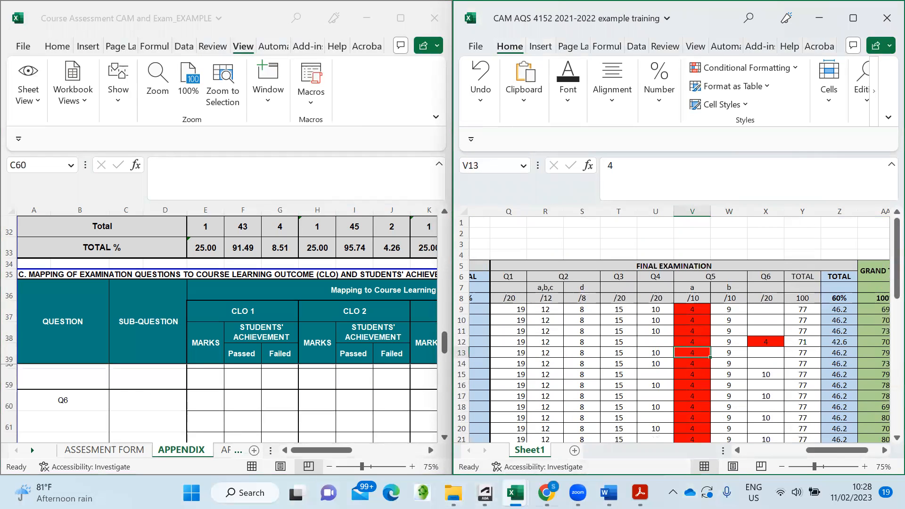
{"action": "left_click", "coordinate": [608, 493]}
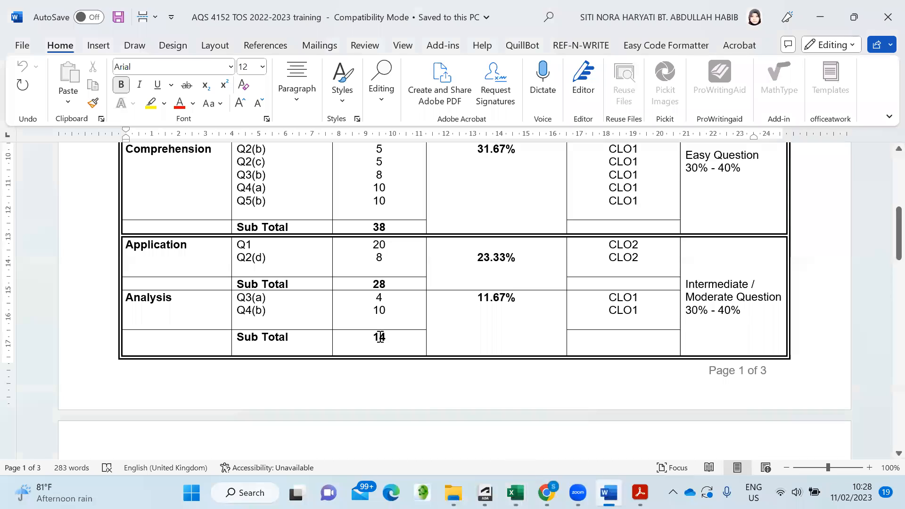
- Review the Evaluation and TOTAL rows in Word, then return to the Course Assessment workbook
{"action": "scroll", "coordinate": [375, 330], "scroll_direction": "down", "scroll_amount": 8}
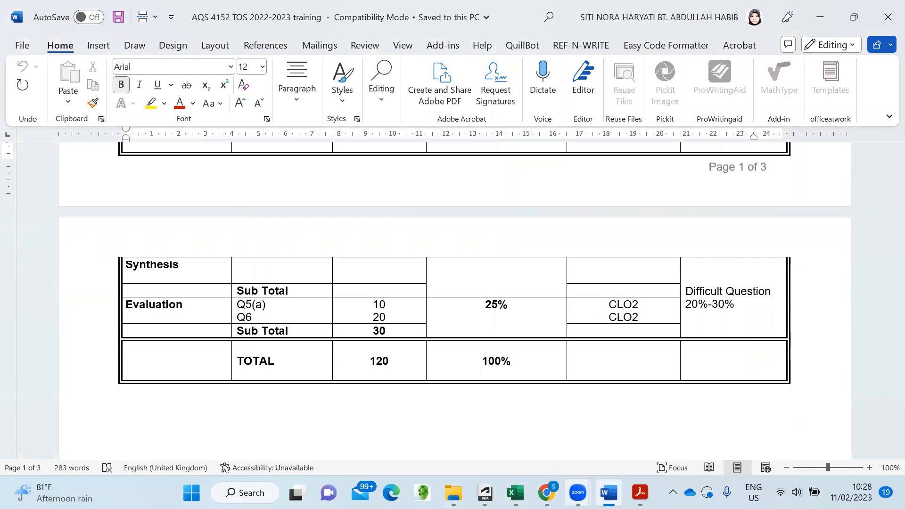
{"action": "left_click", "coordinate": [515, 493]}
{"action": "left_click", "coordinate": [399, 420]}
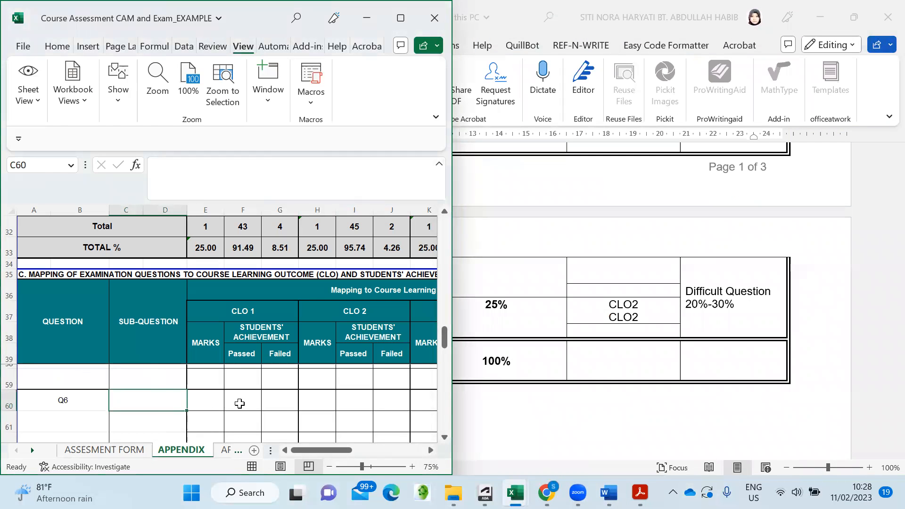
- Enter 20 marks for Q6 under CLO 2
{"action": "left_click", "coordinate": [328, 401]}
{"action": "type", "text": "20"}
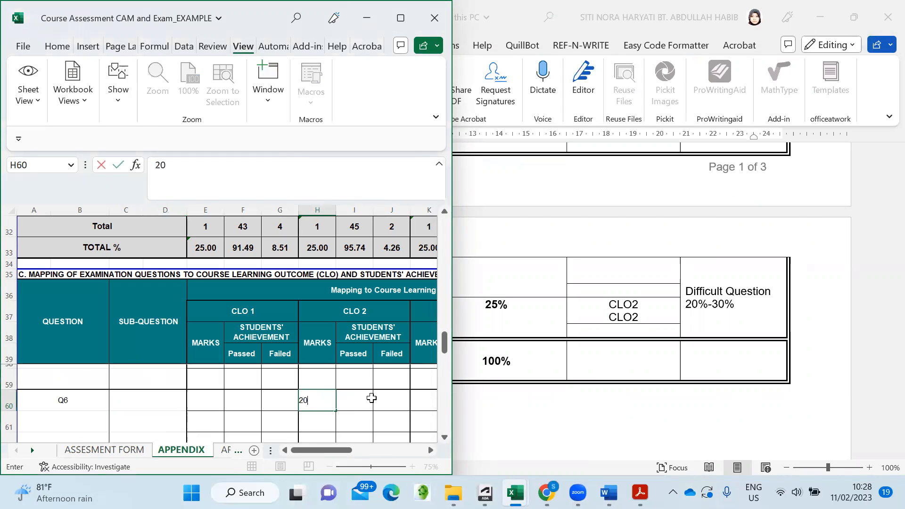
{"action": "left_click", "coordinate": [372, 398]}
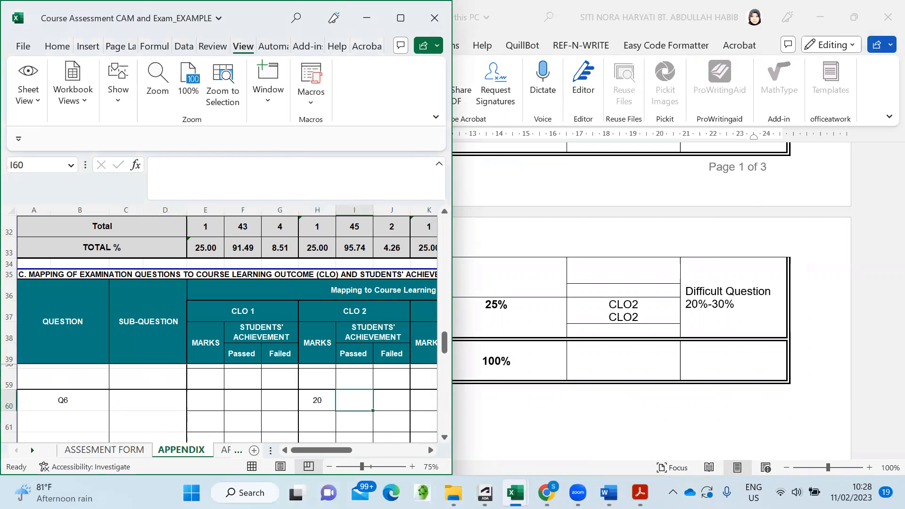
- Bring up the CAM marks workbook to check the Q6 results
{"action": "left_click", "coordinate": [516, 493]}
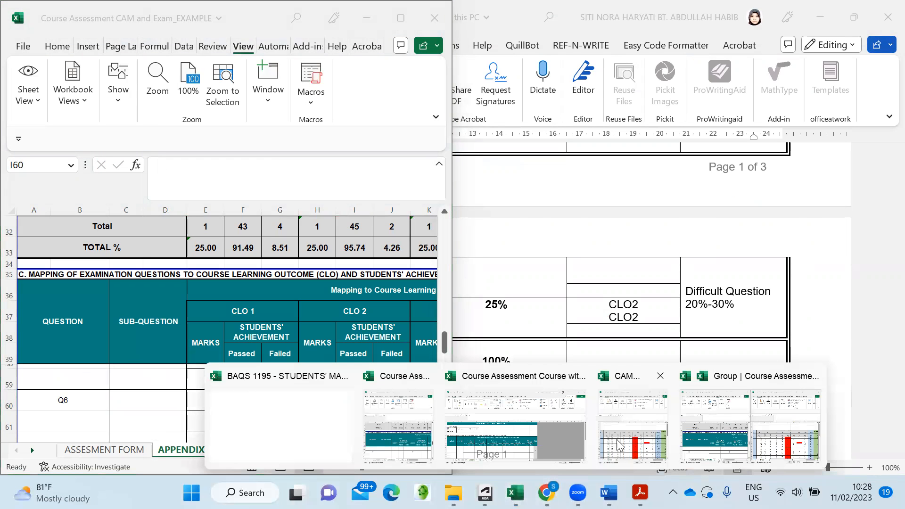
{"action": "left_click", "coordinate": [618, 444]}
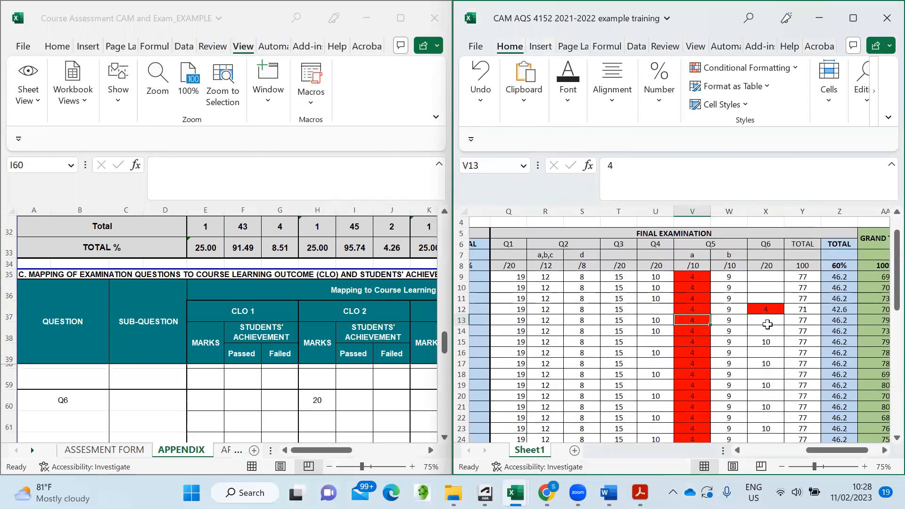
{"action": "scroll", "coordinate": [767, 324], "scroll_direction": "down", "scroll_amount": 12}
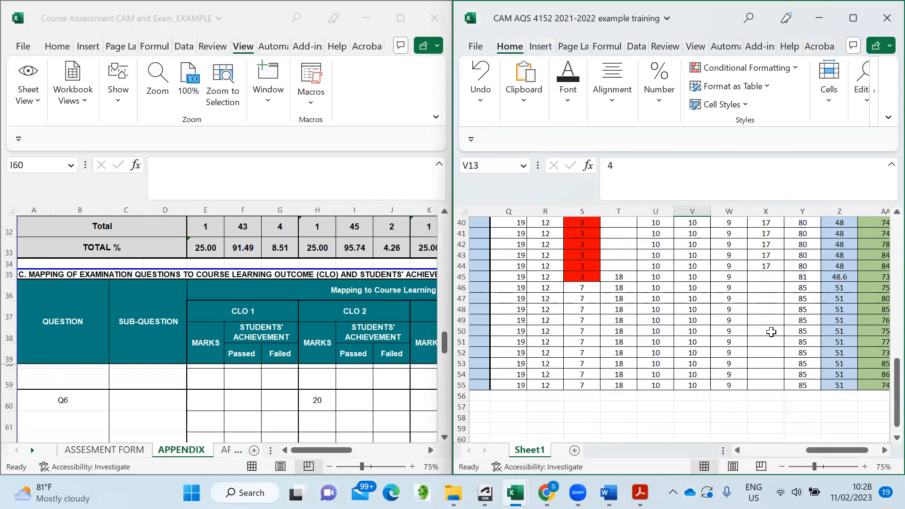
{"action": "scroll", "coordinate": [772, 332], "scroll_direction": "up", "scroll_amount": 12}
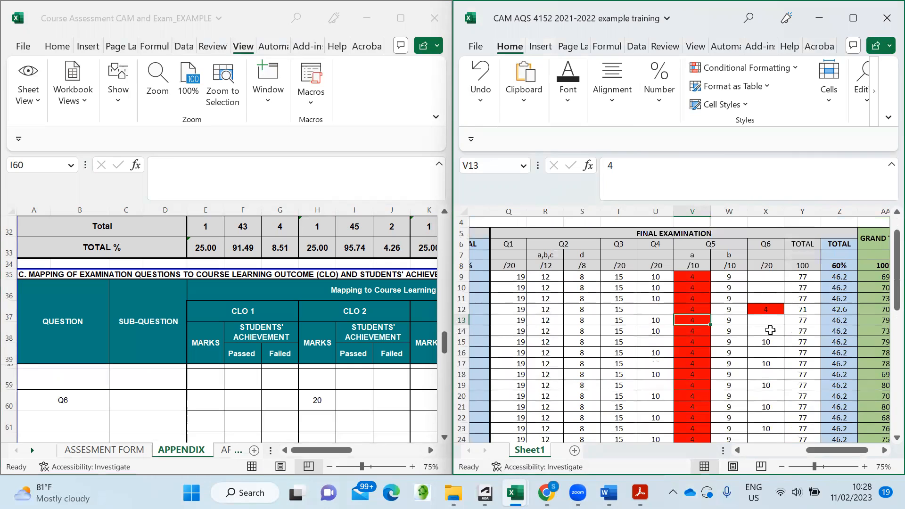
- Record 1 failed and 46 passed for Q6 under CLO 2
{"action": "left_click", "coordinate": [389, 400]}
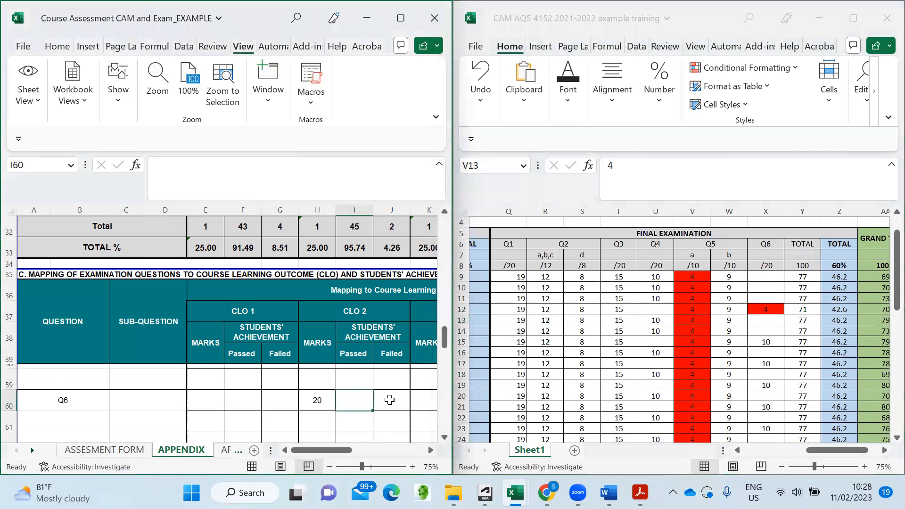
{"action": "type", "text": "1"}
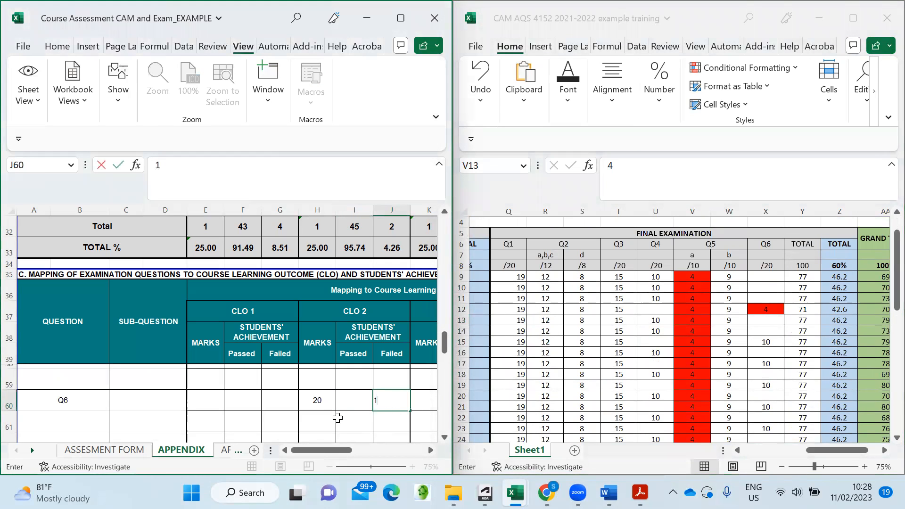
{"action": "left_click", "coordinate": [349, 401]}
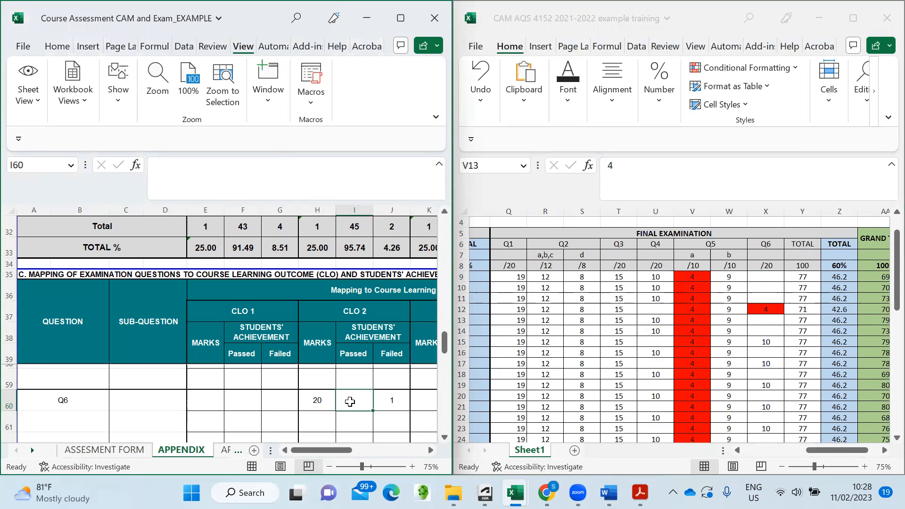
{"action": "type", "text": "46"}
{"action": "left_click", "coordinate": [393, 417]}
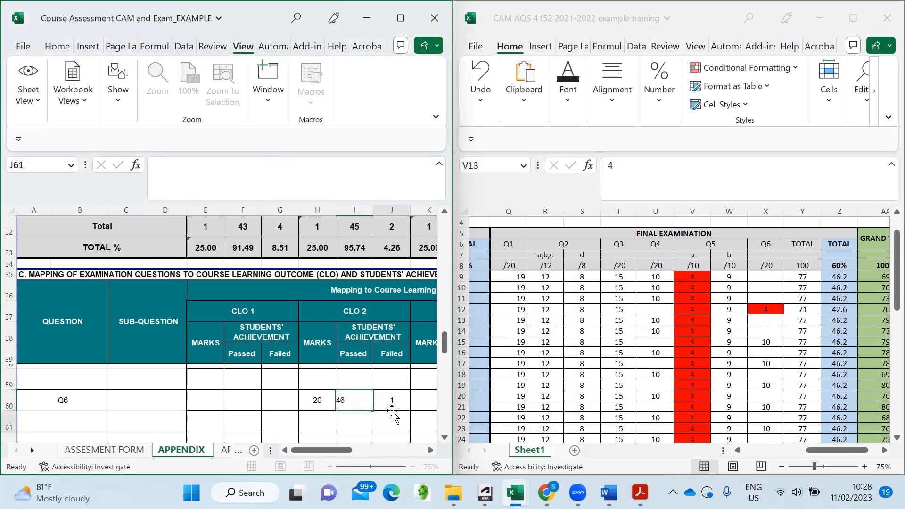
{"action": "scroll", "coordinate": [338, 410], "scroll_direction": "down", "scroll_amount": 1}
{"action": "scroll", "coordinate": [333, 411], "scroll_direction": "up", "scroll_amount": 2}
{"action": "scroll", "coordinate": [327, 411], "scroll_direction": "up", "scroll_amount": 1}
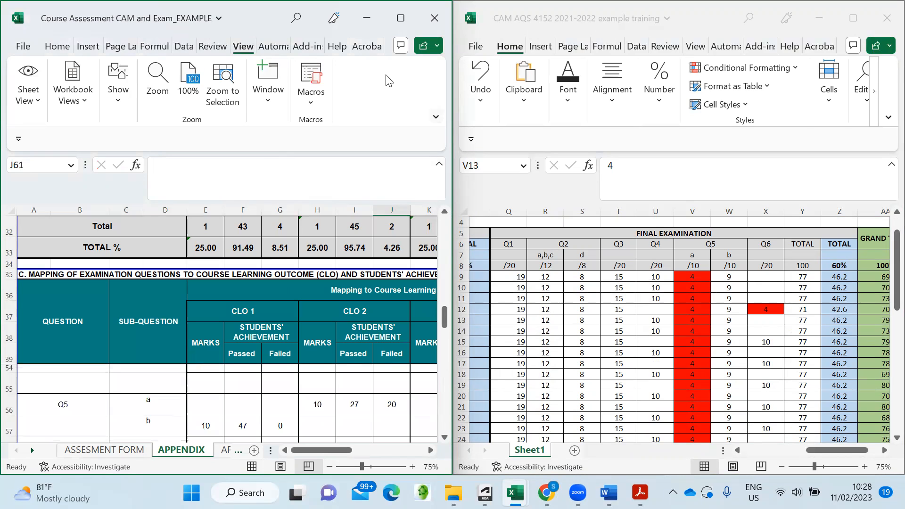
{"action": "key", "text": "super+Up"}
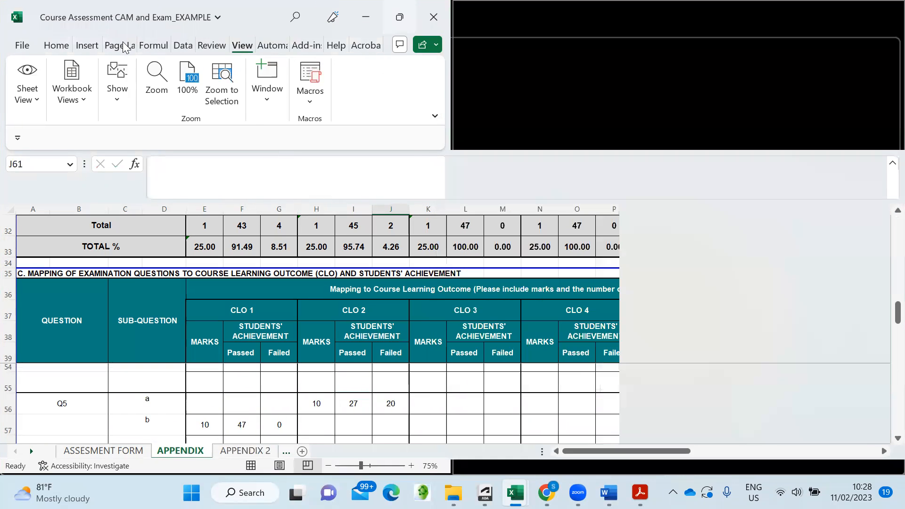
{"action": "scroll", "coordinate": [586, 290], "scroll_direction": "up", "scroll_amount": 3}
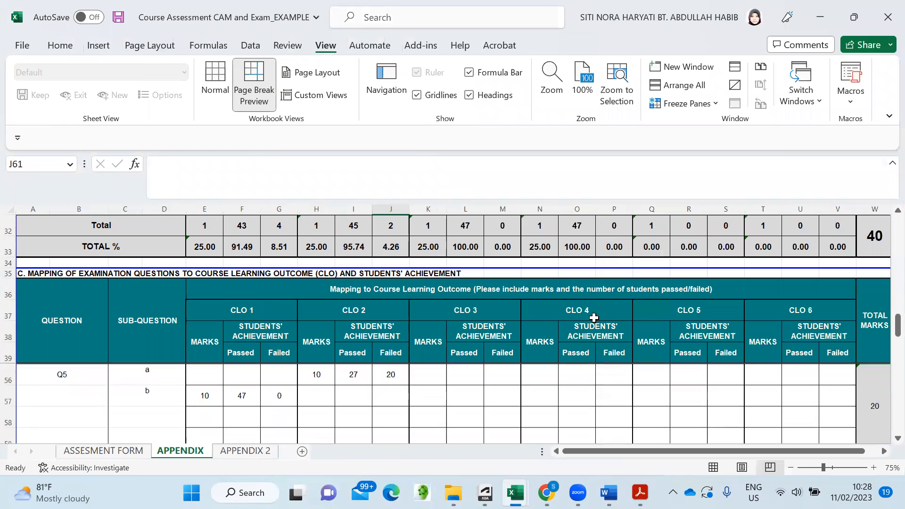
{"action": "scroll", "coordinate": [586, 290], "scroll_direction": "up", "scroll_amount": 3}
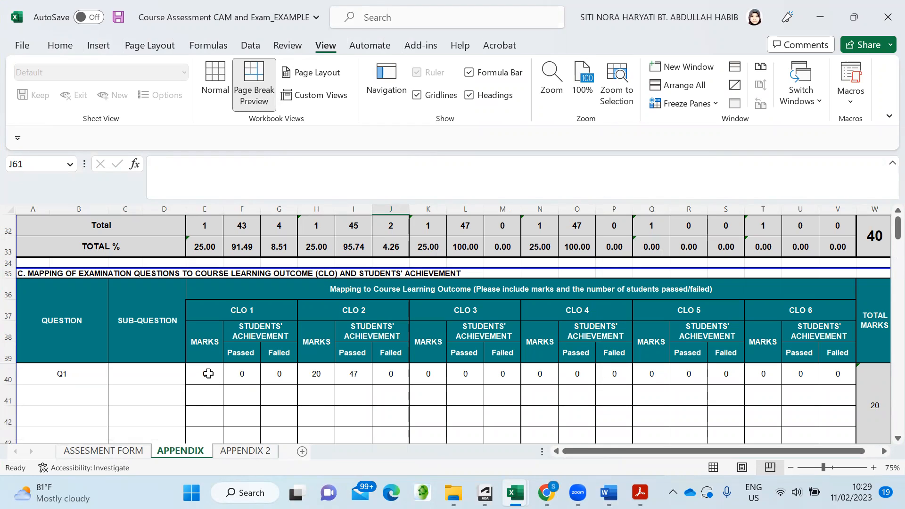
{"action": "scroll", "coordinate": [208, 373], "scroll_direction": "down", "scroll_amount": 3}
{"action": "scroll", "coordinate": [209, 377], "scroll_direction": "up", "scroll_amount": 3}
{"action": "left_click", "coordinate": [209, 375]}
{"action": "key", "text": "BackSpace"}
{"action": "left_click", "coordinate": [242, 374]}
{"action": "key", "text": "BackSpace"}
{"action": "left_click", "coordinate": [275, 378]}
{"action": "key", "text": "BackSpace"}
{"action": "left_click", "coordinate": [330, 400]}
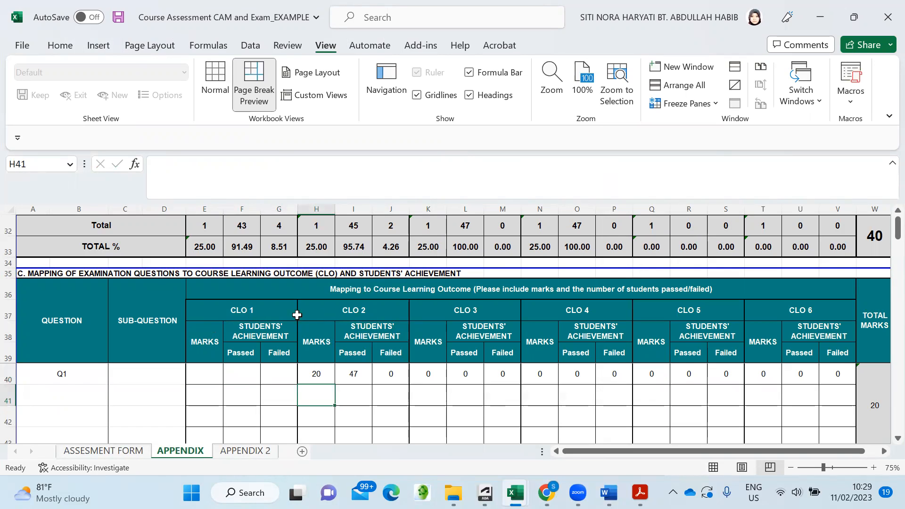
{"action": "scroll", "coordinate": [267, 352], "scroll_direction": "down", "scroll_amount": 1}
{"action": "scroll", "coordinate": [266, 351], "scroll_direction": "up", "scroll_amount": 1}
{"action": "scroll", "coordinate": [578, 361], "scroll_direction": "down", "scroll_amount": 2}
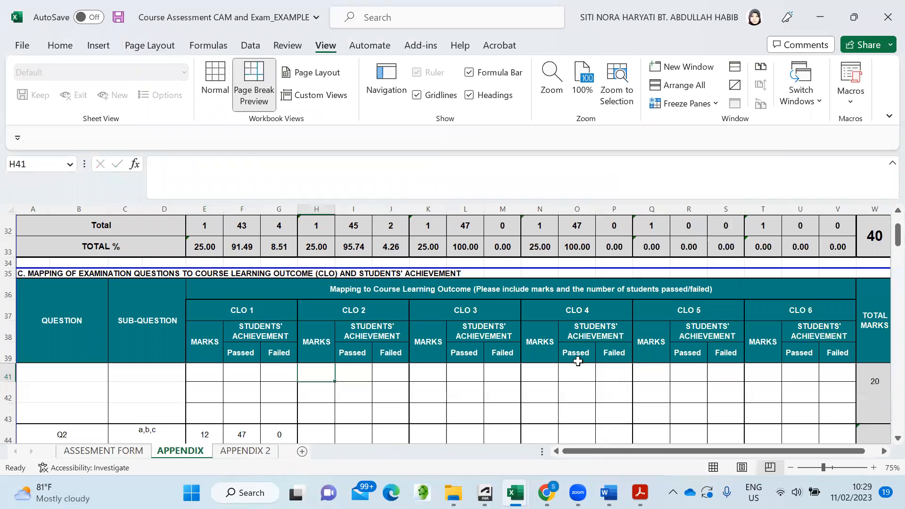
{"action": "scroll", "coordinate": [575, 362], "scroll_direction": "down", "scroll_amount": 3}
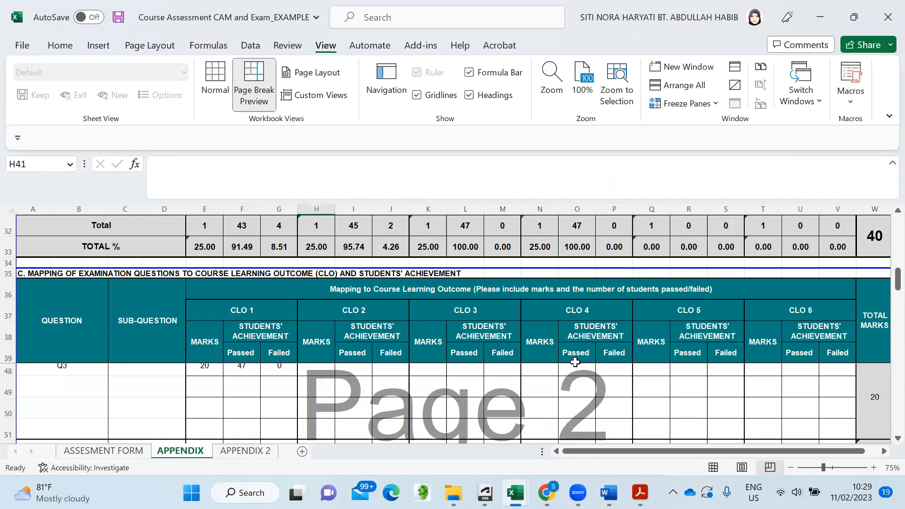
{"action": "scroll", "coordinate": [575, 360], "scroll_direction": "up", "scroll_amount": 5}
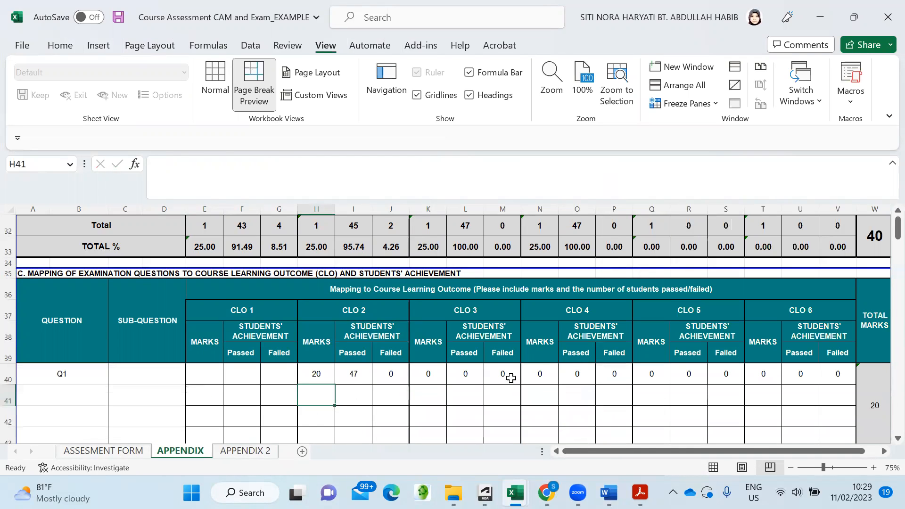
{"action": "scroll", "coordinate": [280, 364], "scroll_direction": "down", "scroll_amount": 1}
{"action": "scroll", "coordinate": [279, 364], "scroll_direction": "up", "scroll_amount": 1}
{"action": "scroll", "coordinate": [320, 377], "scroll_direction": "down", "scroll_amount": 3}
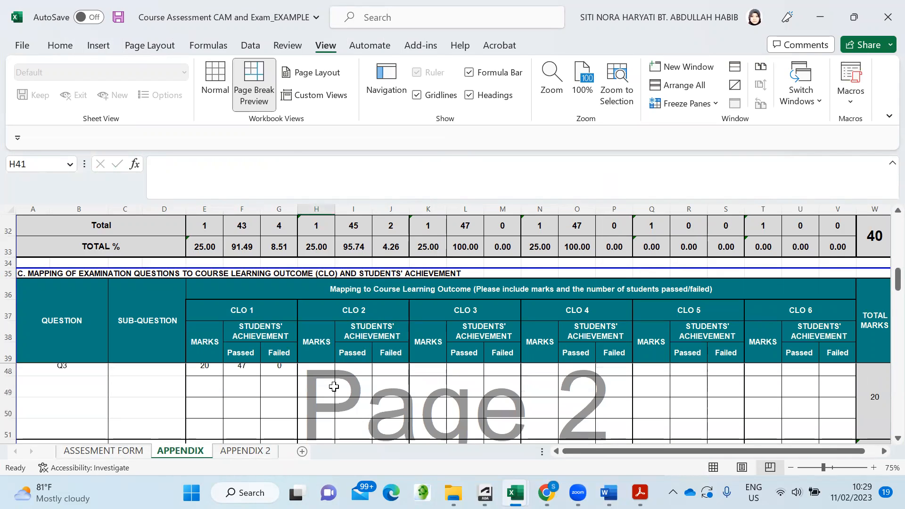
{"action": "scroll", "coordinate": [334, 387], "scroll_direction": "down", "scroll_amount": 1}
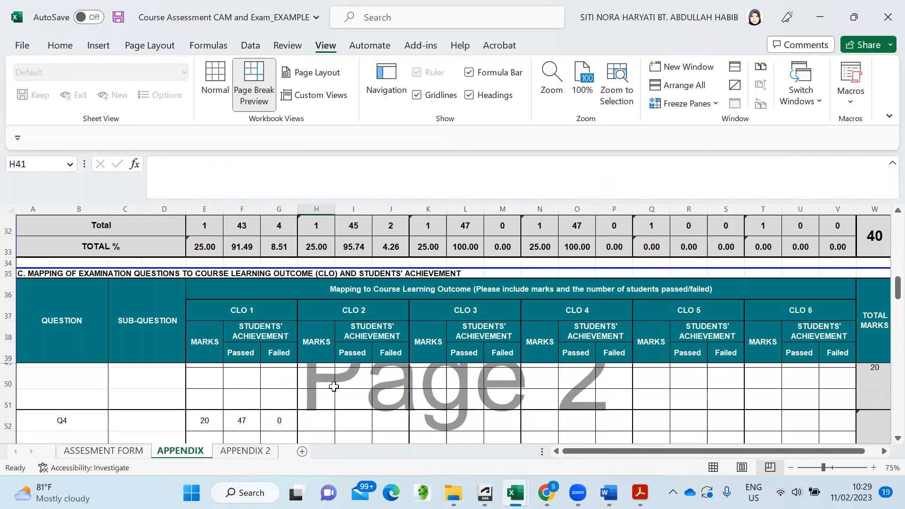
{"action": "scroll", "coordinate": [333, 387], "scroll_direction": "down", "scroll_amount": 1}
{"action": "scroll", "coordinate": [333, 387], "scroll_direction": "down", "scroll_amount": 1}
{"action": "scroll", "coordinate": [334, 387], "scroll_direction": "up", "scroll_amount": 3}
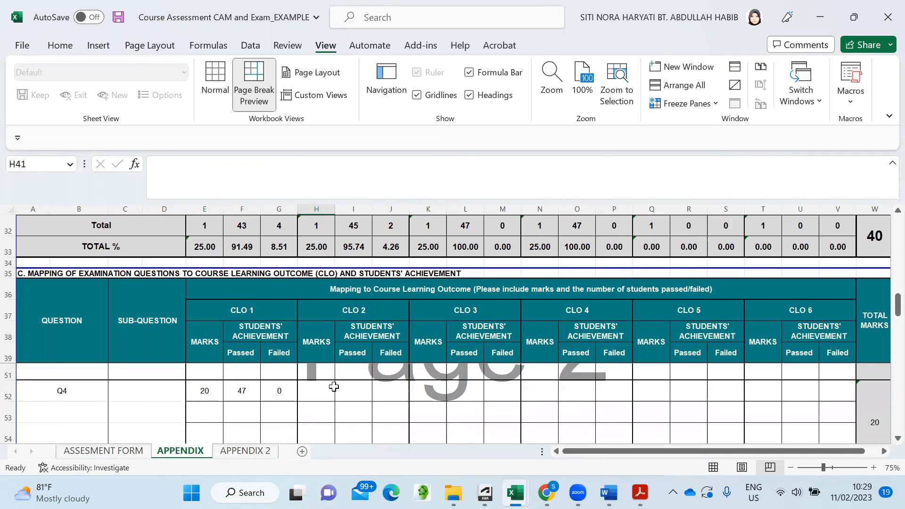
{"action": "left_click", "coordinate": [714, 104]}
{"action": "left_click", "coordinate": [704, 136]}
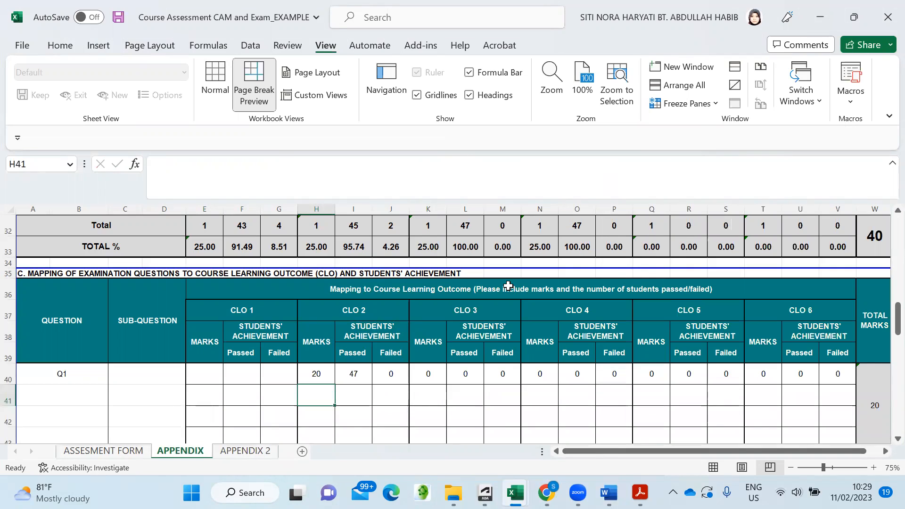
{"action": "scroll", "coordinate": [507, 287], "scroll_direction": "down", "scroll_amount": 2}
{"action": "scroll", "coordinate": [447, 303], "scroll_direction": "up", "scroll_amount": 1}
{"action": "scroll", "coordinate": [447, 309], "scroll_direction": "down", "scroll_amount": 1}
{"action": "left_click_drag", "start_coordinate": [634, 453], "coordinate": [606, 455]}
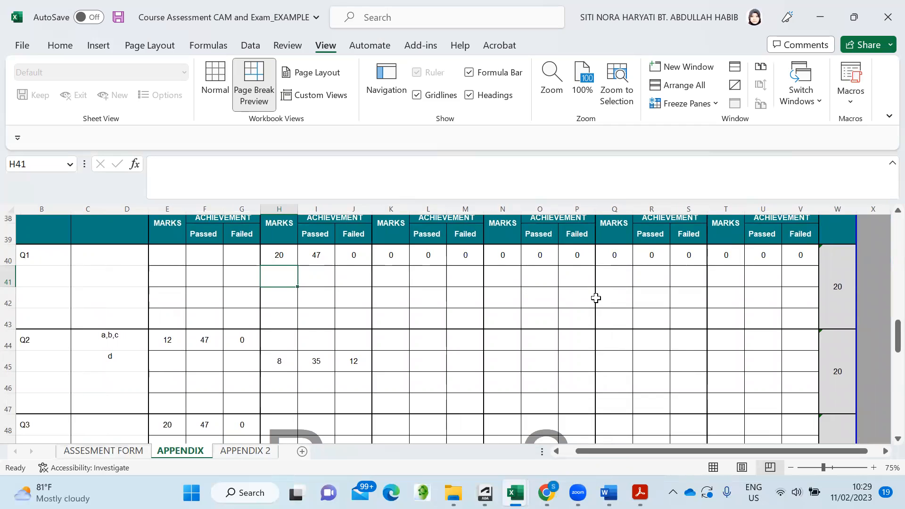
{"action": "scroll", "coordinate": [838, 280], "scroll_direction": "up", "scroll_amount": 1}
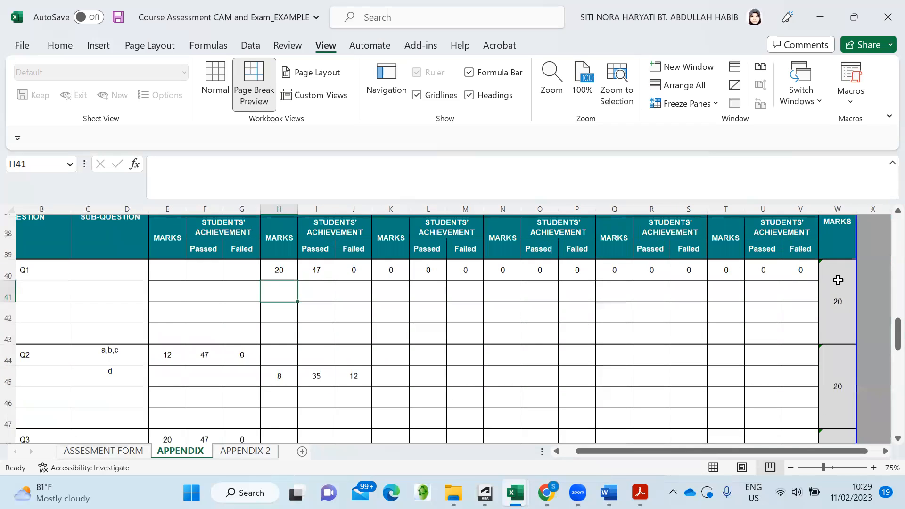
{"action": "scroll", "coordinate": [839, 280], "scroll_direction": "down", "scroll_amount": 1}
{"action": "scroll", "coordinate": [833, 277], "scroll_direction": "down", "scroll_amount": 1}
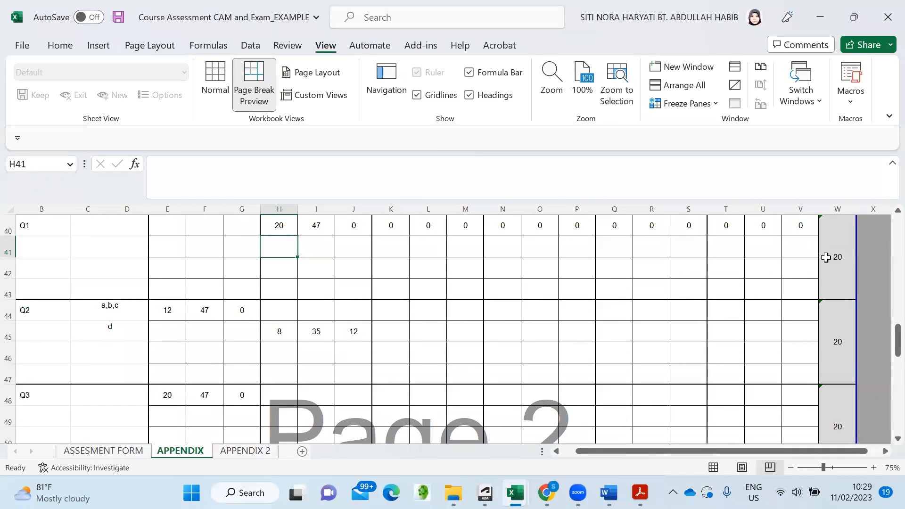
{"action": "scroll", "coordinate": [836, 323], "scroll_direction": "down", "scroll_amount": 3}
{"action": "scroll", "coordinate": [838, 338], "scroll_direction": "down", "scroll_amount": 4}
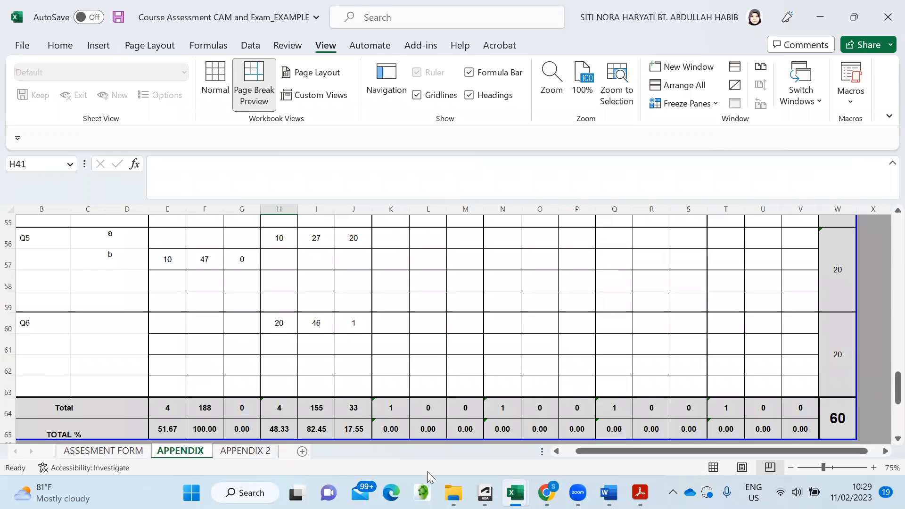
{"action": "left_click_drag", "start_coordinate": [658, 451], "coordinate": [680, 453]}
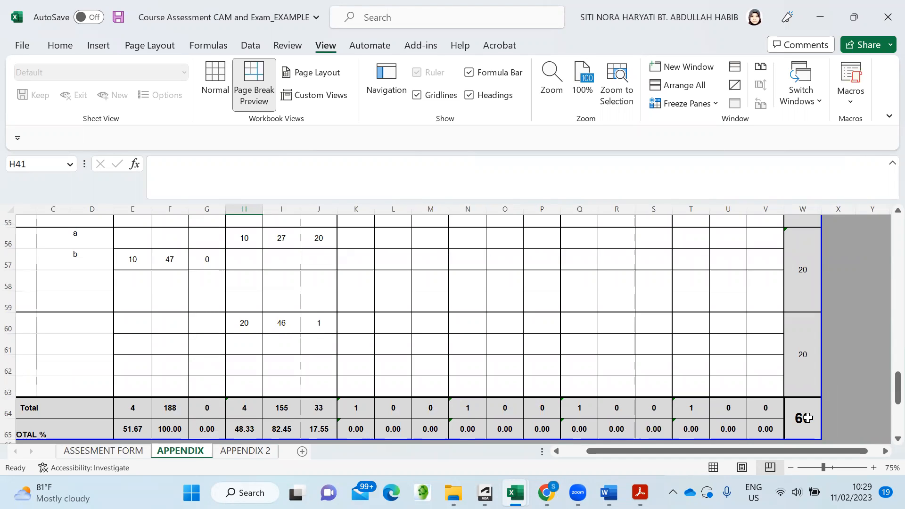
{"action": "left_click_drag", "start_coordinate": [734, 451], "coordinate": [623, 459]}
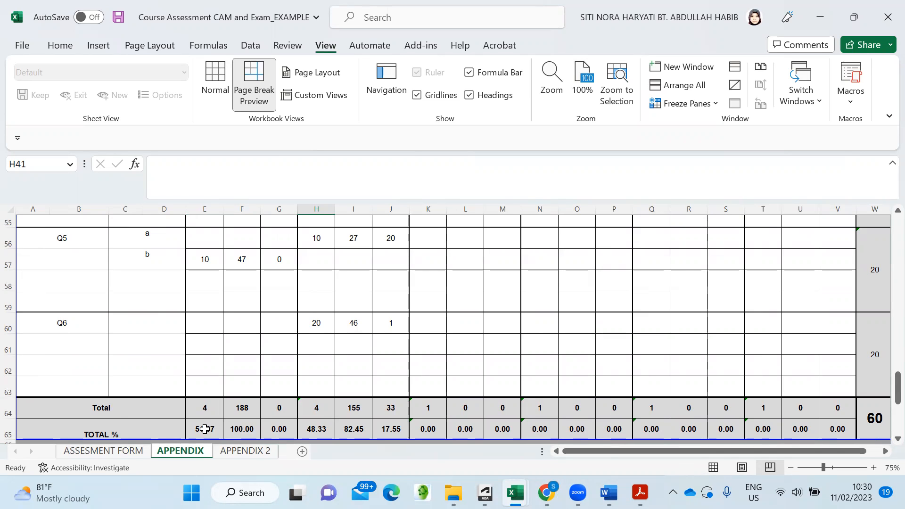
{"action": "scroll", "coordinate": [221, 364], "scroll_direction": "up", "scroll_amount": 6}
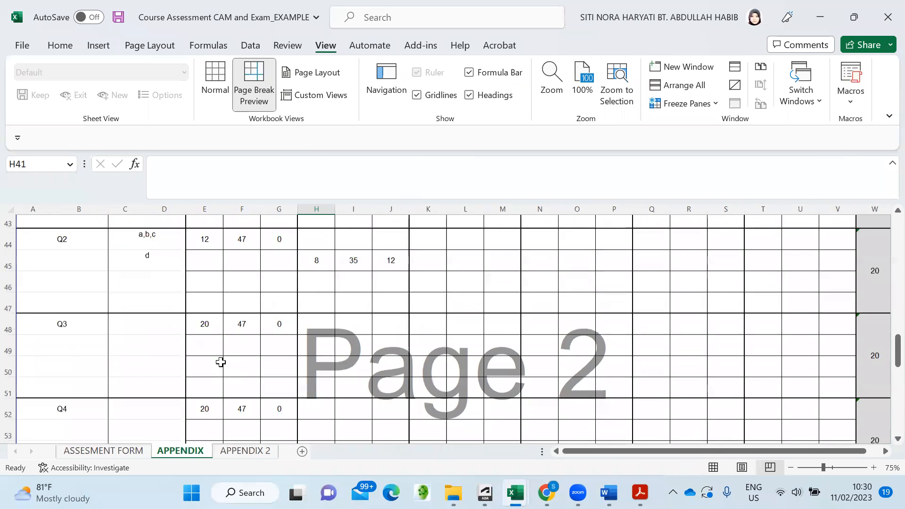
{"action": "scroll", "coordinate": [221, 363], "scroll_direction": "down", "scroll_amount": 6}
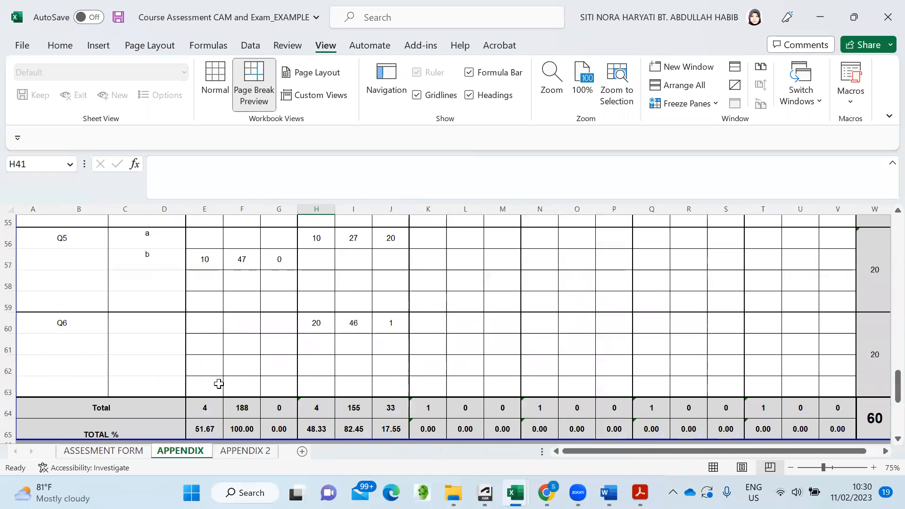
{"action": "left_click", "coordinate": [203, 431]}
- Inspect the TOTAL % formulas in H65, E65, F65 and I65 of the APPENDIX sheet
{"action": "left_click", "coordinate": [324, 430]}
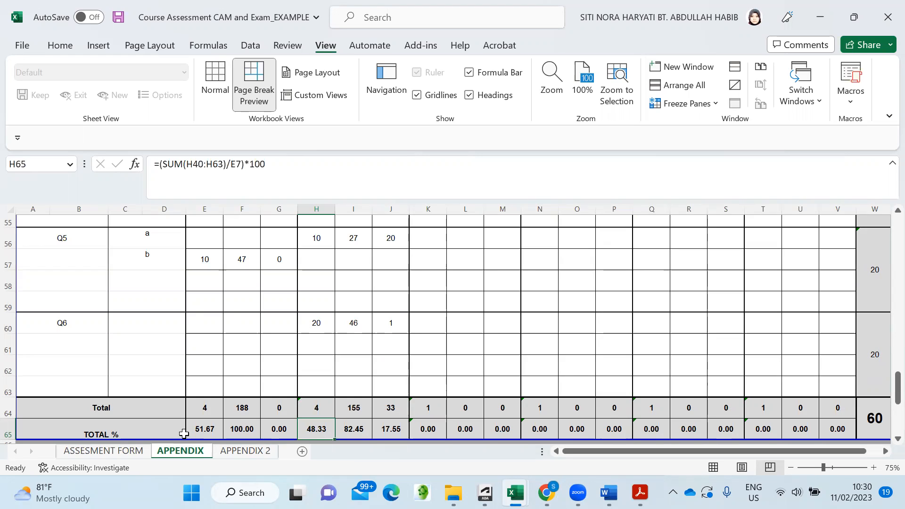
{"action": "left_click", "coordinate": [200, 428]}
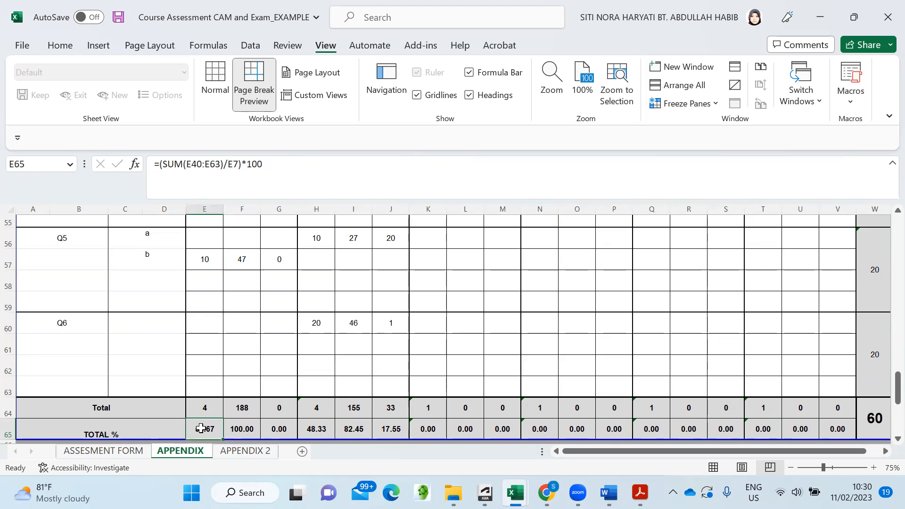
{"action": "left_click", "coordinate": [317, 429]}
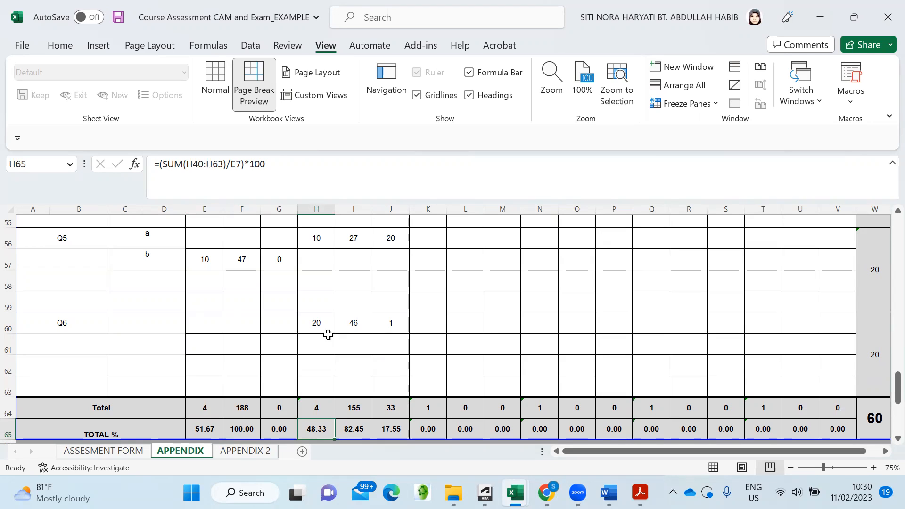
{"action": "left_click", "coordinate": [244, 431]}
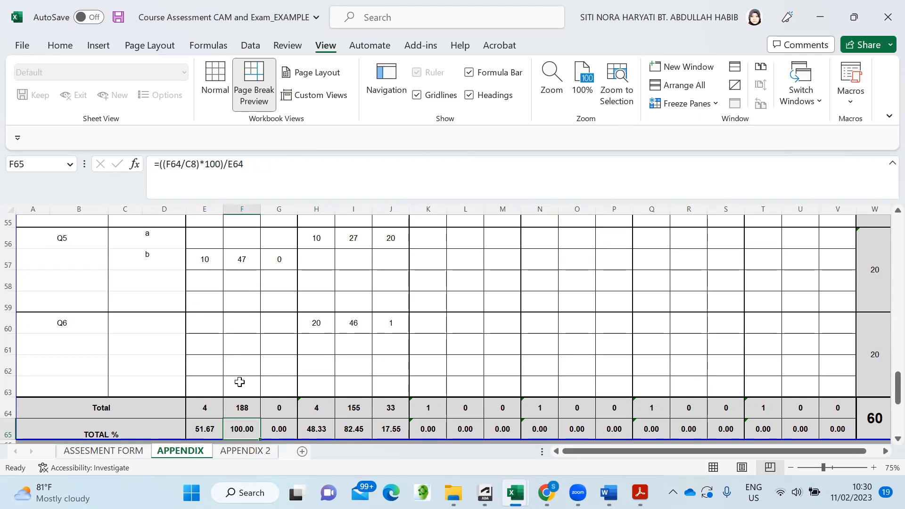
{"action": "left_click", "coordinate": [354, 429]}
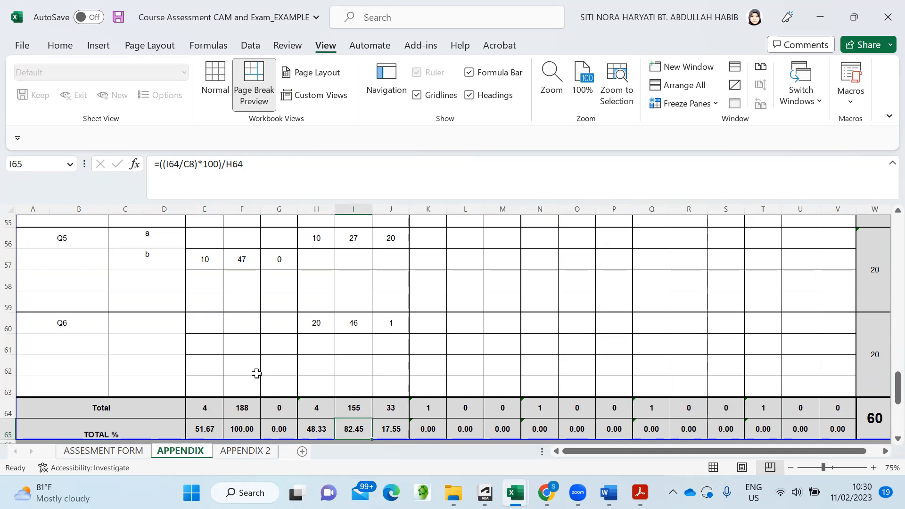
{"action": "scroll", "coordinate": [257, 374], "scroll_direction": "down", "scroll_amount": 1}
- On ASSESMENT FORM, review CLO 1–4 High attainment levels down to the Course Instructor section
{"action": "left_click", "coordinate": [104, 451]}
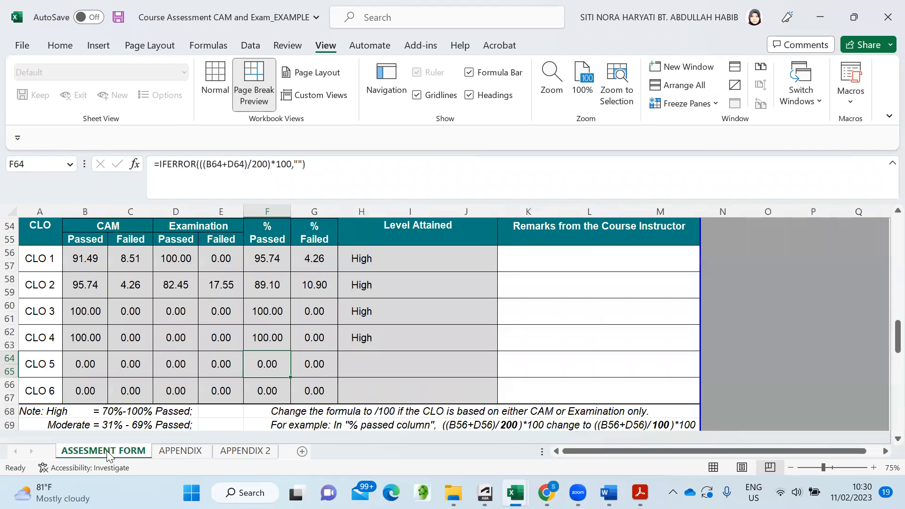
{"action": "scroll", "coordinate": [254, 405], "scroll_direction": "up", "scroll_amount": 1}
{"action": "scroll", "coordinate": [253, 406], "scroll_direction": "down", "scroll_amount": 1}
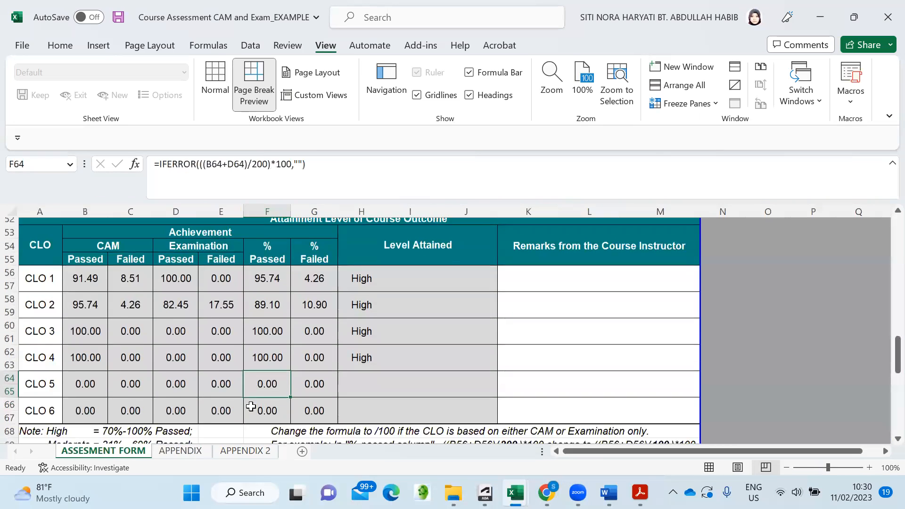
{"action": "scroll", "coordinate": [232, 405], "scroll_direction": "up", "scroll_amount": 1}
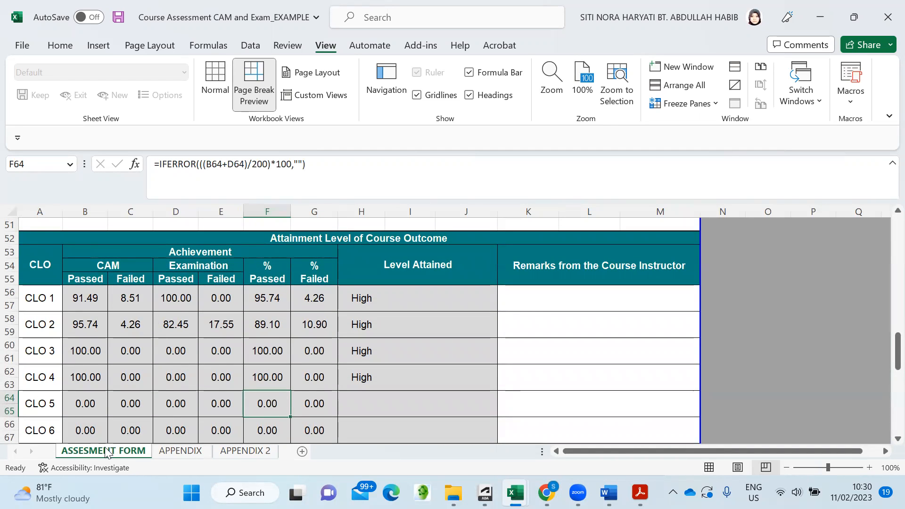
{"action": "scroll", "coordinate": [221, 366], "scroll_direction": "down", "scroll_amount": 1}
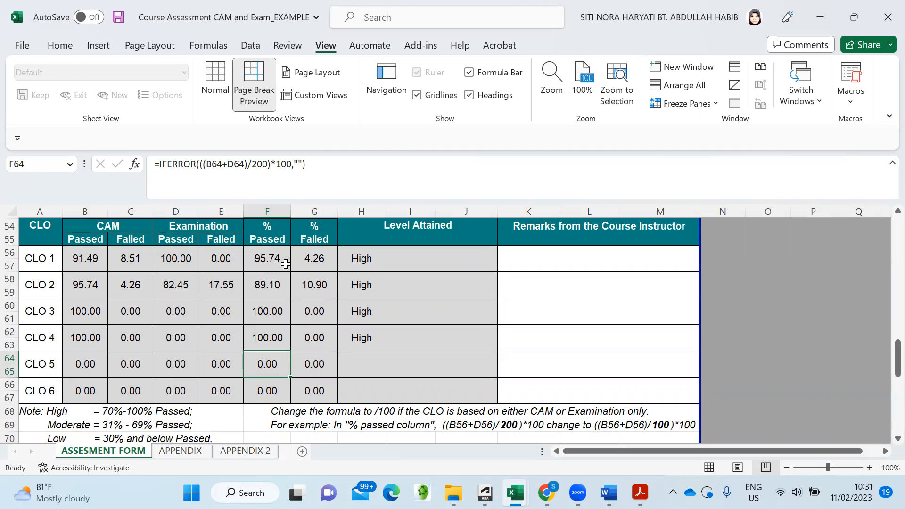
{"action": "scroll", "coordinate": [267, 248], "scroll_direction": "up", "scroll_amount": 1}
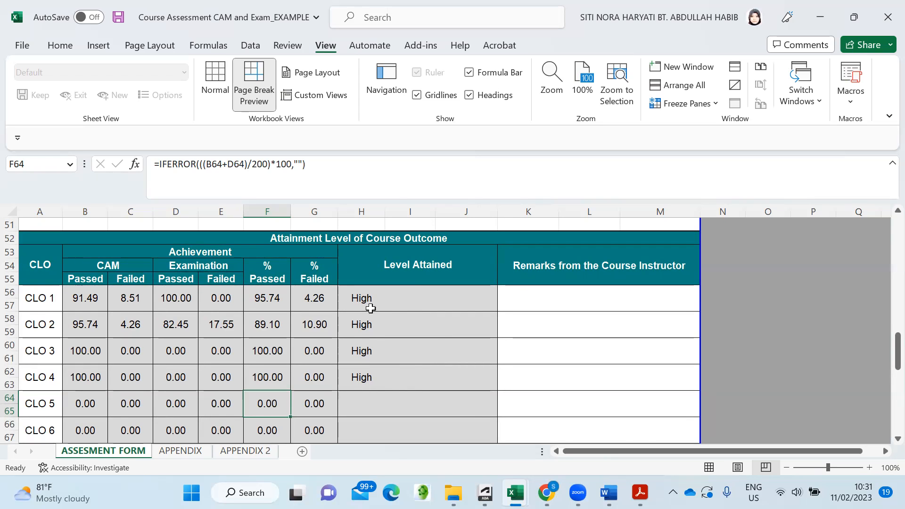
{"action": "scroll", "coordinate": [372, 313], "scroll_direction": "down", "scroll_amount": 1}
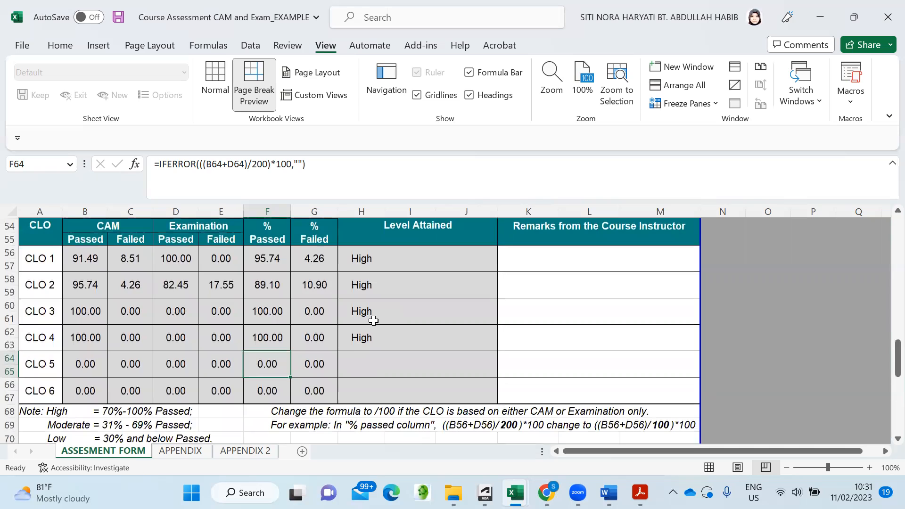
{"action": "scroll", "coordinate": [137, 401], "scroll_direction": "down", "scroll_amount": 1}
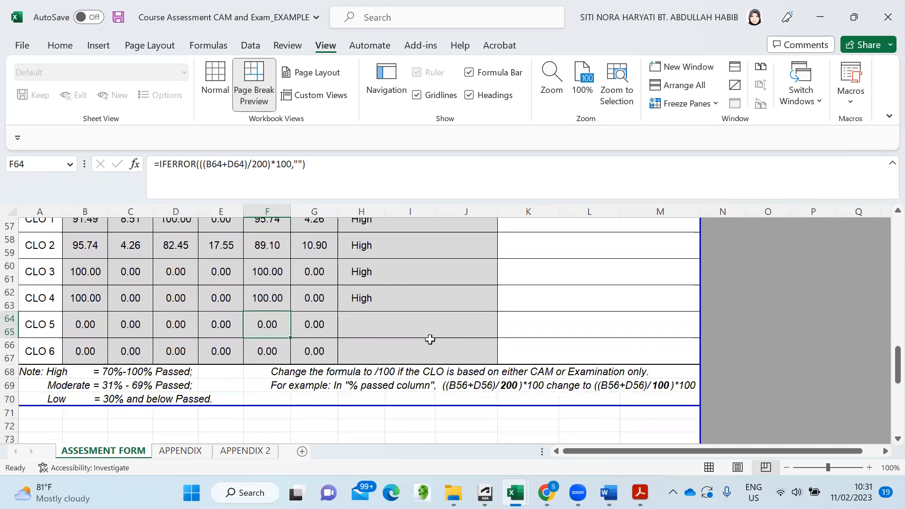
{"action": "scroll", "coordinate": [430, 339], "scroll_direction": "up", "scroll_amount": 3}
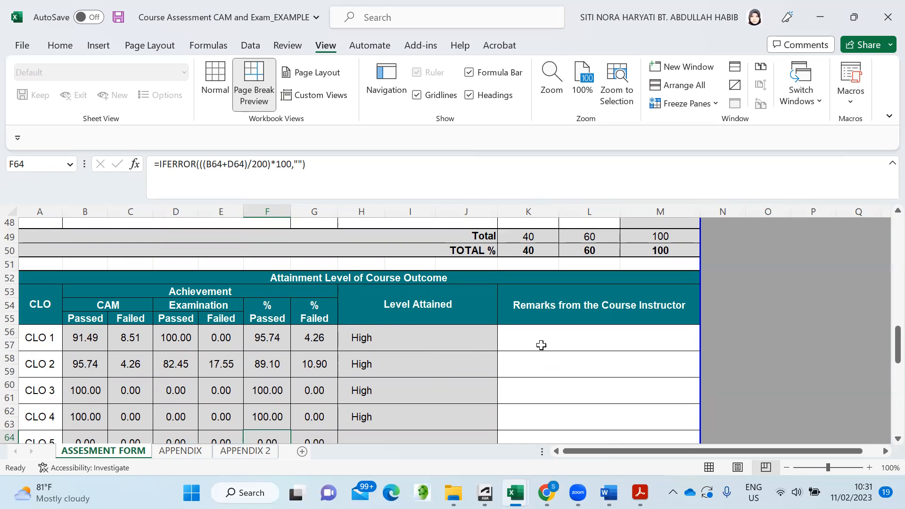
{"action": "scroll", "coordinate": [578, 345], "scroll_direction": "down", "scroll_amount": 7}
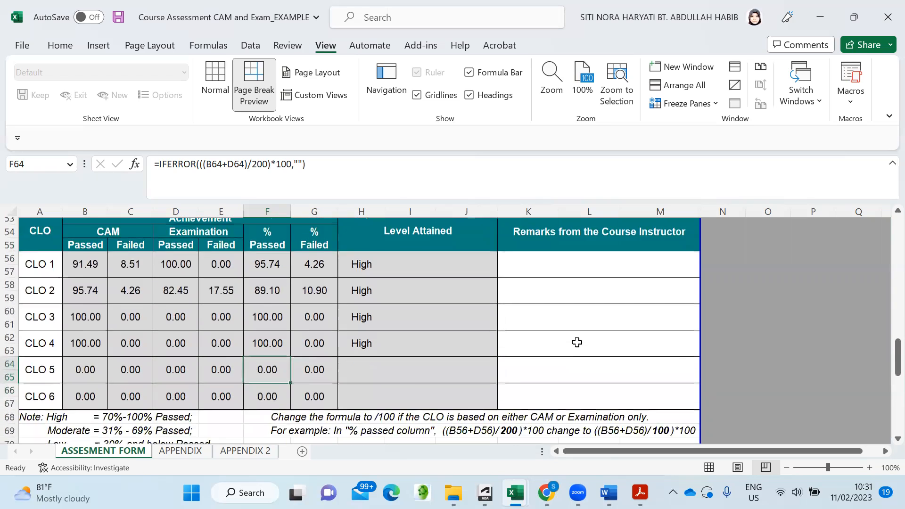
{"action": "scroll", "coordinate": [576, 342], "scroll_direction": "down", "scroll_amount": 2}
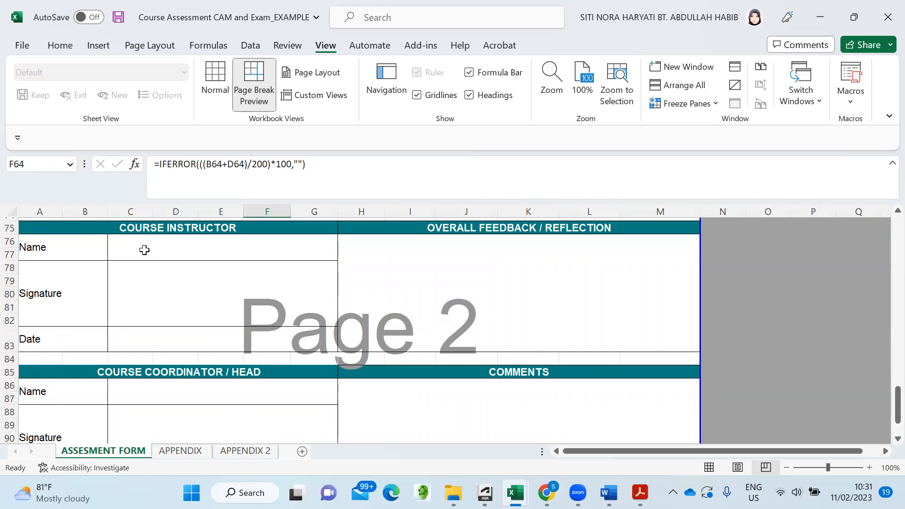
- Enter the instructor's full name in merged cell C76 beside Name in the Course Instructor section
{"action": "left_click", "coordinate": [160, 249]}
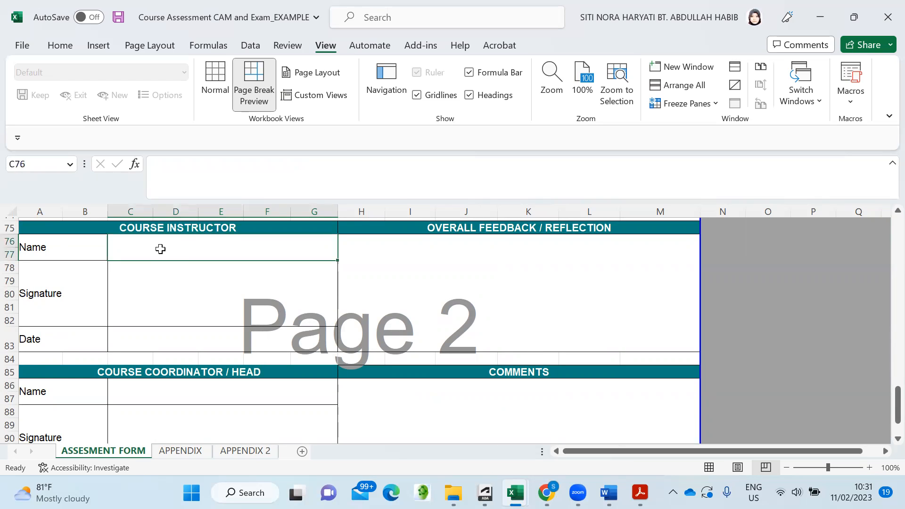
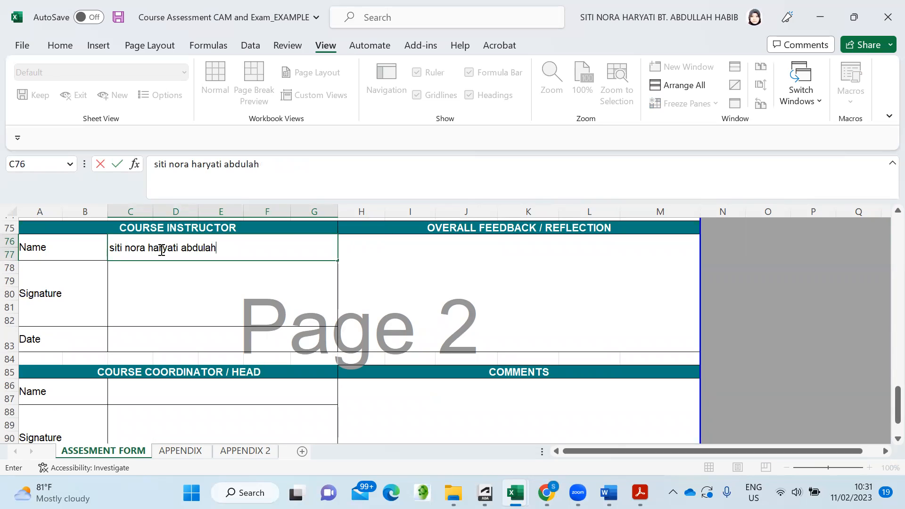
{"action": "left_click", "coordinate": [178, 302]}
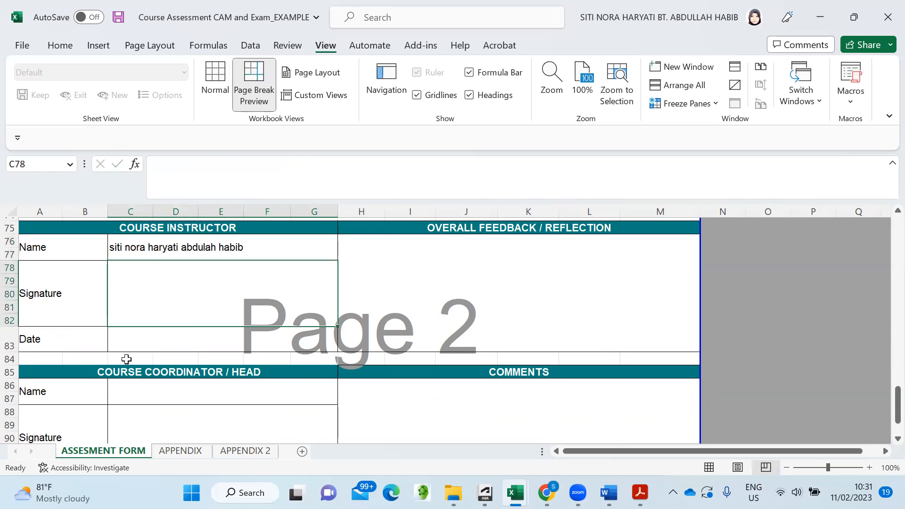
{"action": "left_click", "coordinate": [171, 336]}
{"action": "left_click", "coordinate": [452, 283]}
{"action": "scroll", "coordinate": [445, 284], "scroll_direction": "down", "scroll_amount": 4}
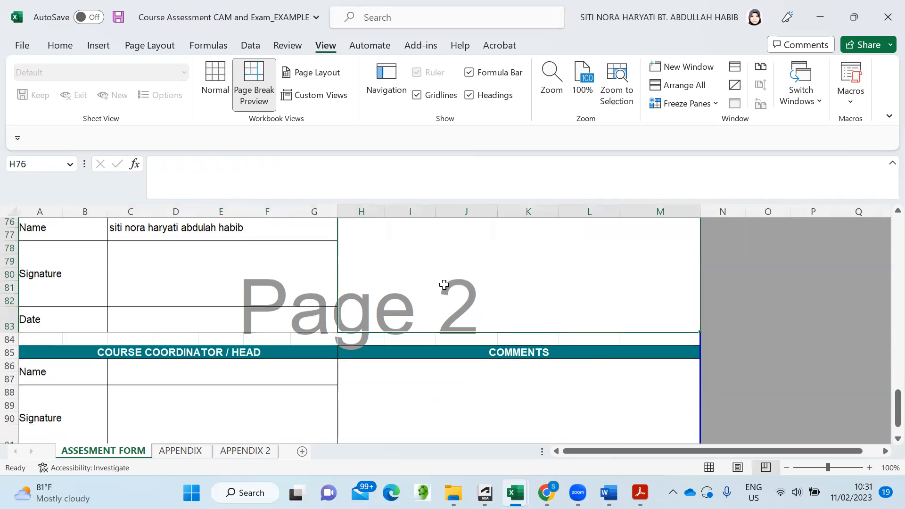
{"action": "scroll", "coordinate": [249, 354], "scroll_direction": "up", "scroll_amount": 16}
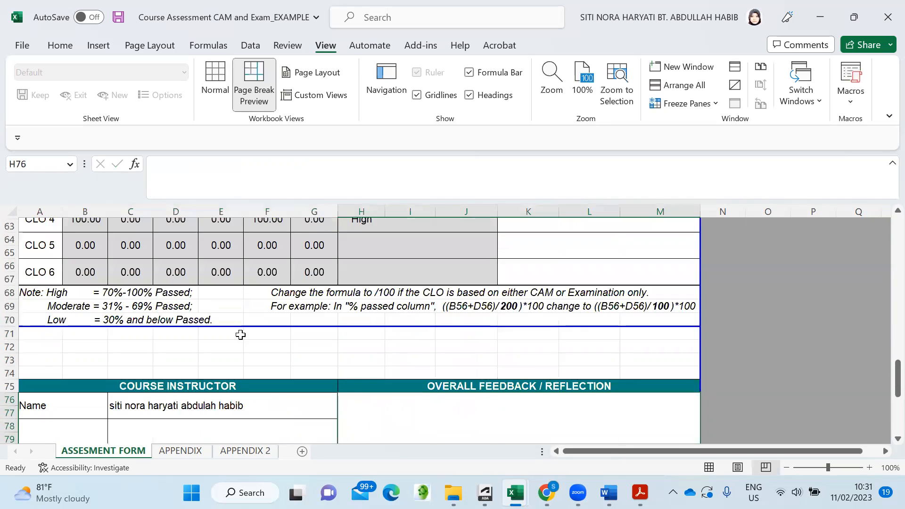
{"action": "scroll", "coordinate": [239, 330], "scroll_direction": "up", "scroll_amount": 4}
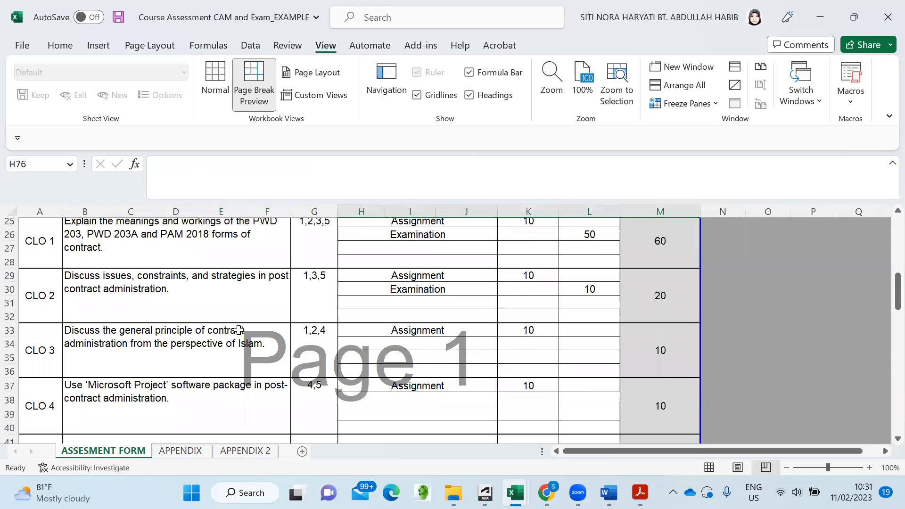